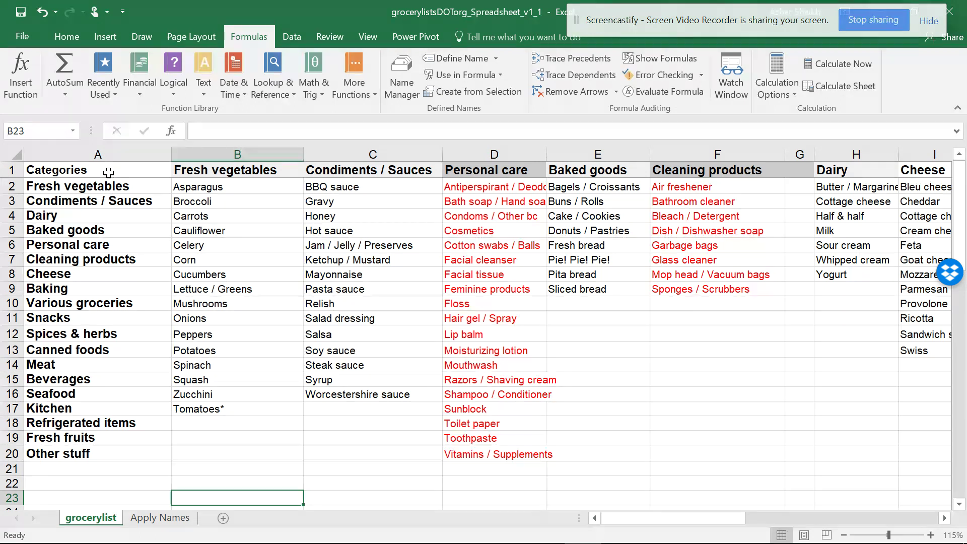
# Step: Try to name the categories range A1:A20 "Category 1"
pyautogui.moveTo(108, 172); pyautogui.dragTo(101, 446)
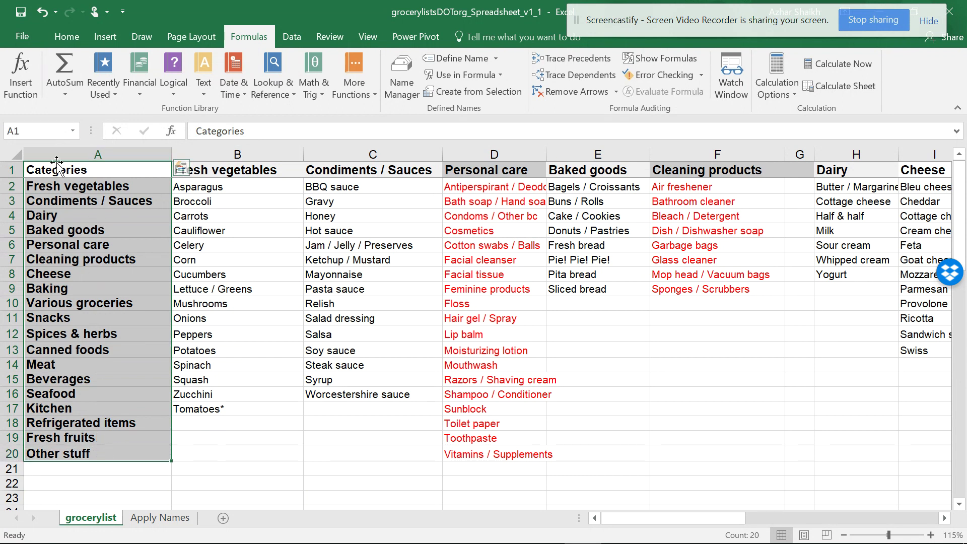
pyautogui.click(31, 128)
pyautogui.write('Ca')
pyautogui.write('tego')
pyautogui.write('r')
pyautogui.write('i')
pyautogui.write('y 1')
pyautogui.press('Return')
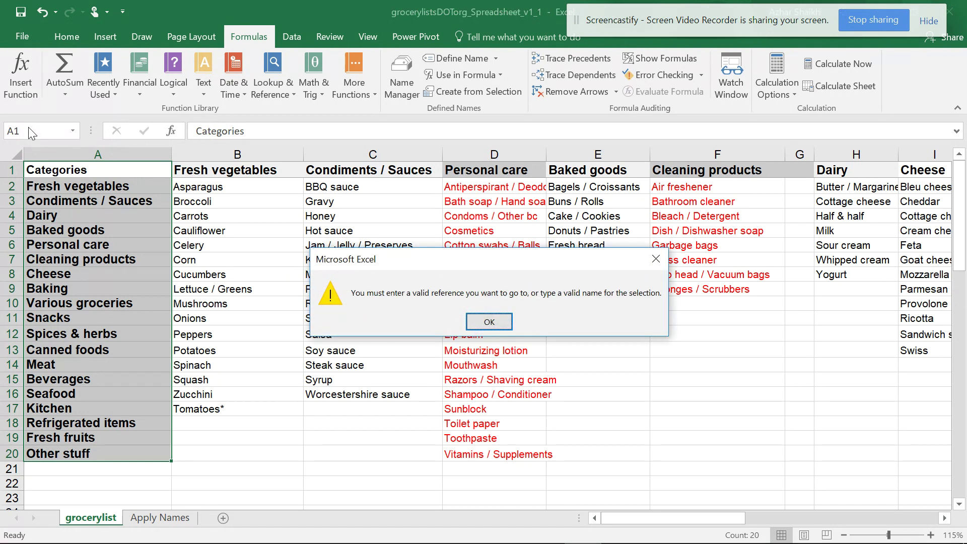
pyautogui.click(490, 325)
# Step: Name the categories range A1:A20 Category and select it again through the list of defined names
pyautogui.click(43, 134)
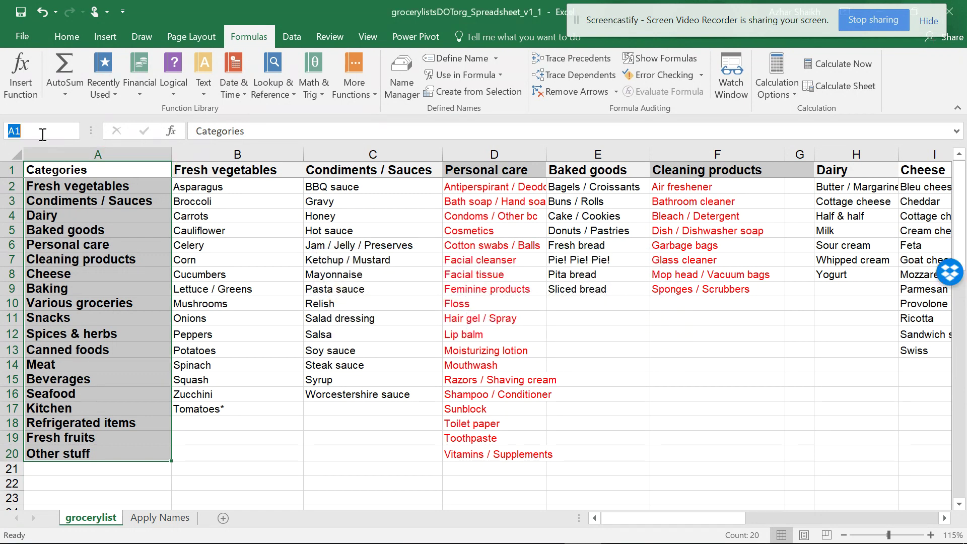
pyautogui.write('Category')
pyautogui.press('Return')
pyautogui.click(250, 199)
pyautogui.click(74, 131)
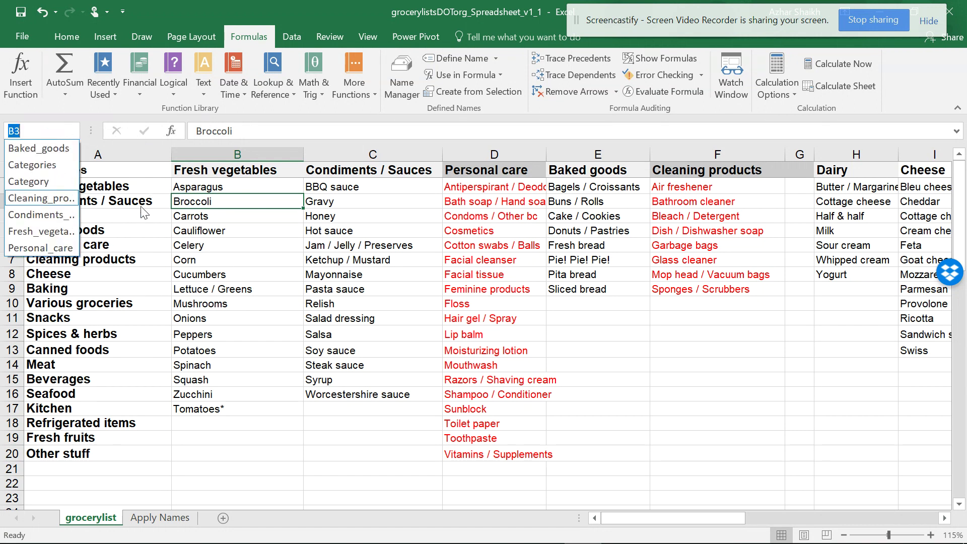
pyautogui.click(49, 180)
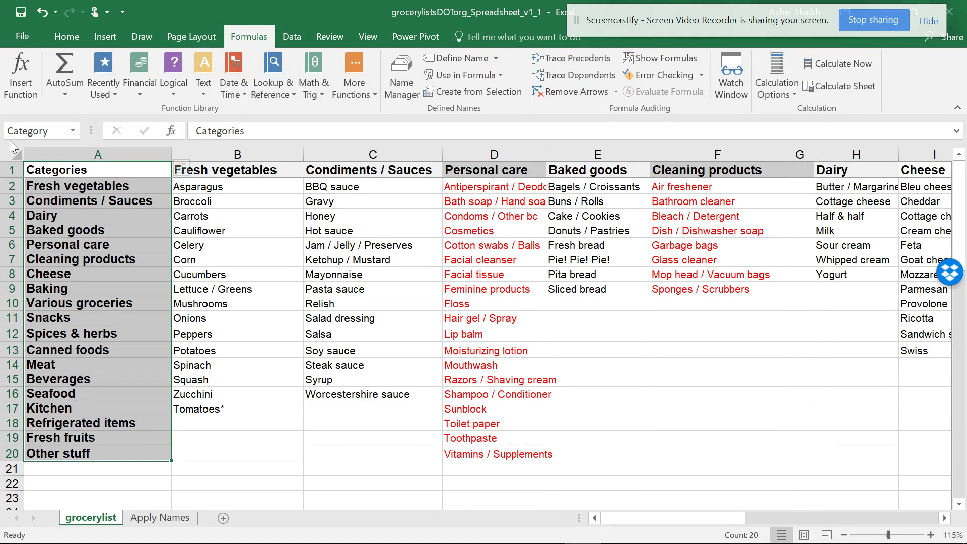
pyautogui.click(259, 250)
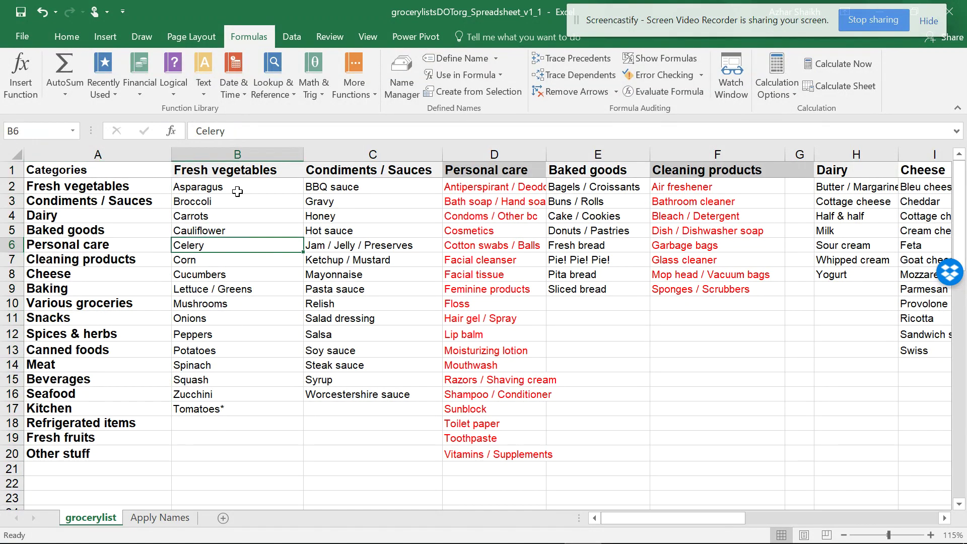
# Step: Delete all defined names in the workbook, from Baked_goods to Personal_care
pyautogui.click(413, 88)
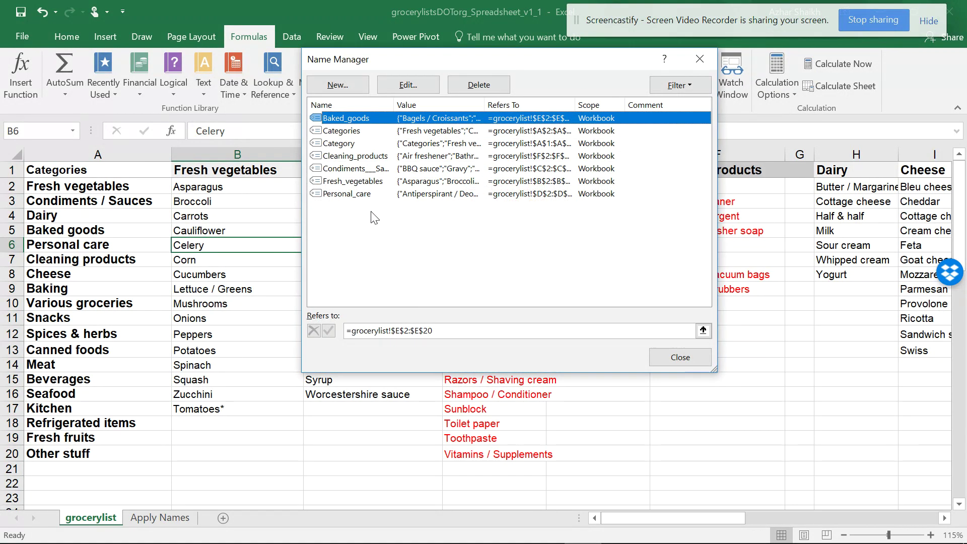
pyautogui.keyDown('shift'); pyautogui.click(352, 194); pyautogui.keyUp('shift')
pyautogui.click(484, 90)
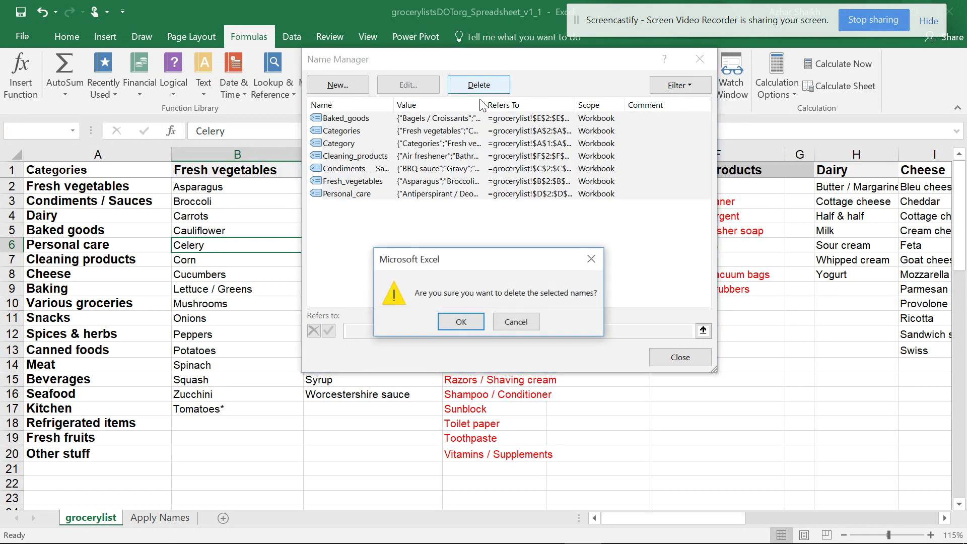
pyautogui.click(456, 319)
pyautogui.click(670, 359)
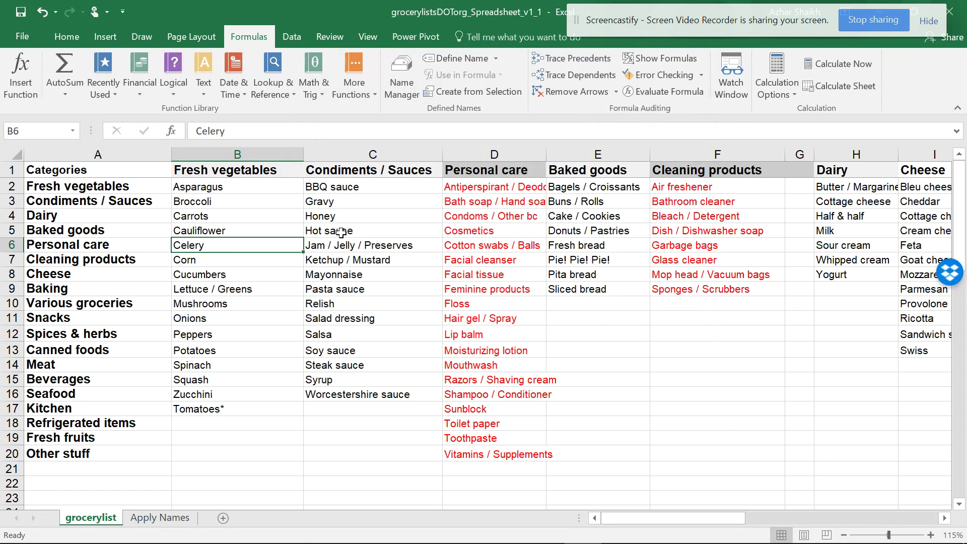
pyautogui.click(123, 170)
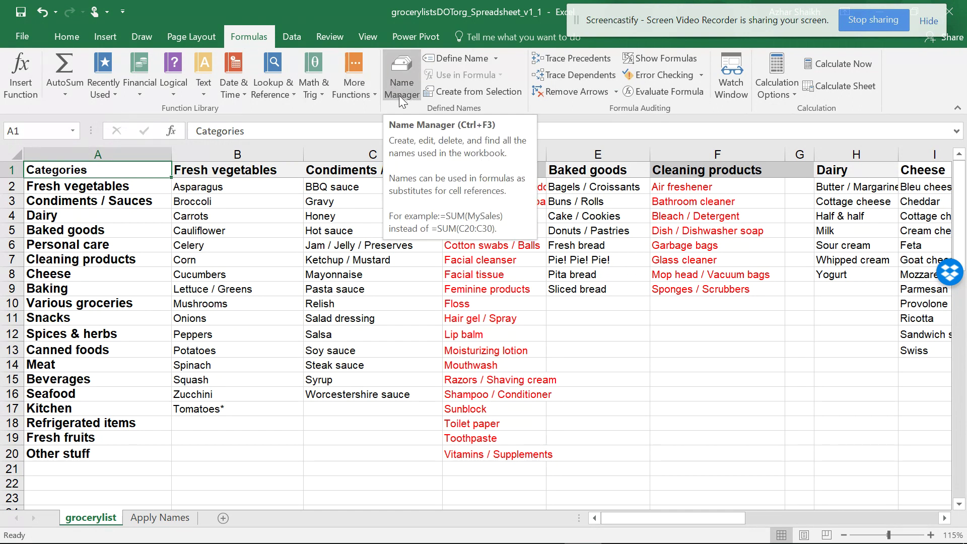
pyautogui.moveTo(112, 171); pyautogui.dragTo(94, 396)
pyautogui.click(98, 259)
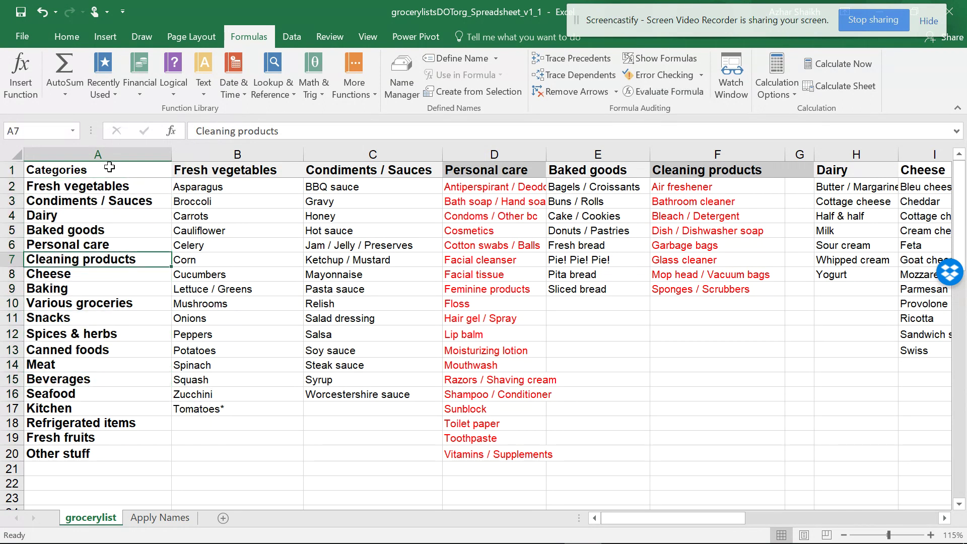
# Step: Try to name the range A1:F20 Category-Groceries
pyautogui.moveTo(109, 168); pyautogui.dragTo(726, 461)
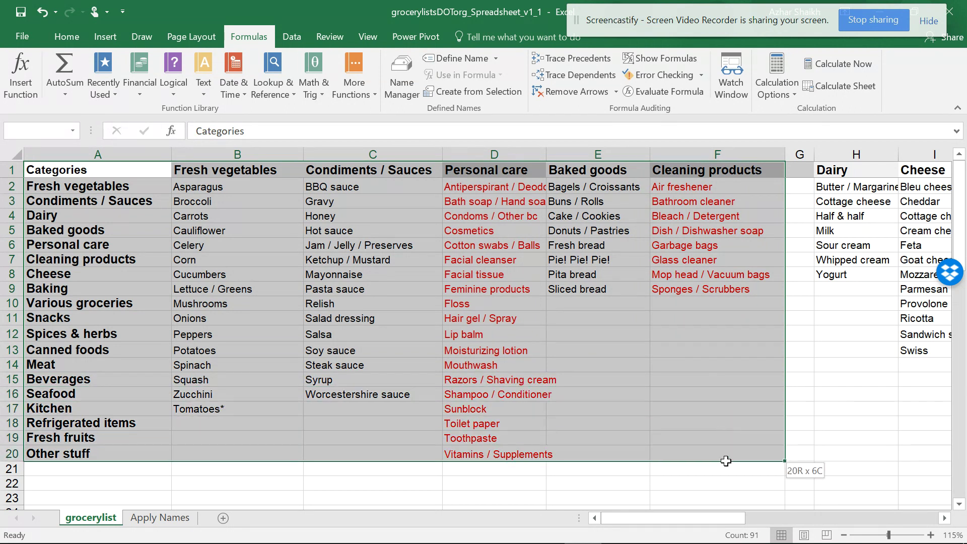
pyautogui.moveTo(726, 461); pyautogui.dragTo(726, 461)
pyautogui.click(66, 130)
pyautogui.write('CA')
pyautogui.press('BackSpace')
pyautogui.press('capslock')
pyautogui.write('ATE')
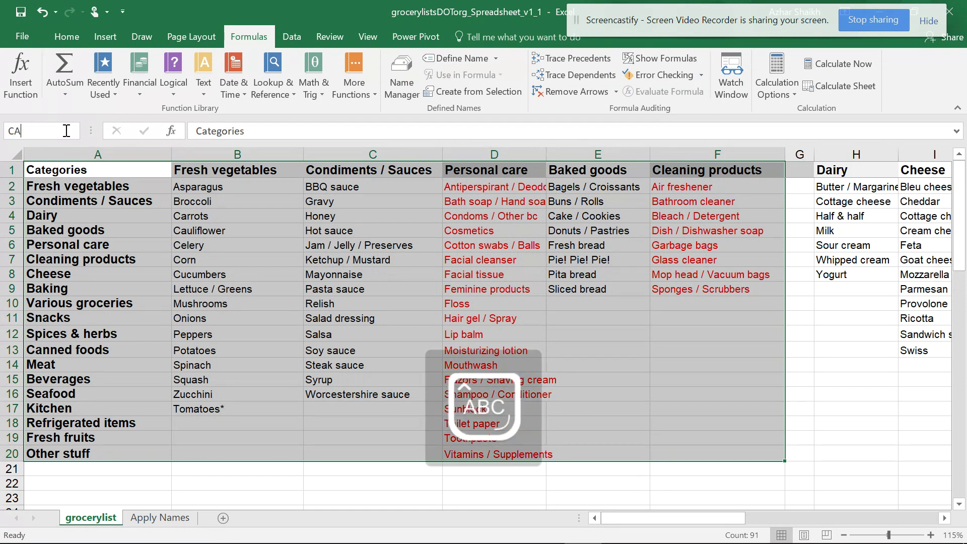
pyautogui.press('BackSpace')
pyautogui.press('BackSpace')
pyautogui.press('BackSpace')
pyautogui.press('capslock')
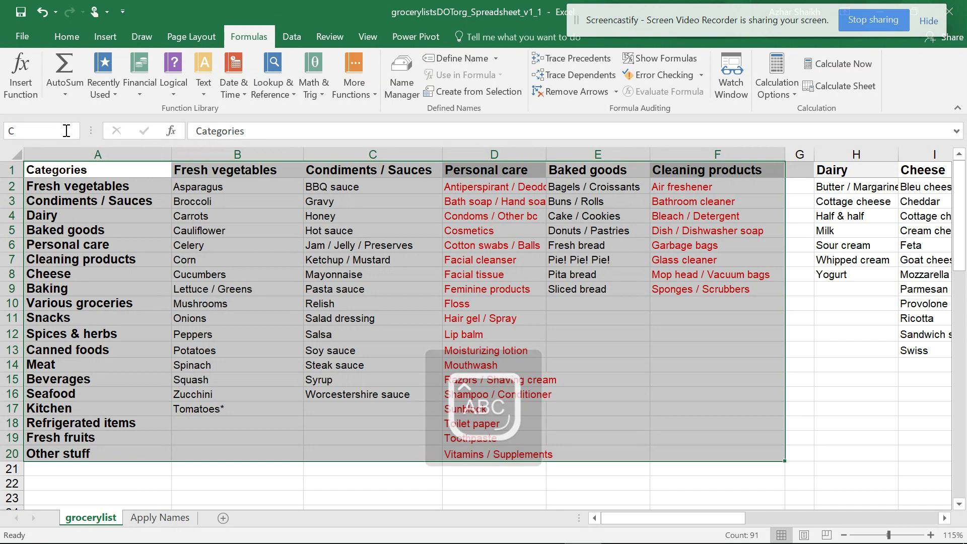
pyautogui.write('ategoty')
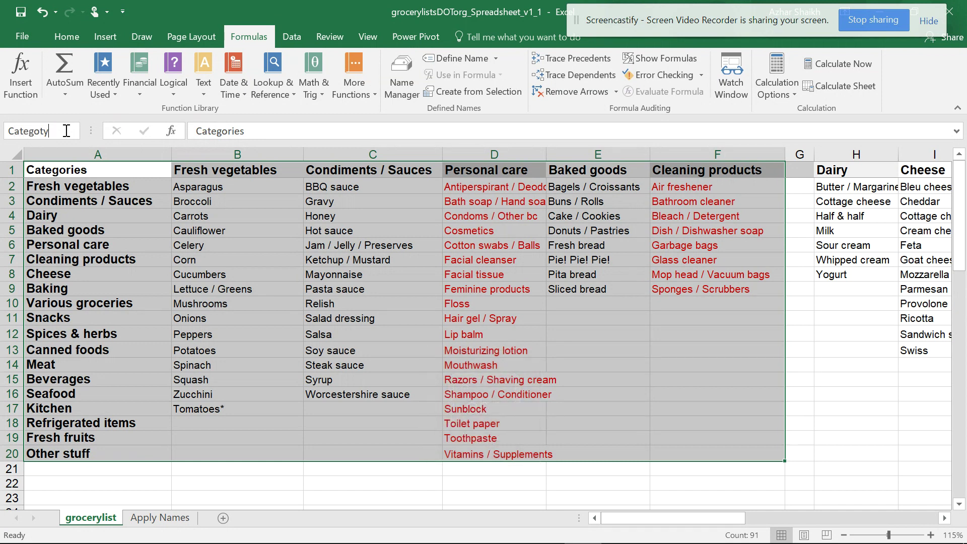
pyautogui.press('BackSpace')
pyautogui.press('BackSpace')
pyautogui.write('ry-Groceries')
pyautogui.press('Return')
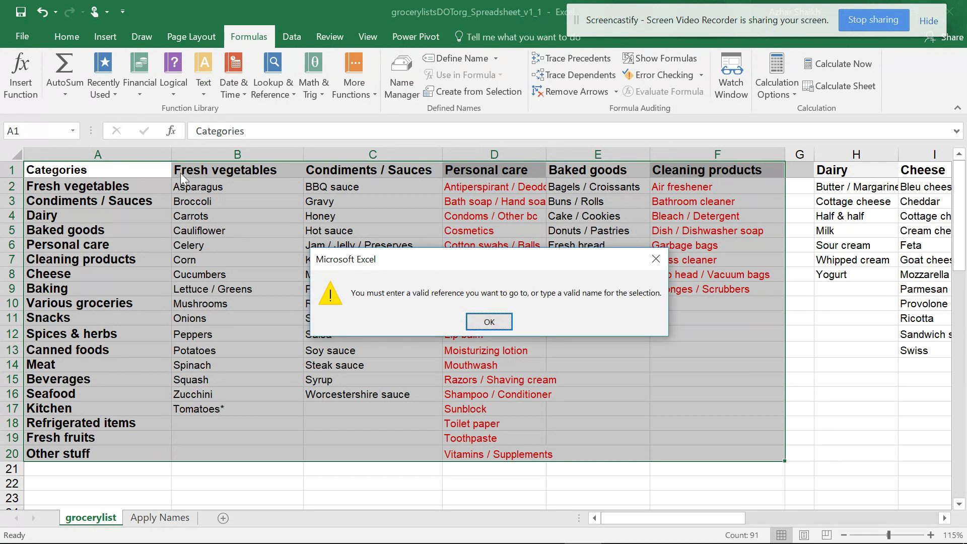
pyautogui.click(489, 325)
# Step: Name the range A1:F20 Category_Array and select it again through the list of defined names
pyautogui.click(32, 131)
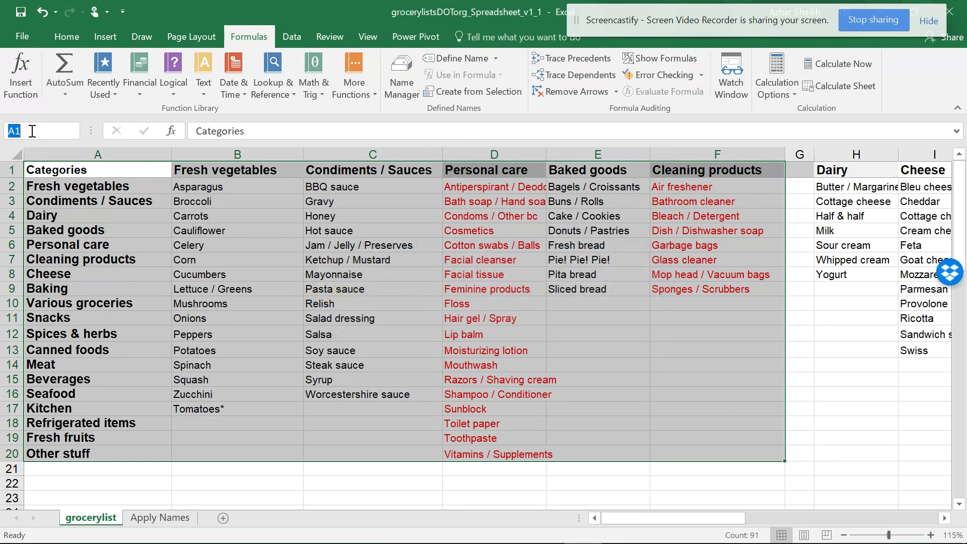
pyautogui.write('Category_Array')
pyautogui.press('Return')
pyautogui.click(143, 259)
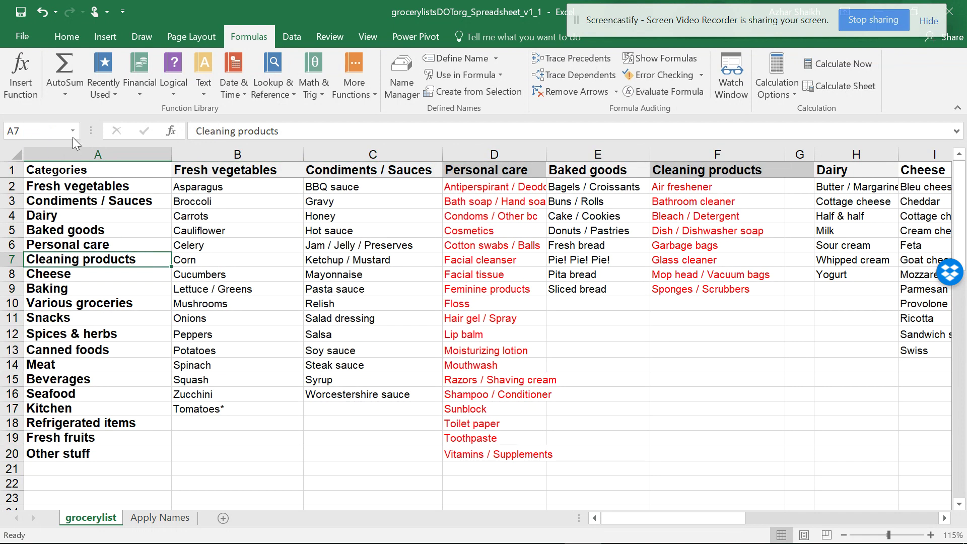
pyautogui.click(73, 134)
pyautogui.click(73, 146)
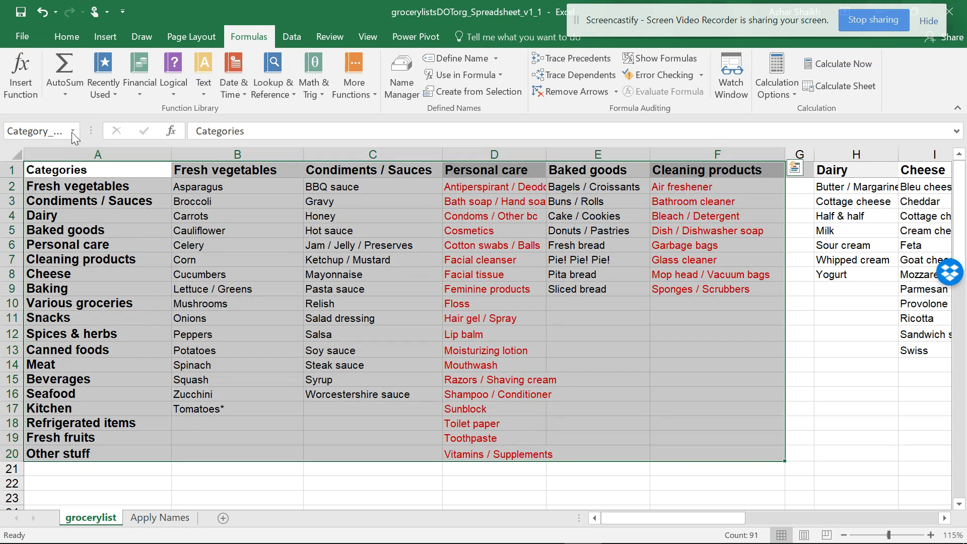
pyautogui.click(176, 231)
pyautogui.click(69, 130)
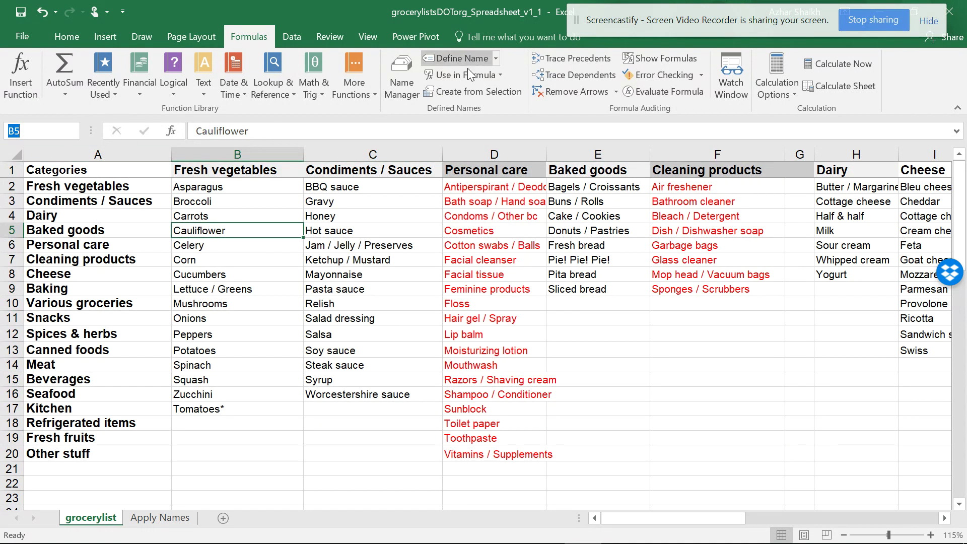
# Step: Name the categories list in A1:A20 Category
pyautogui.moveTo(112, 172); pyautogui.dragTo(89, 456)
pyautogui.click(63, 132)
pyautogui.write('Ca')
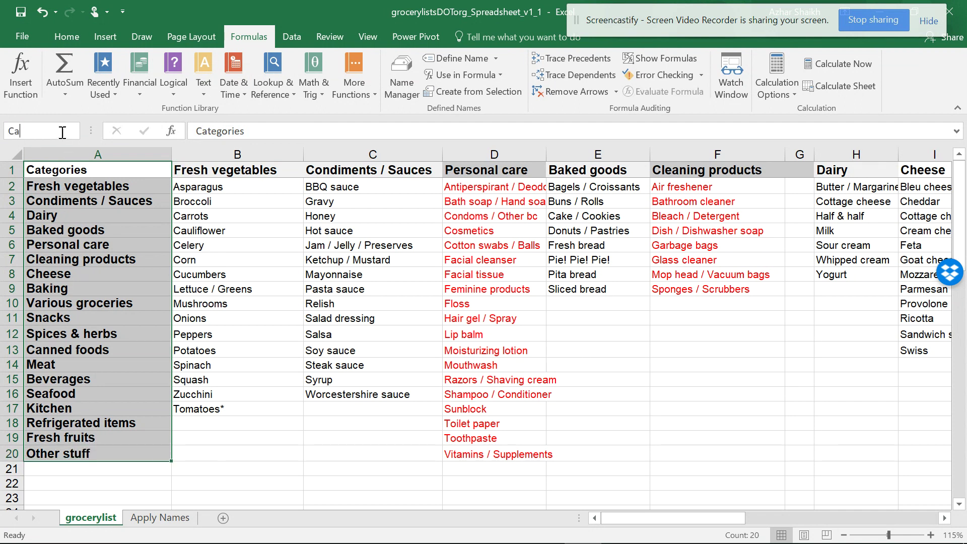
pyautogui.write('tegory')
pyautogui.press('Return')
pyautogui.click(209, 202)
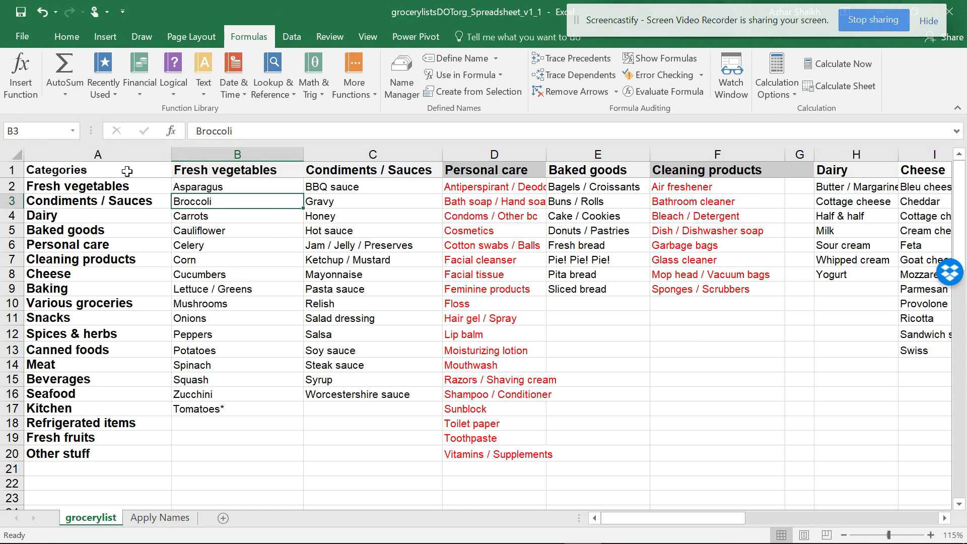
# Step: Examine the headers and item lists of columns A to F, from Categories to Cleaning products
pyautogui.doubleClick(214, 171)
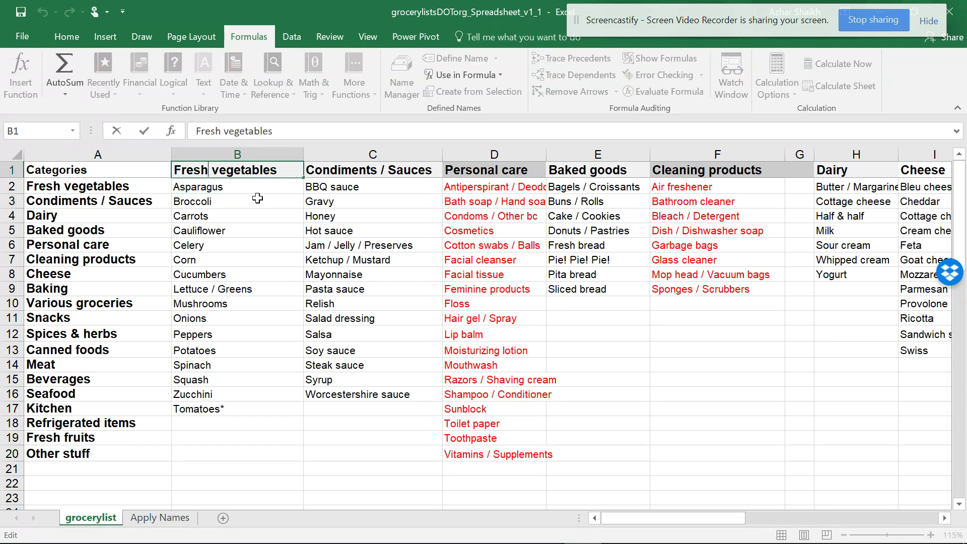
pyautogui.click(259, 201)
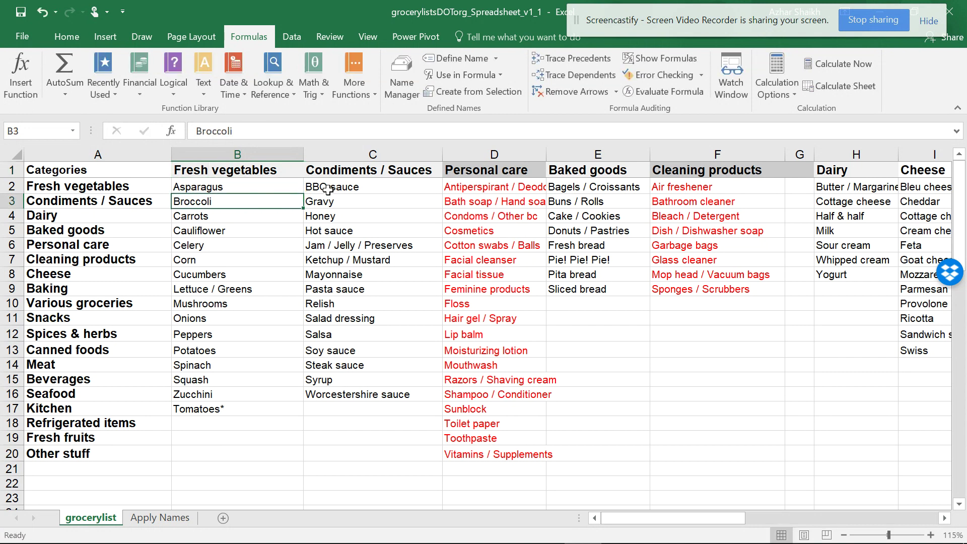
pyautogui.click(355, 172)
pyautogui.moveTo(92, 171); pyautogui.dragTo(168, 469)
pyautogui.moveTo(229, 171); pyautogui.dragTo(282, 395)
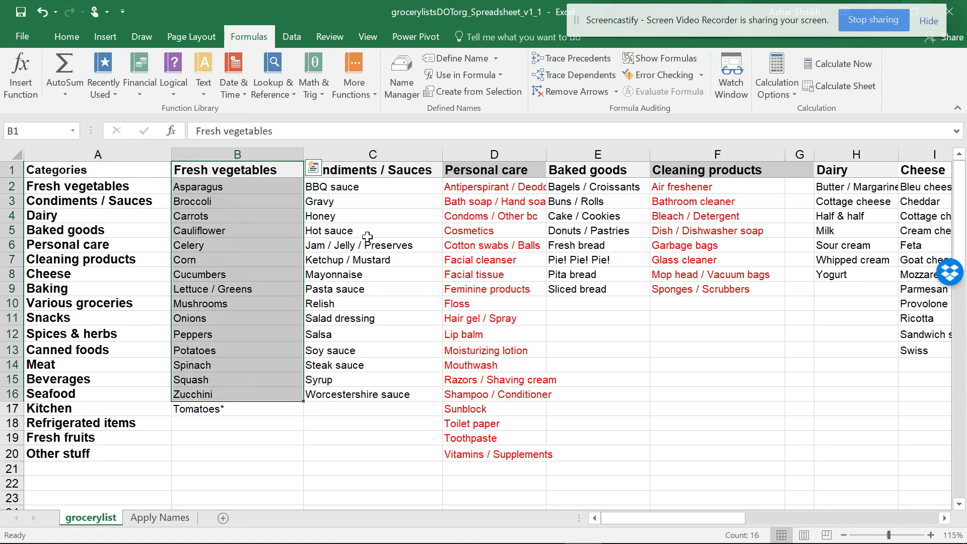
pyautogui.moveTo(353, 165); pyautogui.dragTo(363, 396)
pyautogui.moveTo(493, 187); pyautogui.dragTo(496, 411)
pyautogui.moveTo(600, 170); pyautogui.dragTo(597, 289)
pyautogui.moveTo(660, 170); pyautogui.dragTo(746, 305)
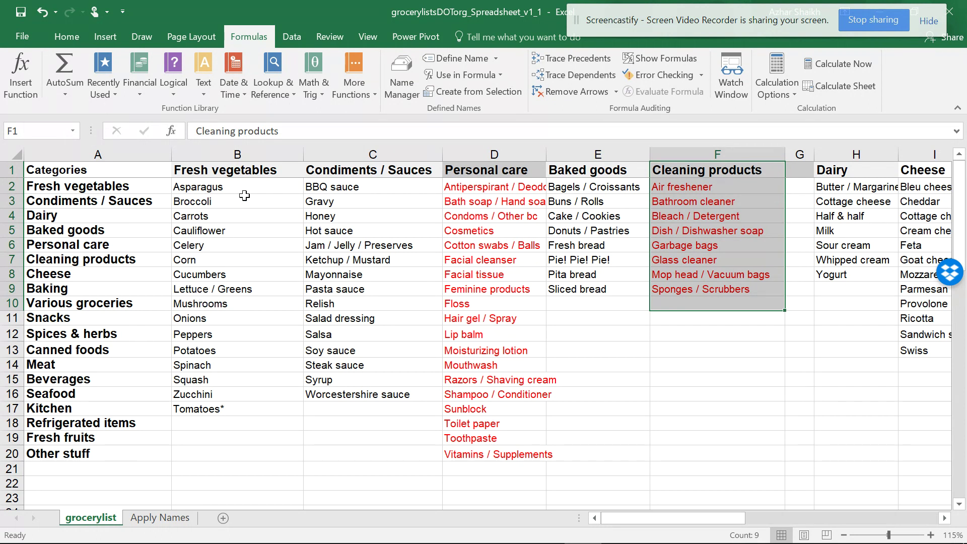
# Step: Select the Fresh vegetables list B1:B17 and examine the options for creating names from a selection
pyautogui.moveTo(234, 172); pyautogui.dragTo(225, 403)
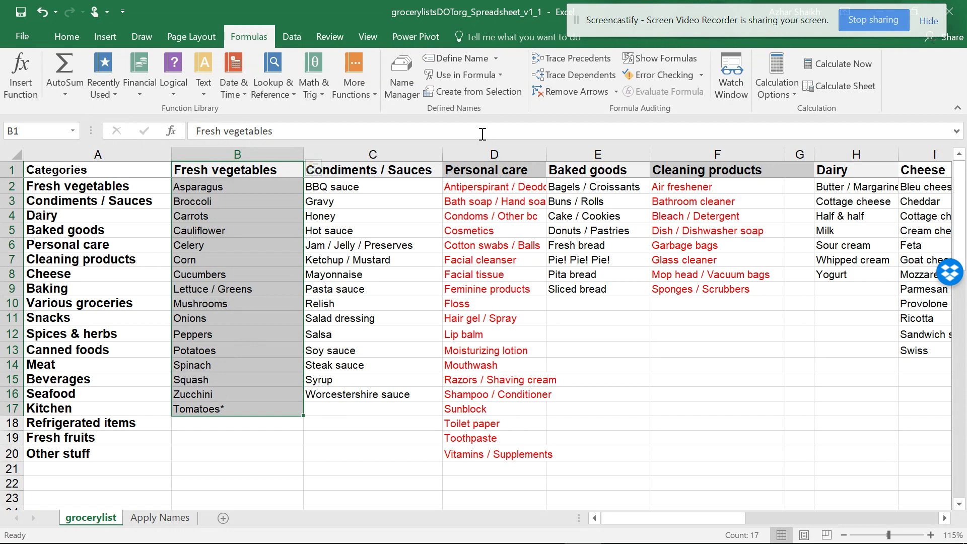
pyautogui.click(473, 94)
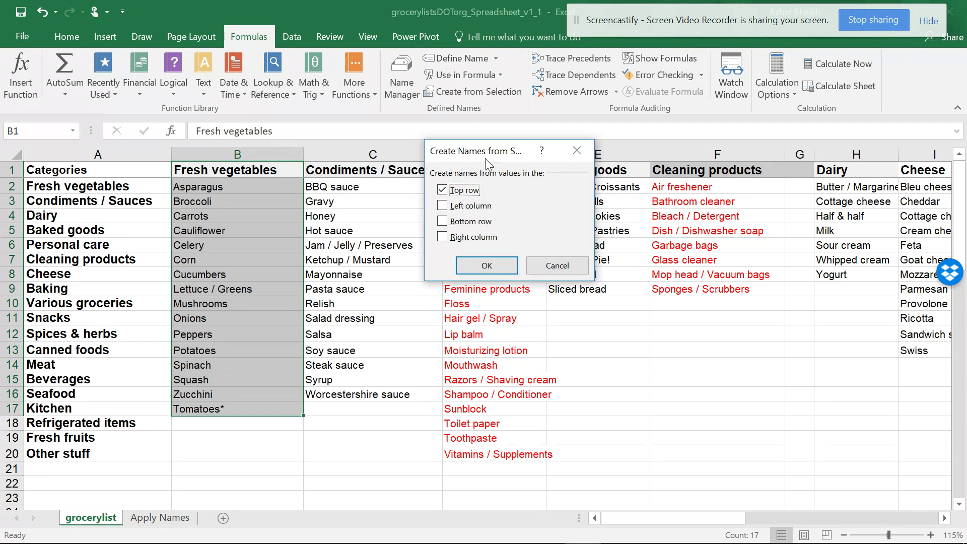
pyautogui.click(503, 92)
pyautogui.click(580, 266)
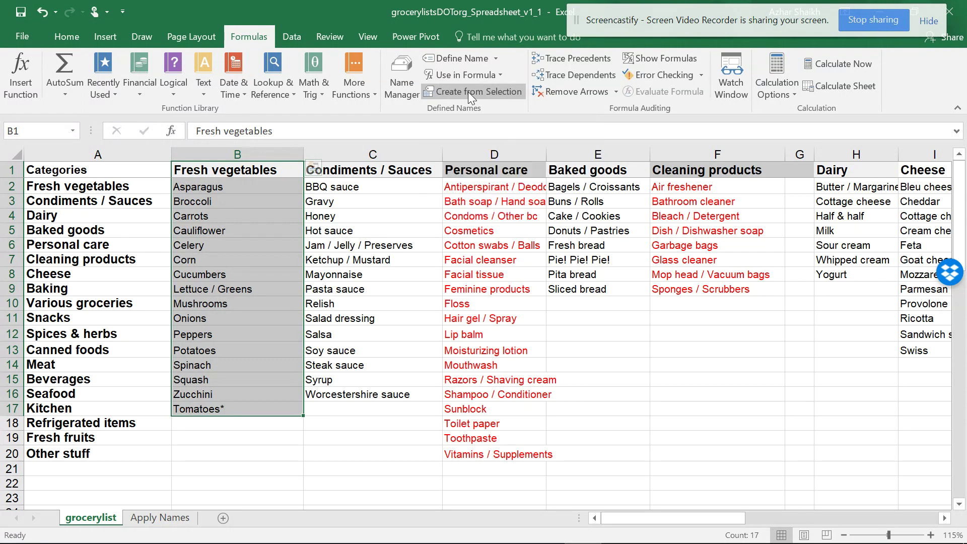
pyautogui.press('XF86AudioLowerVolume')
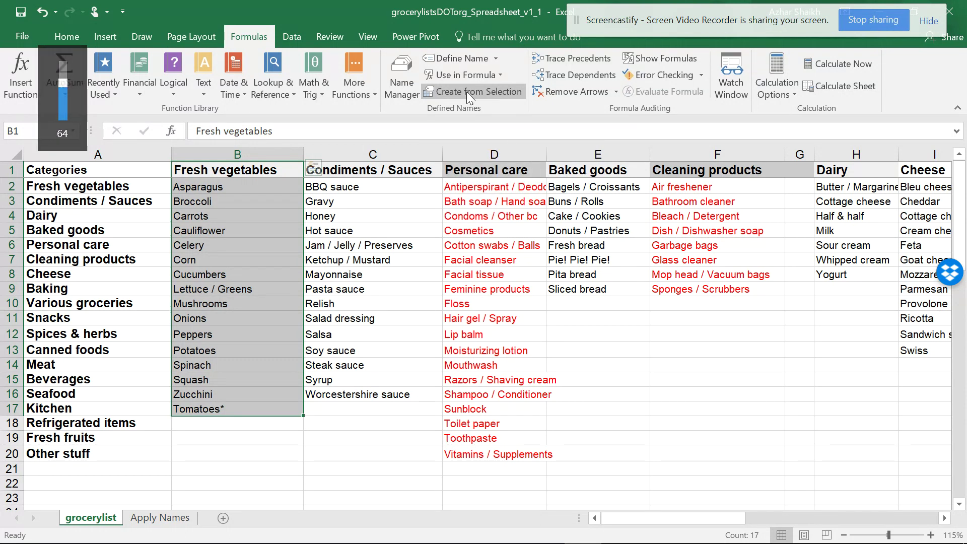
pyautogui.click(466, 91)
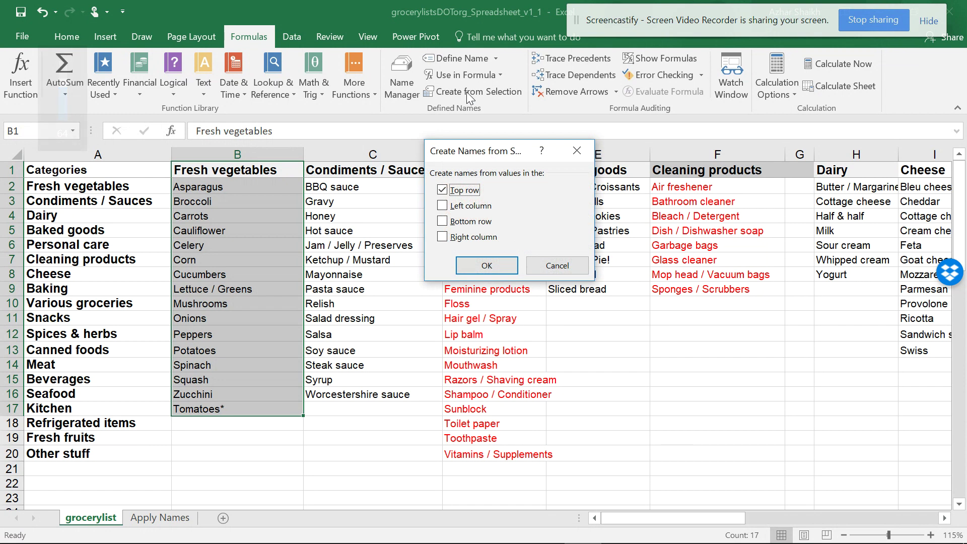
pyautogui.click(557, 264)
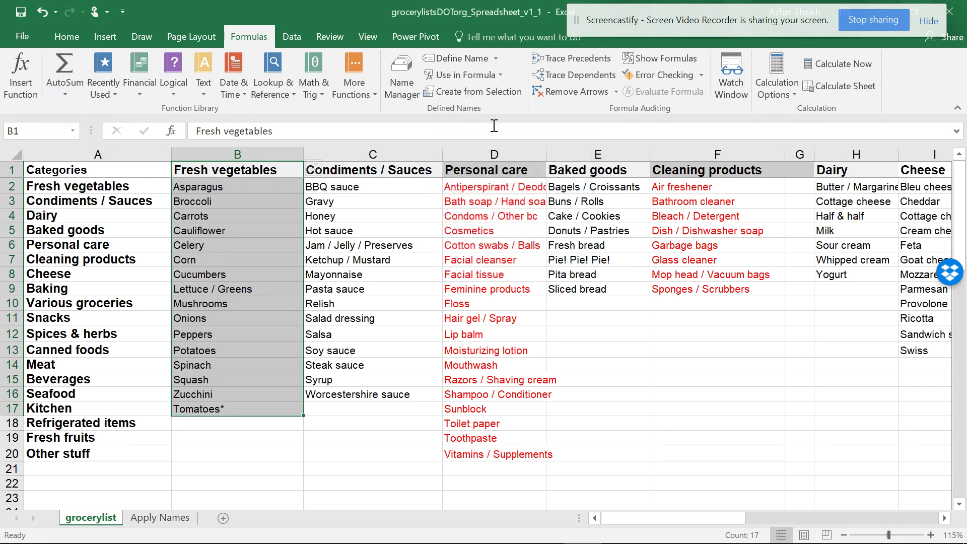
# Step: Create a name for the Fresh vegetables list B1:B17 from its top row and display the list of defined names
pyautogui.click(467, 95)
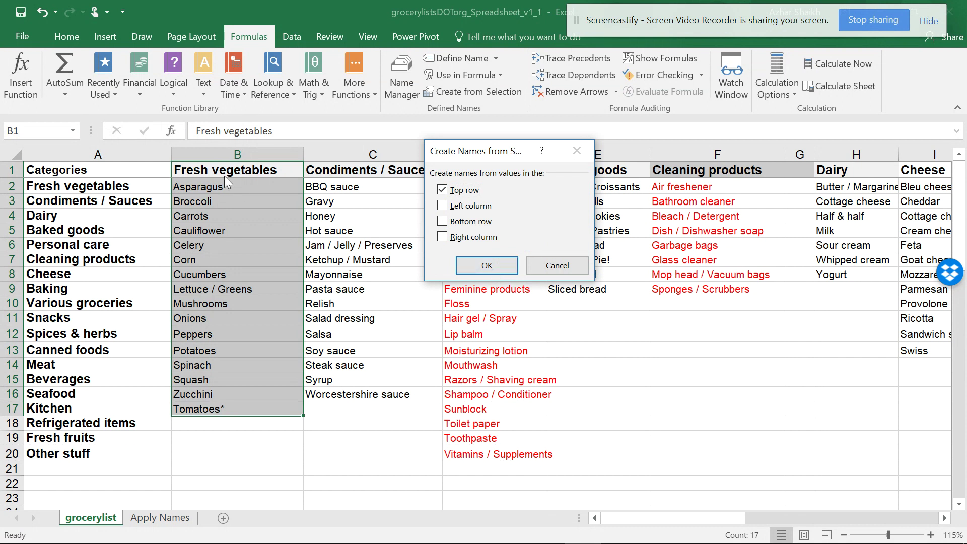
pyautogui.click(484, 266)
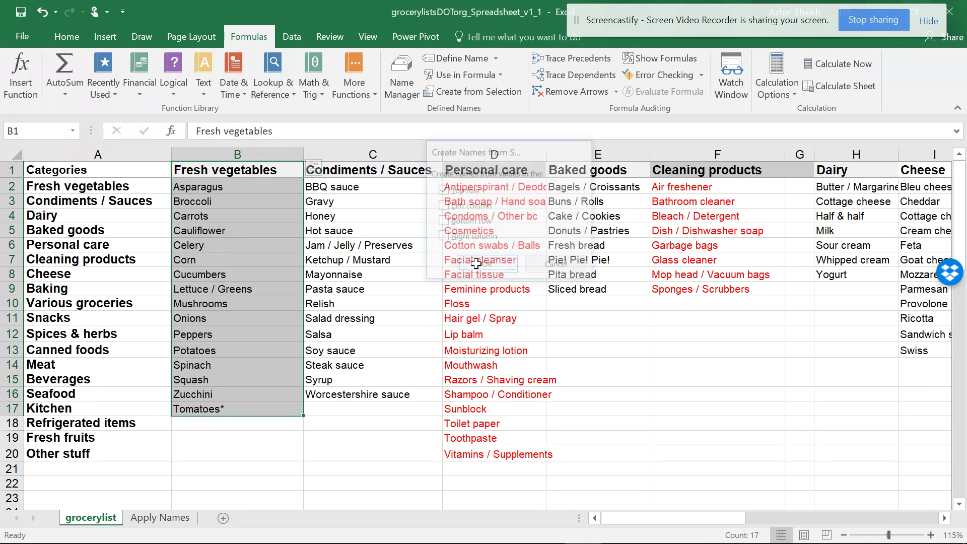
pyautogui.click(72, 131)
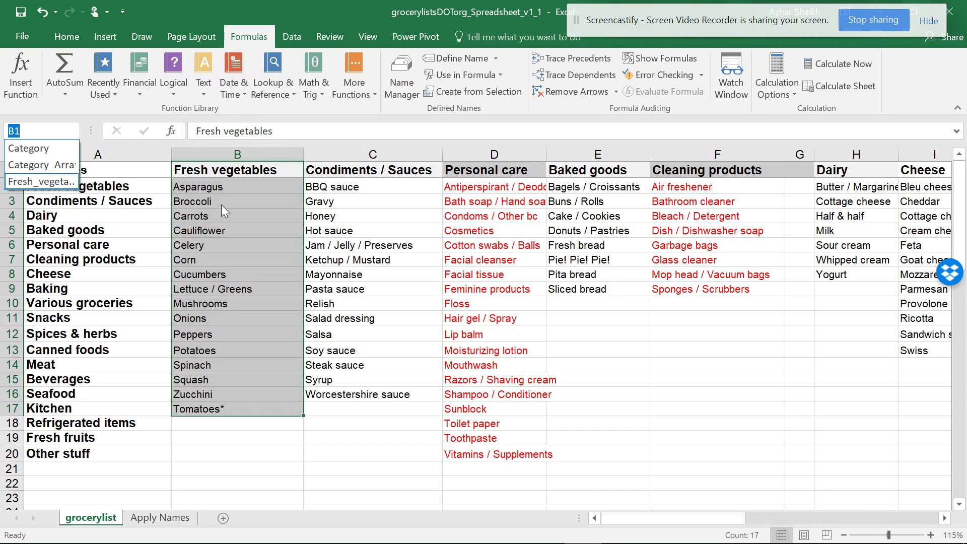
# Step: Define the name Condiments___Sauces with Workbook scope for C1:C24 in the Name Manager, starting from the list in C1:C16
pyautogui.click(346, 177)
pyautogui.moveTo(347, 177); pyautogui.dragTo(348, 397)
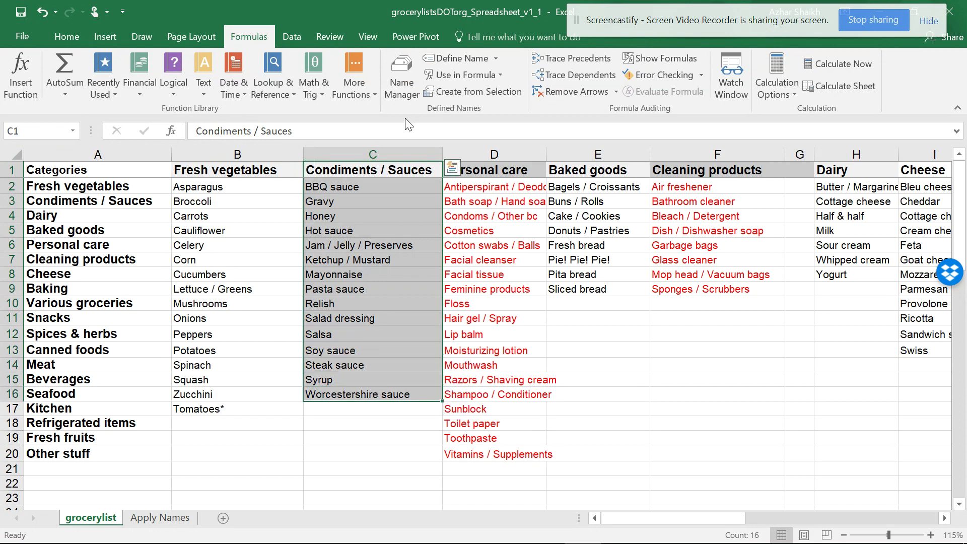
pyautogui.click(399, 93)
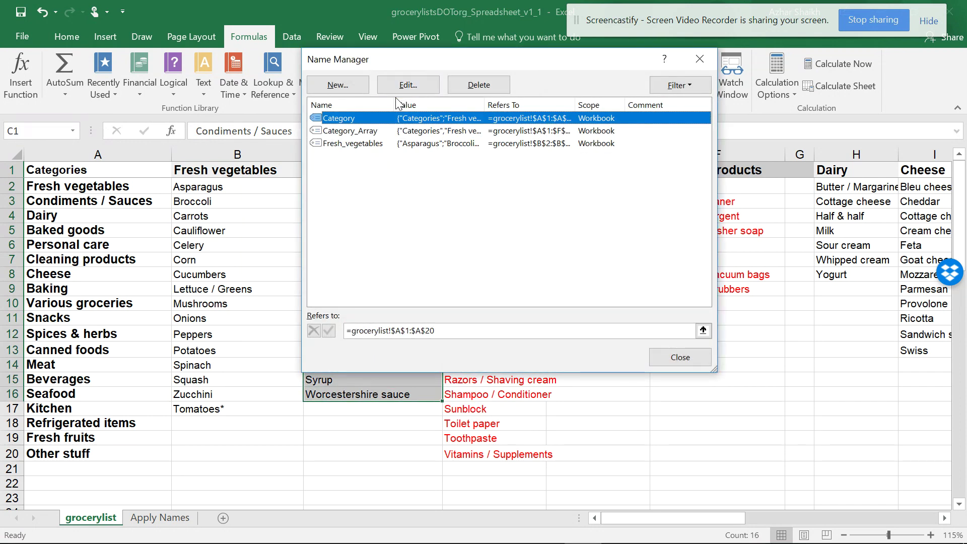
pyautogui.click(338, 85)
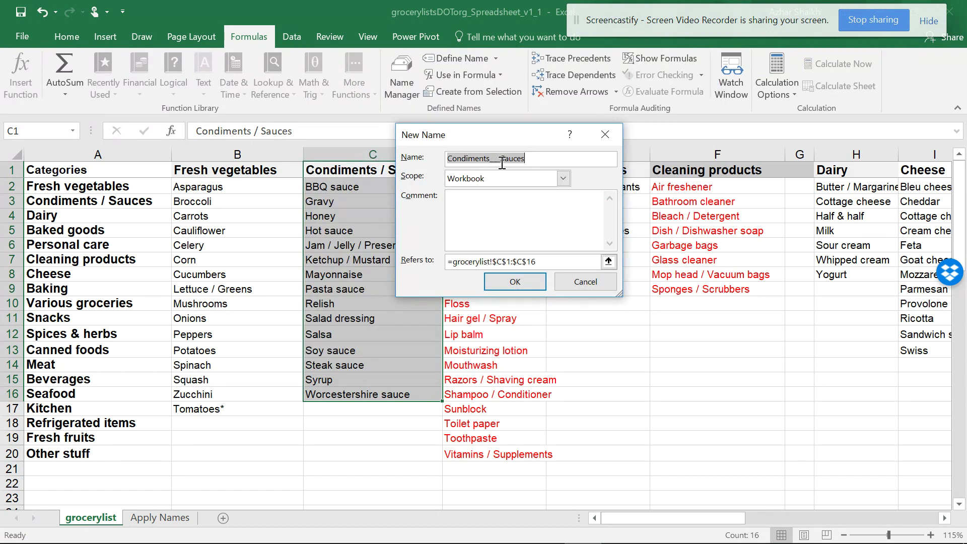
pyautogui.click(609, 261)
pyautogui.moveTo(376, 177); pyautogui.dragTo(348, 453)
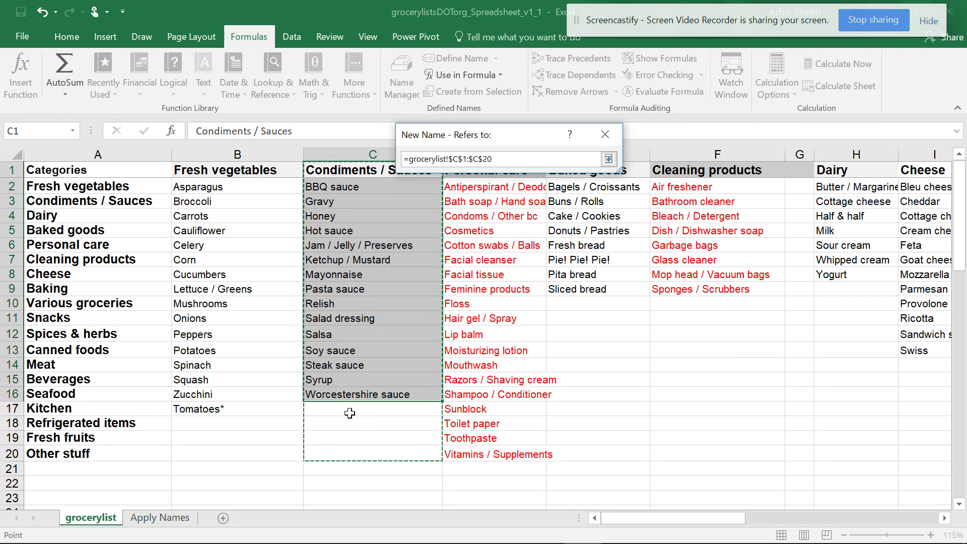
pyautogui.click(608, 159)
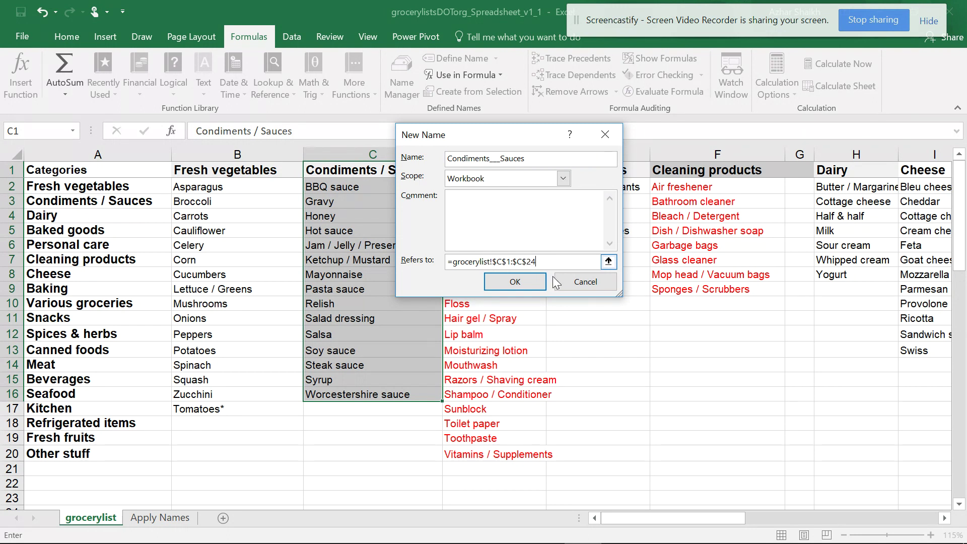
pyautogui.click(514, 281)
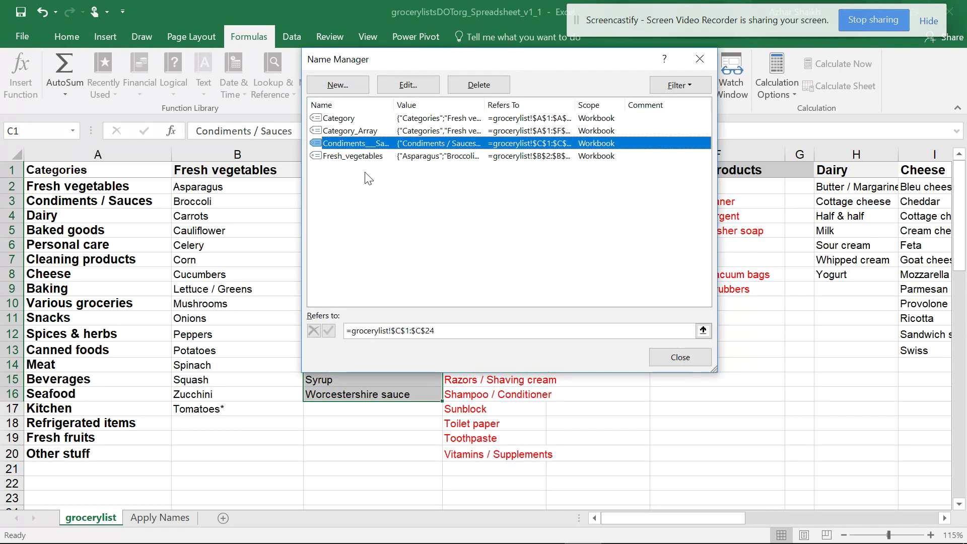
pyautogui.click(693, 356)
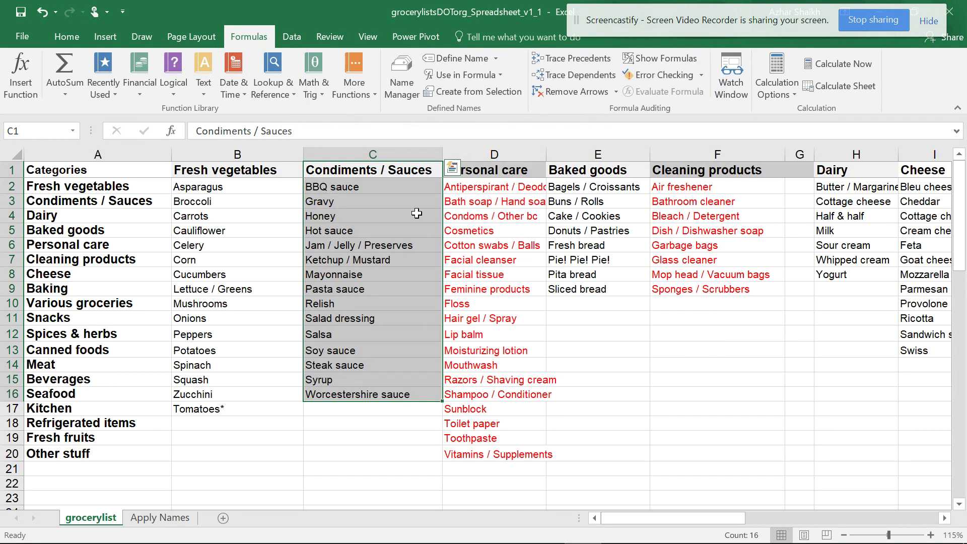
# Step: Define the name Personal_care with Workbook scope for the Personal care list in D1:D20
pyautogui.click(496, 59)
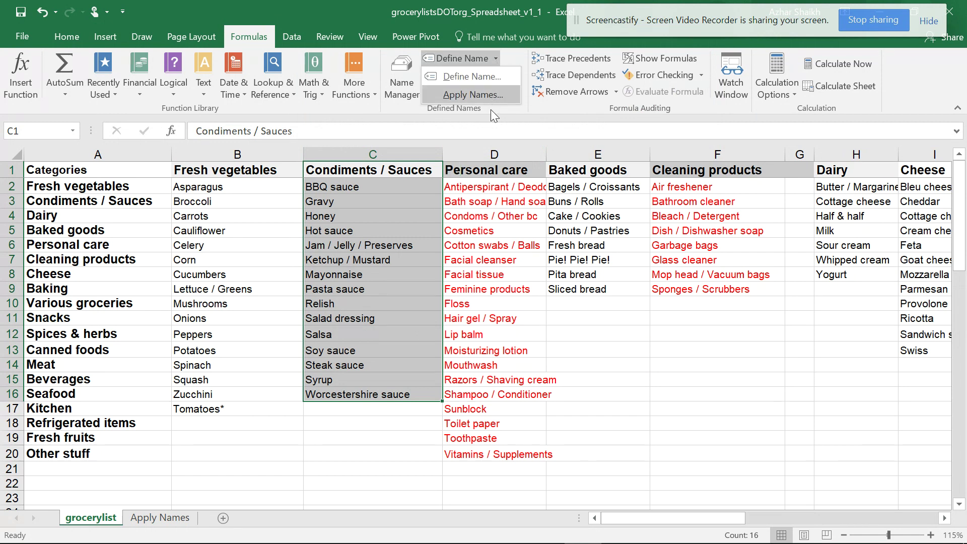
pyautogui.click(486, 166)
pyautogui.moveTo(487, 166); pyautogui.dragTo(505, 452)
pyautogui.click(497, 59)
pyautogui.click(495, 76)
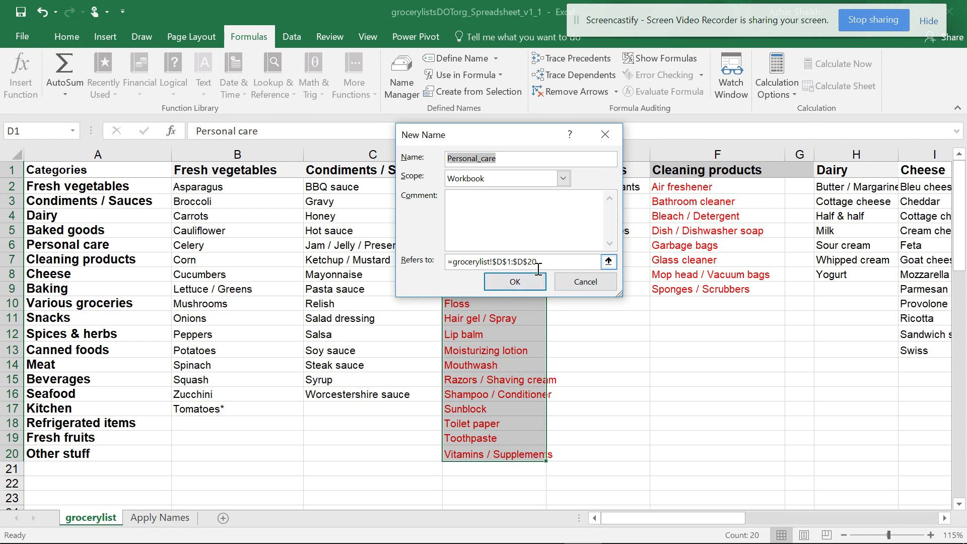
pyautogui.click(602, 262)
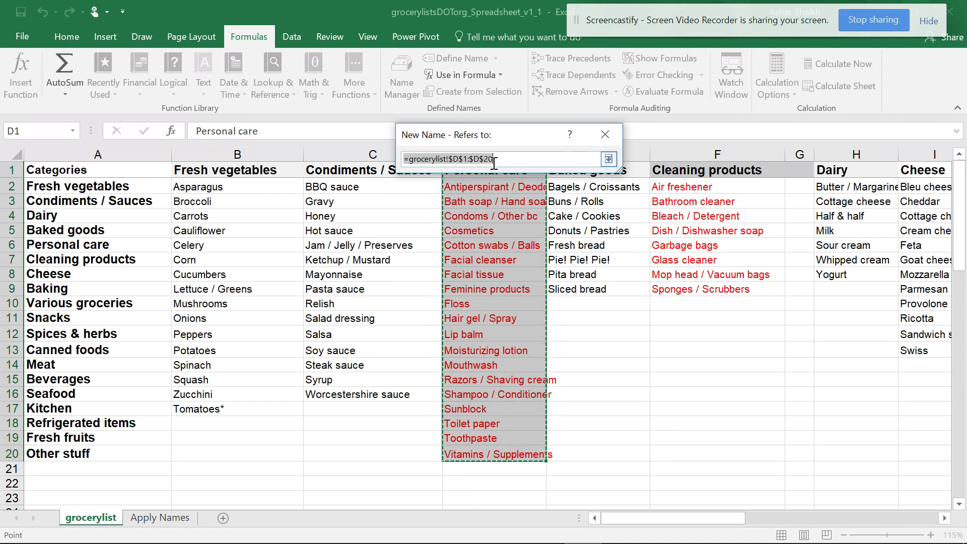
pyautogui.click(610, 159)
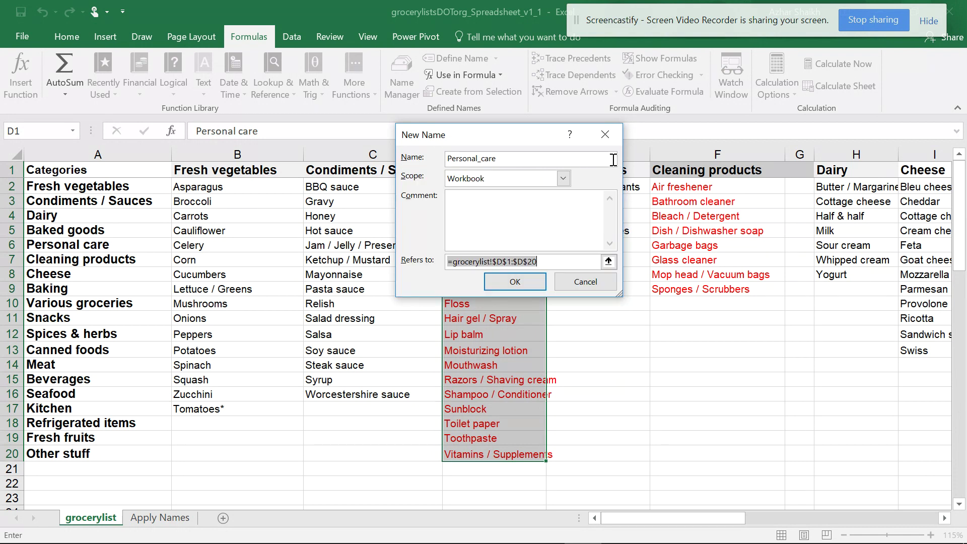
pyautogui.click(514, 282)
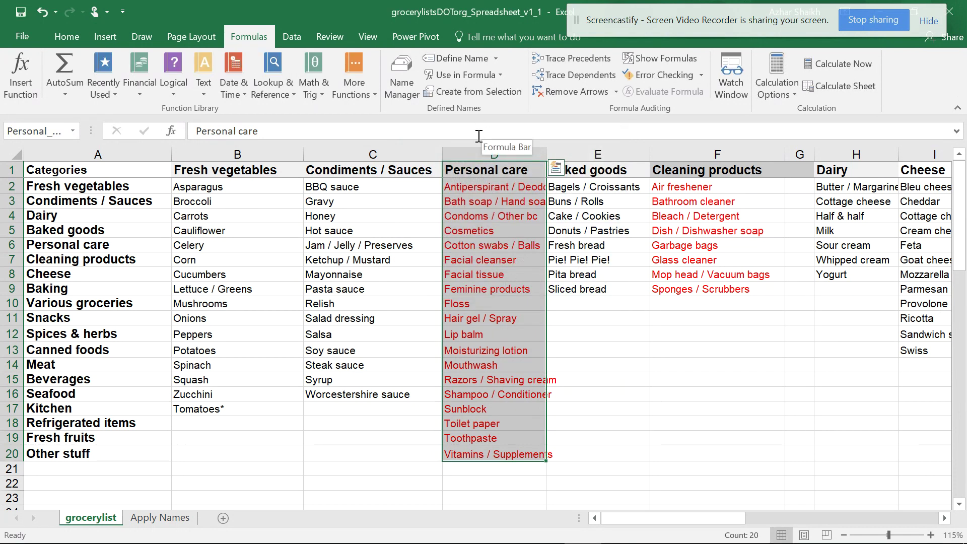
# Step: Display the list of defined names, and display it again with the Categories header cell A1 selected
pyautogui.click(70, 133)
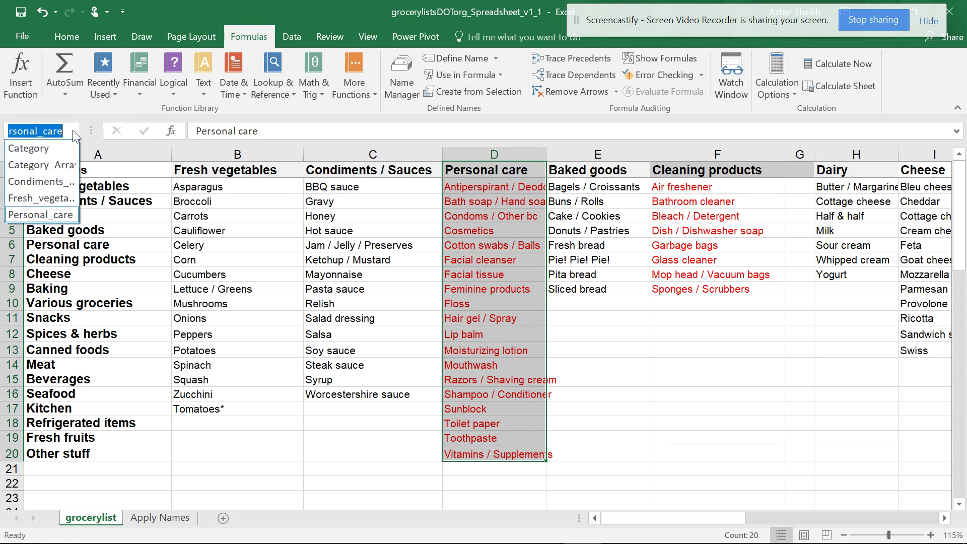
pyautogui.click(181, 234)
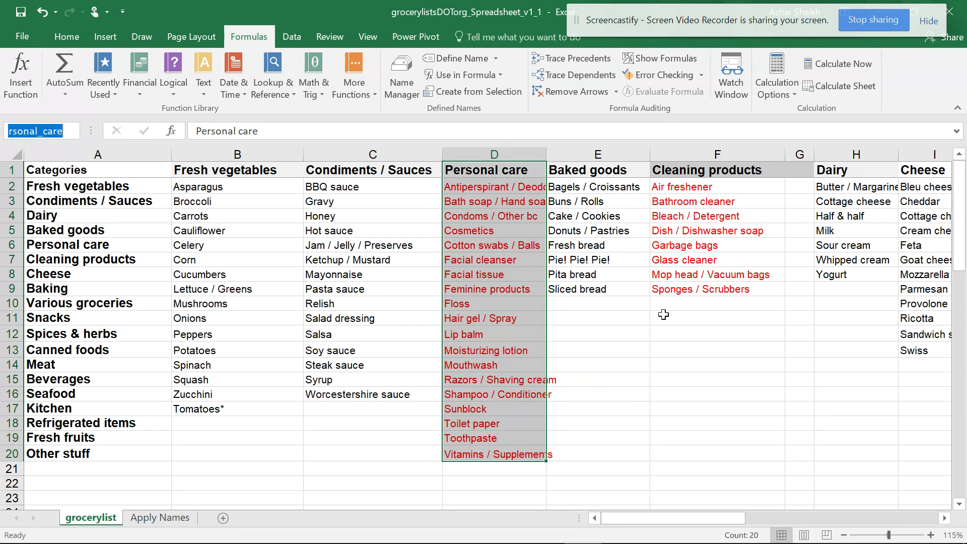
pyautogui.click(74, 171)
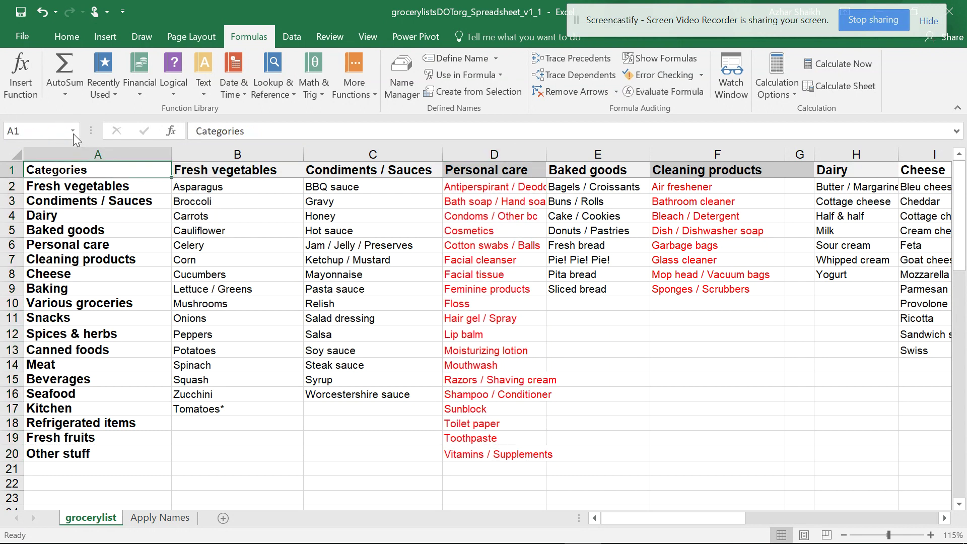
pyautogui.click(72, 130)
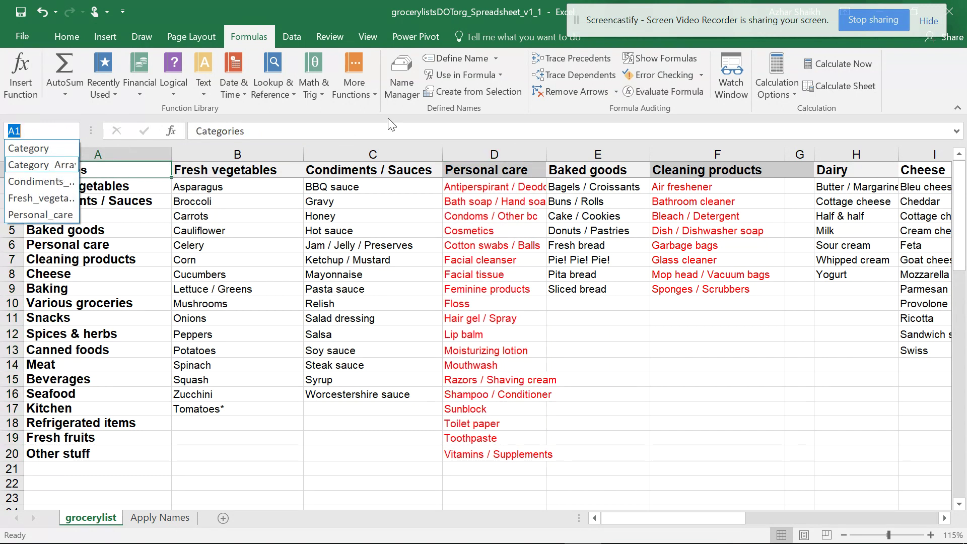
pyautogui.press('Escape')
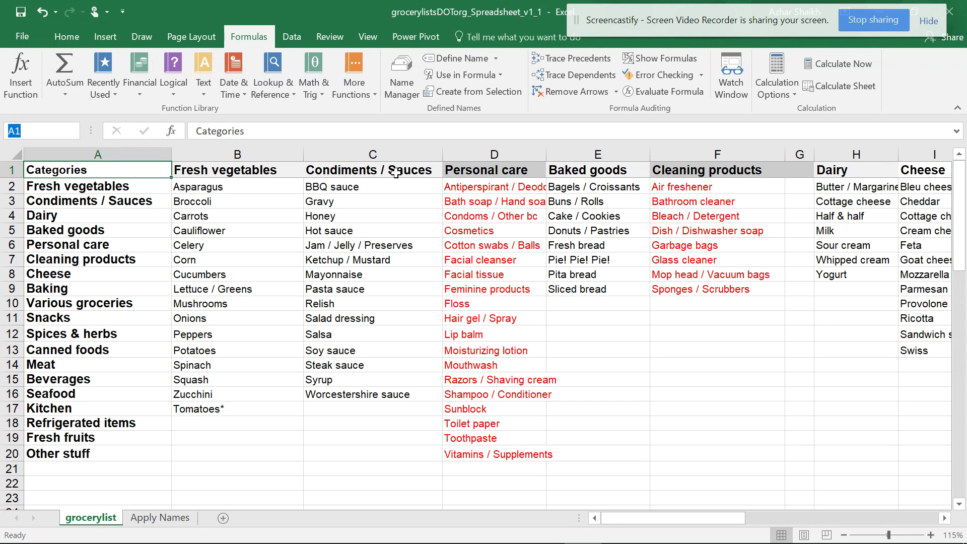
# Step: Examine the editable settings of the Category name in the Name Manager without changing them
pyautogui.click(404, 85)
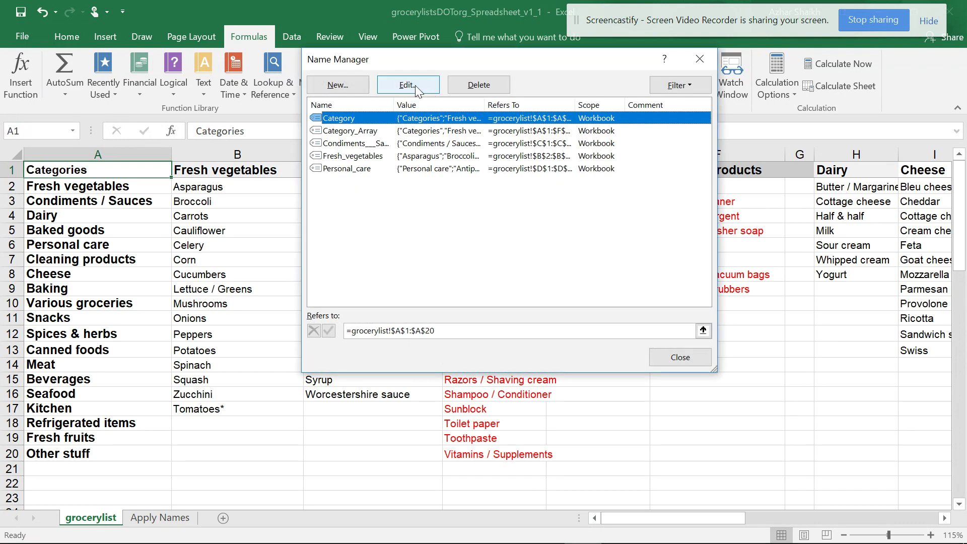
pyautogui.click(410, 85)
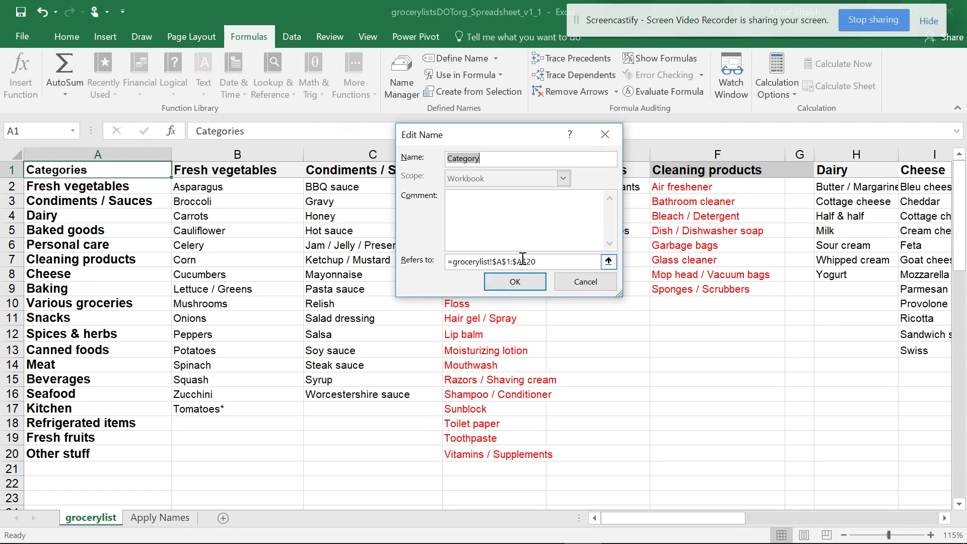
pyautogui.click(572, 287)
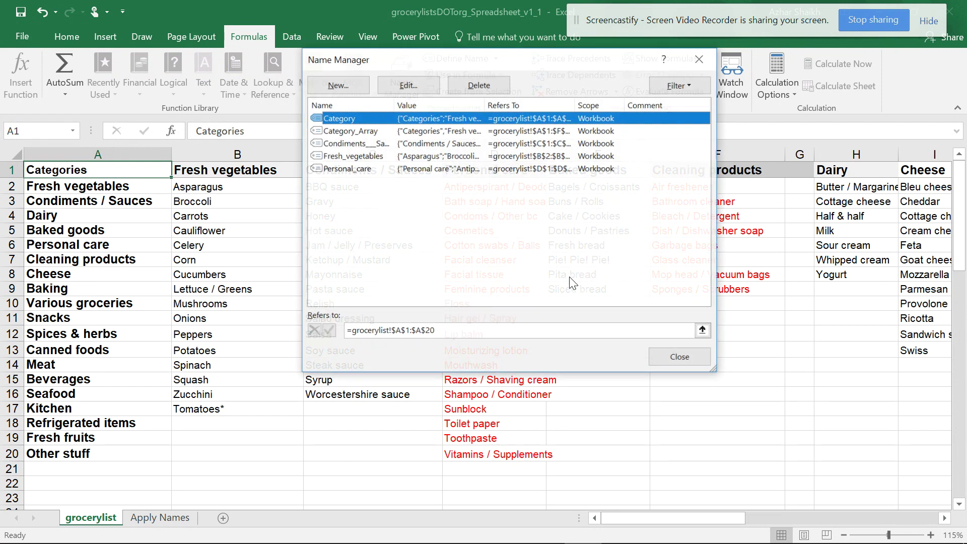
# Step: Delete the name Category from the Name Manager
pyautogui.click(479, 96)
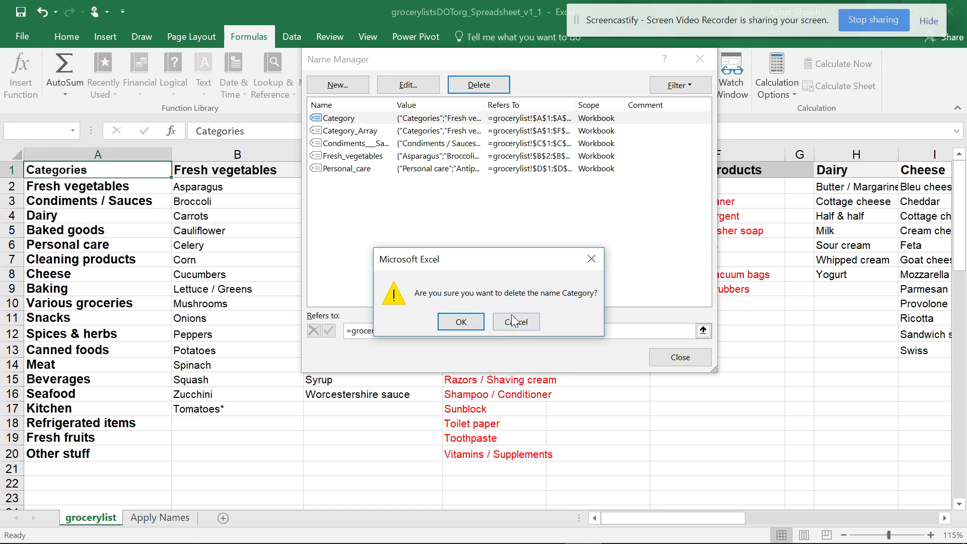
pyautogui.click(512, 314)
pyautogui.click(475, 88)
pyautogui.click(461, 319)
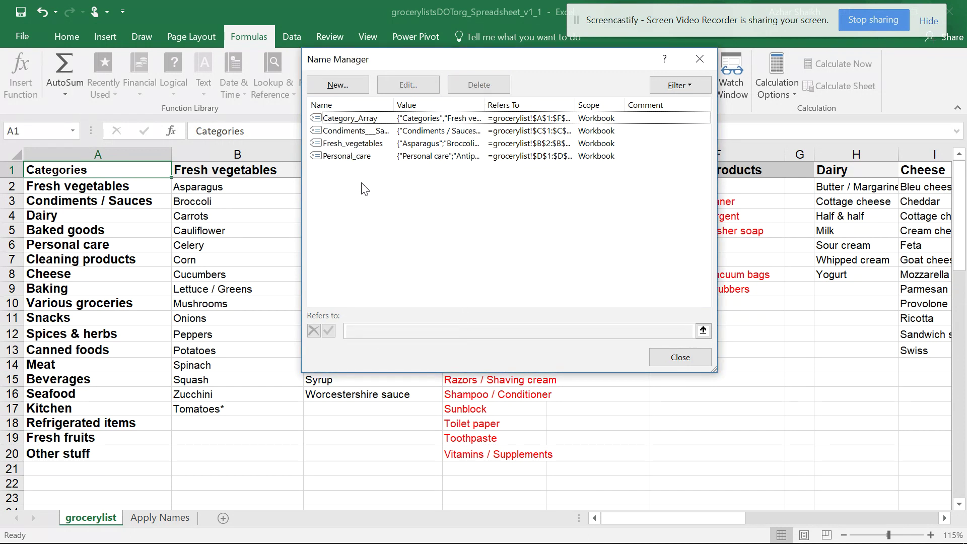
# Step: Delete the names Condiments___Sauces, Fresh_vegetables and Personal_care together, keeping Category_Array, and close the Name Manager
pyautogui.moveTo(358, 187); pyautogui.dragTo(355, 131)
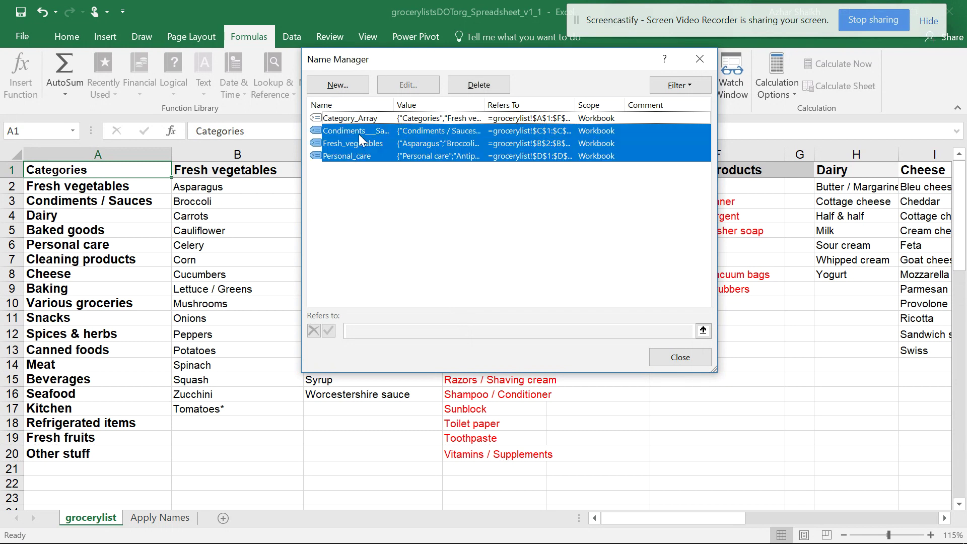
pyautogui.click(487, 81)
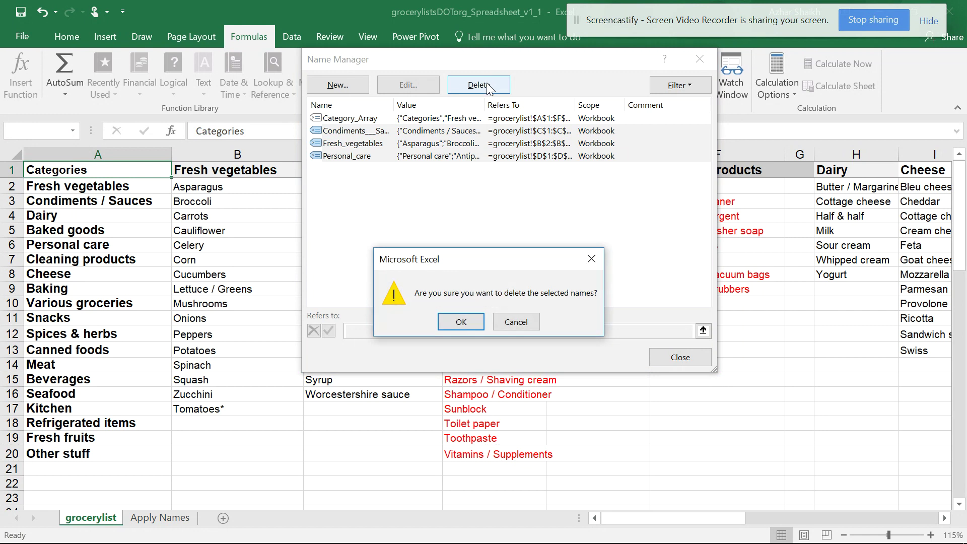
pyautogui.click(456, 319)
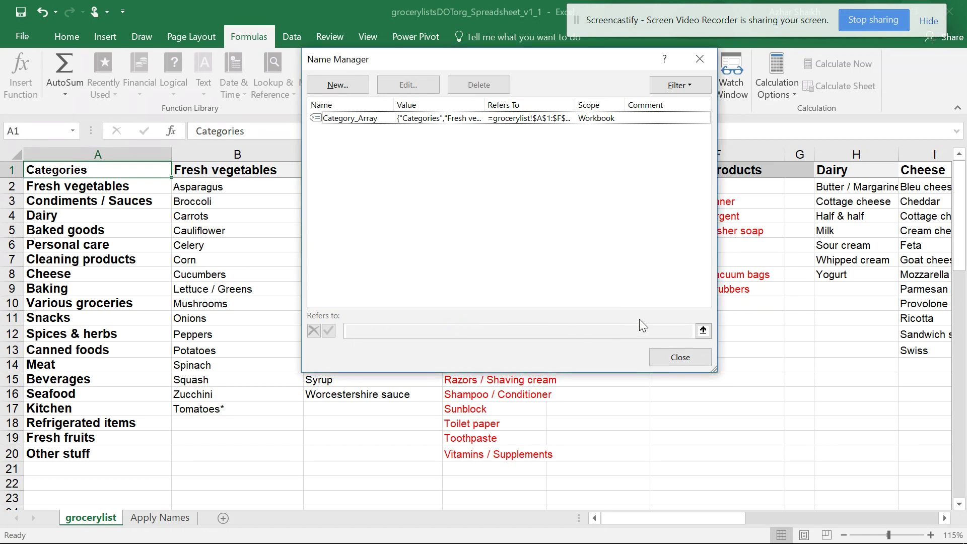
pyautogui.click(671, 359)
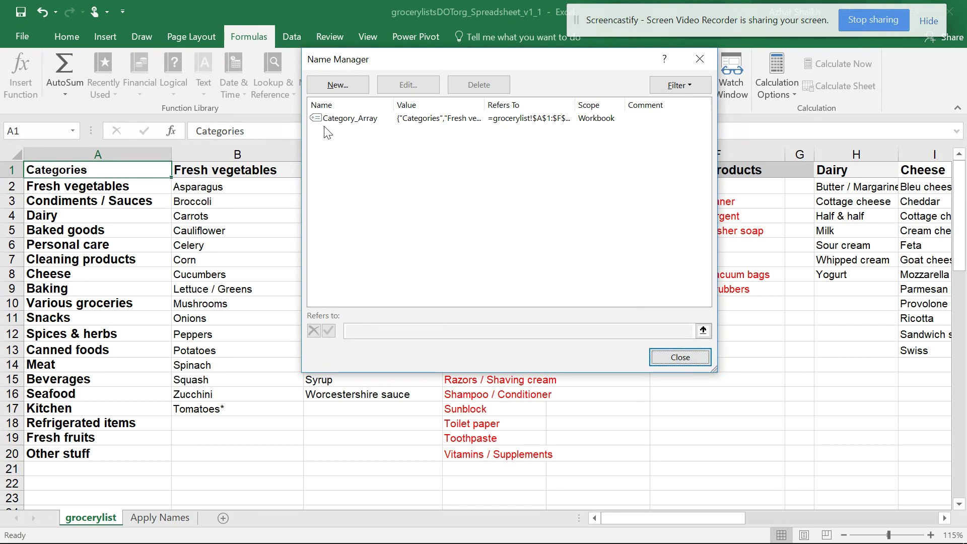
pyautogui.click(693, 356)
# Step: Select the Category_Array range A1:F20 and create names for its columns from the top row only, leaving out the left column
pyautogui.press('Down')
pyautogui.press('Down')
pyautogui.press('Down')
pyautogui.click(73, 130)
pyautogui.click(56, 145)
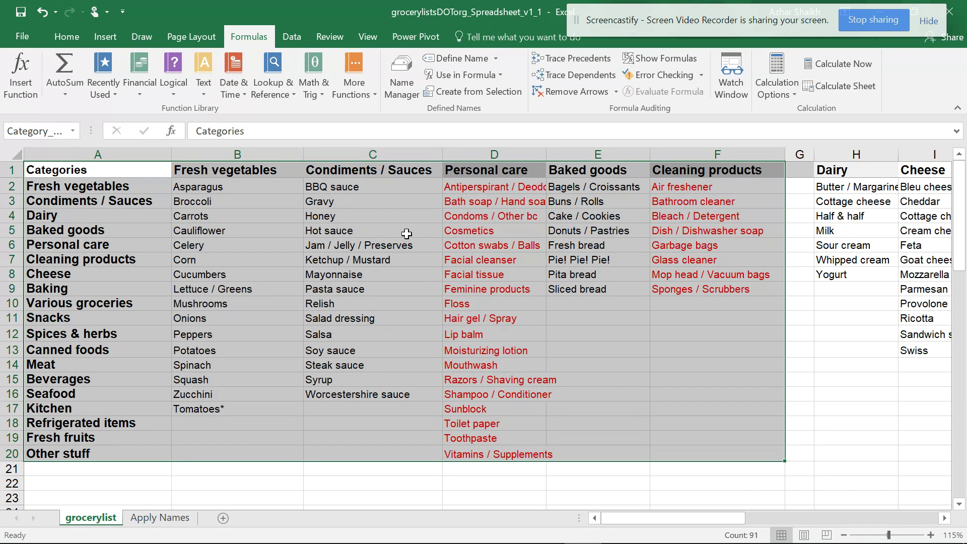
pyautogui.click(495, 95)
pyautogui.click(443, 206)
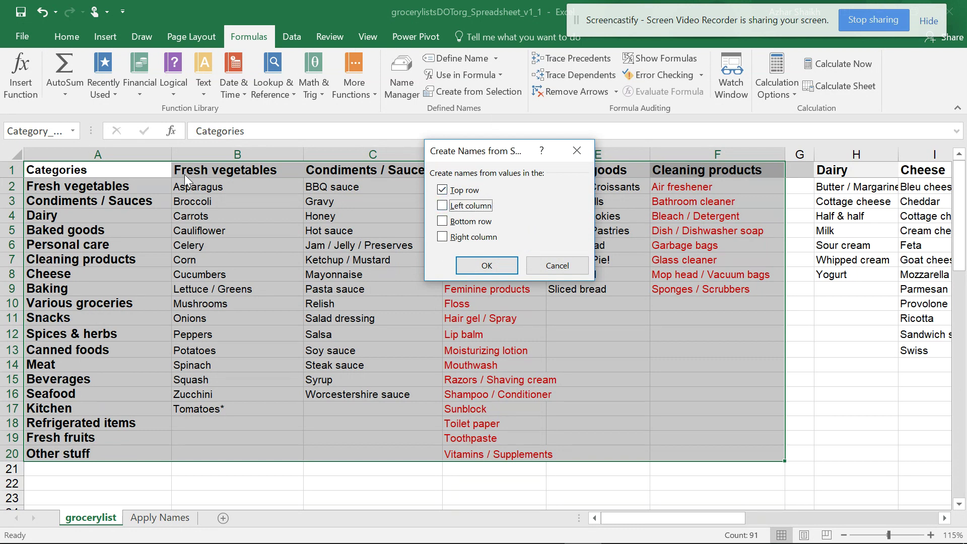
pyautogui.click(486, 267)
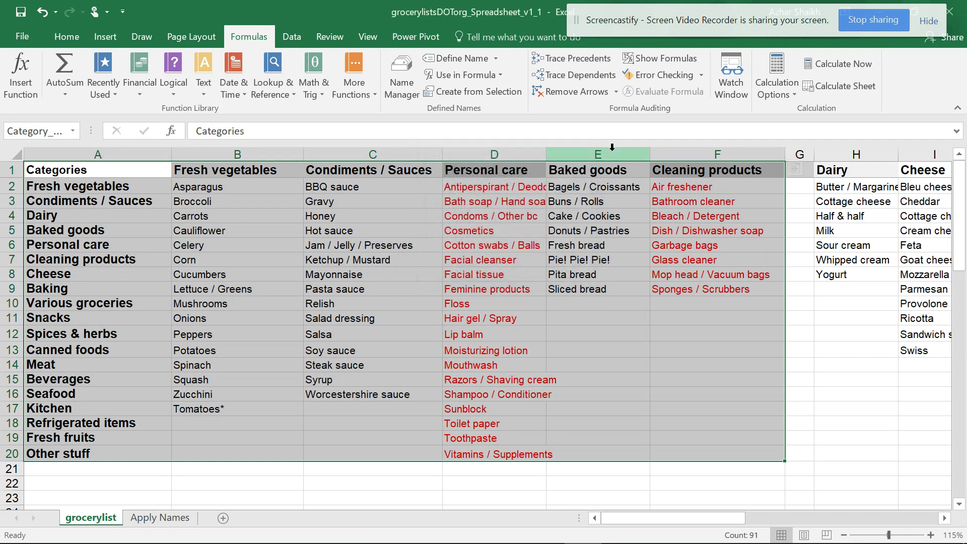
# Step: Review the names created from the column headers and the Category_Array reference in the Name Manager
pyautogui.click(391, 83)
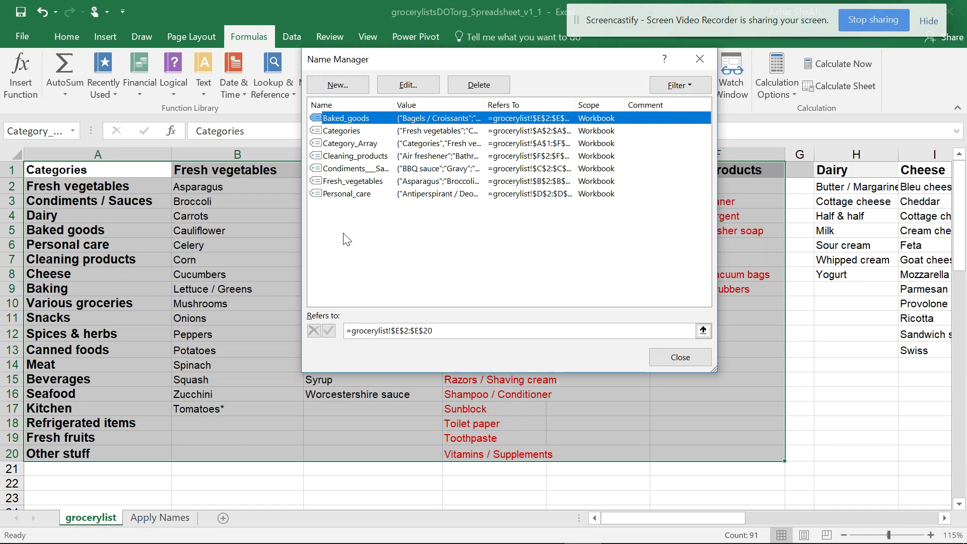
pyautogui.click(360, 145)
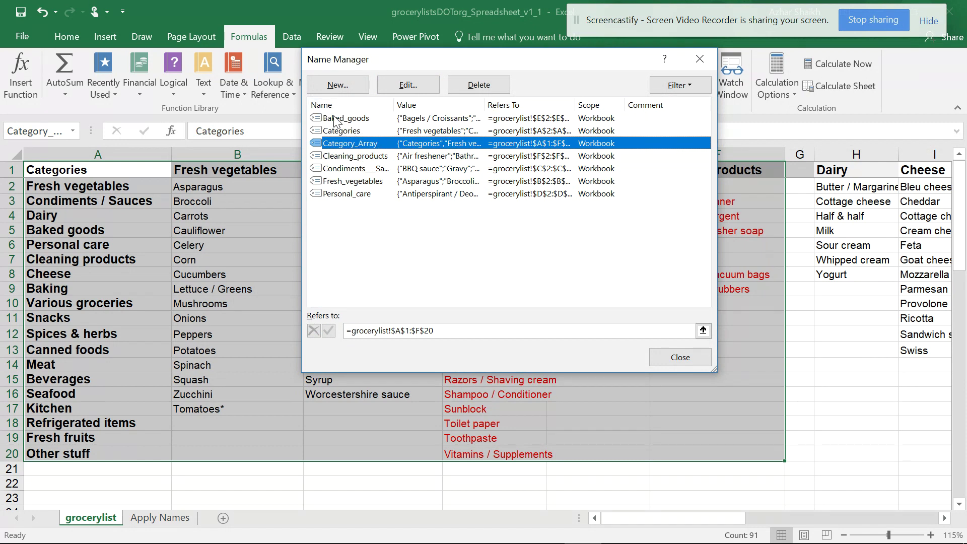
pyautogui.click(680, 357)
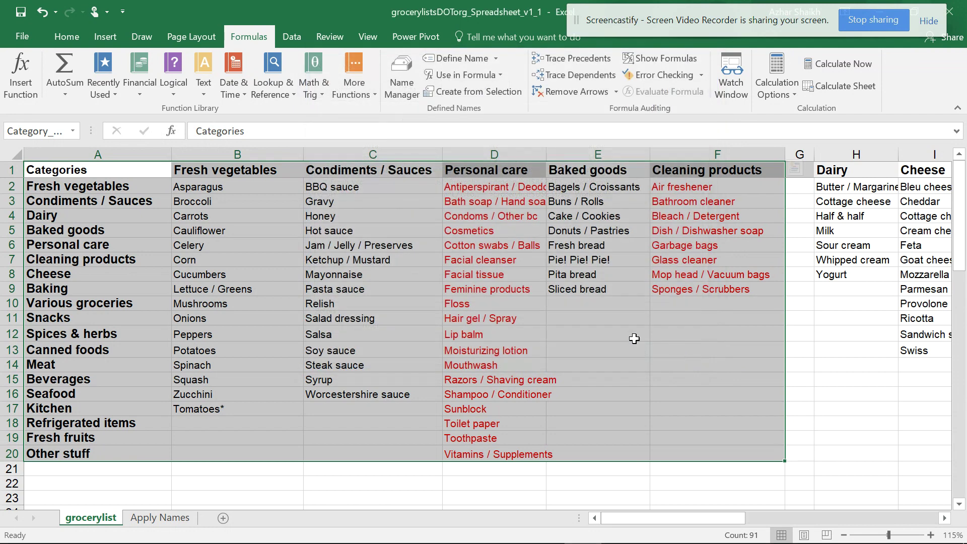
# Step: Copy A1:F5 of the grocery list and paste it transposed at B2 of a new sheet
pyautogui.moveTo(151, 165); pyautogui.dragTo(656, 228)
pyautogui.hotkey('ctrl', 'c')
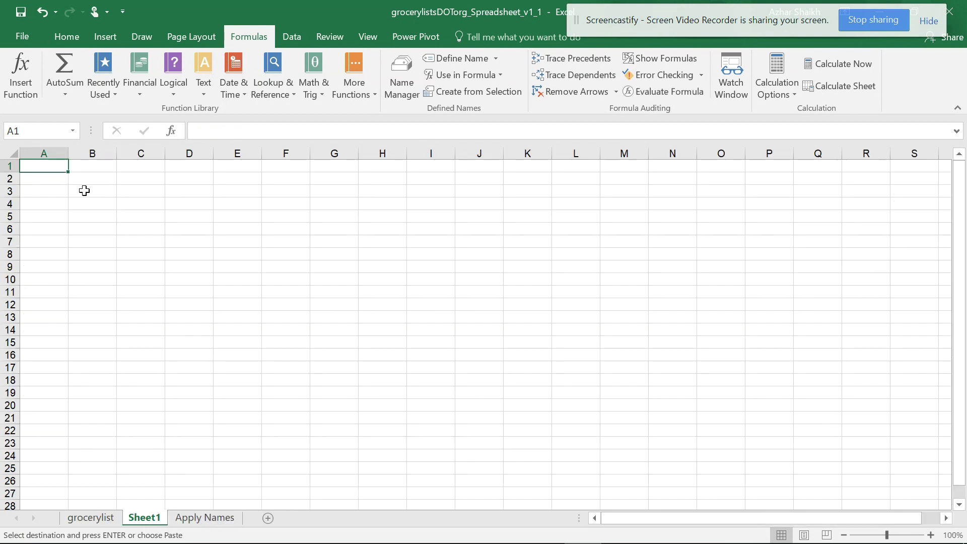
pyautogui.rightClick(77, 181)
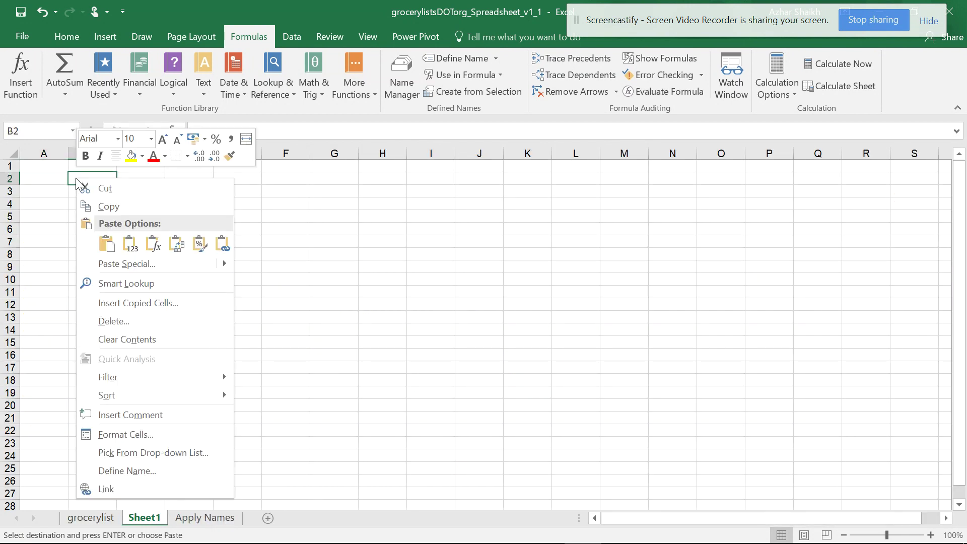
pyautogui.click(177, 246)
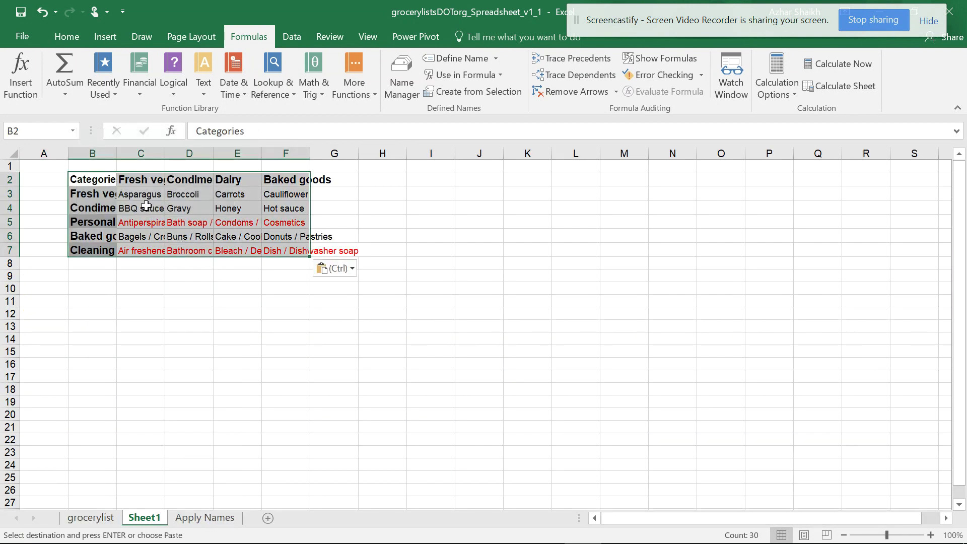
# Step: Fit the widths of columns B, D and E to their contents and create names for B2:F7 from the left column only
pyautogui.doubleClick(113, 160)
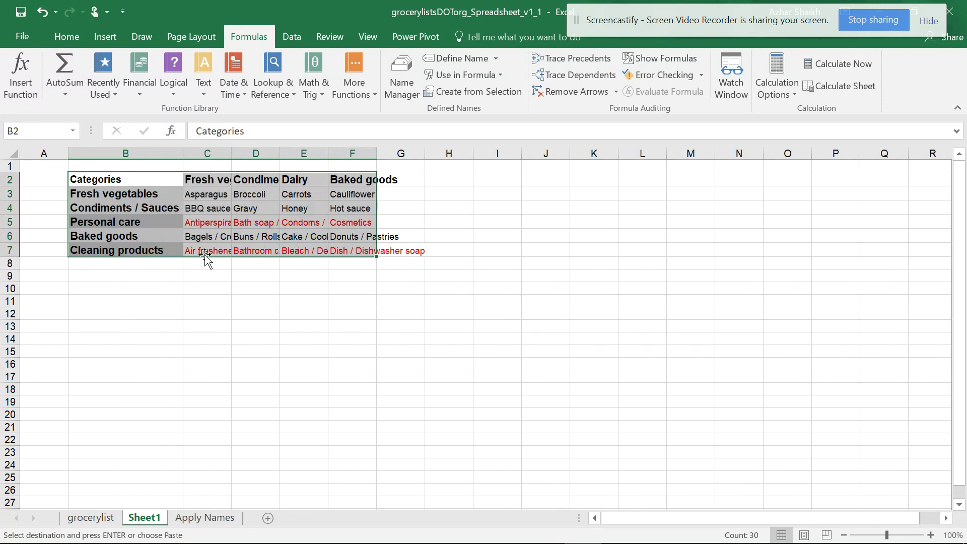
pyautogui.doubleClick(280, 153)
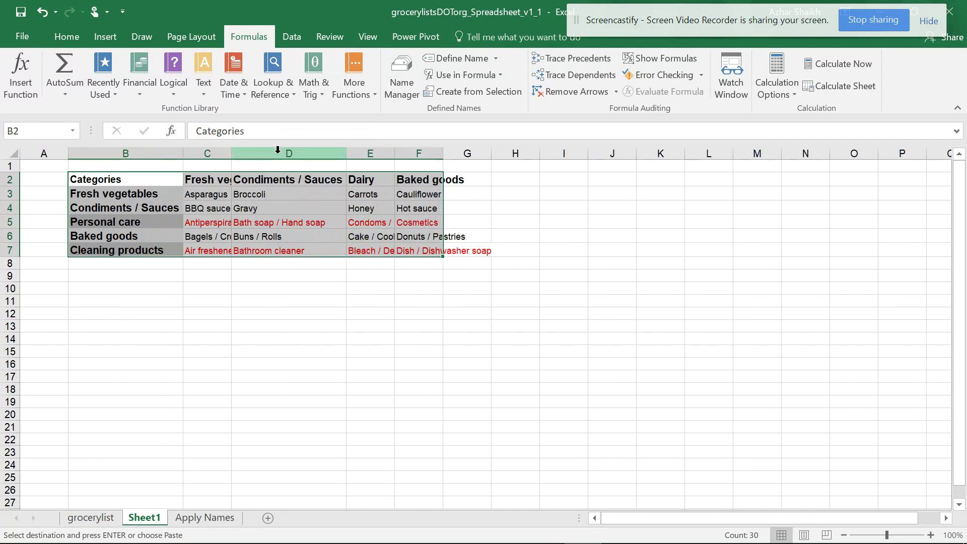
pyautogui.doubleClick(394, 154)
pyautogui.moveTo(232, 157); pyautogui.dragTo(232, 157)
pyautogui.moveTo(230, 151); pyautogui.dragTo(231, 151)
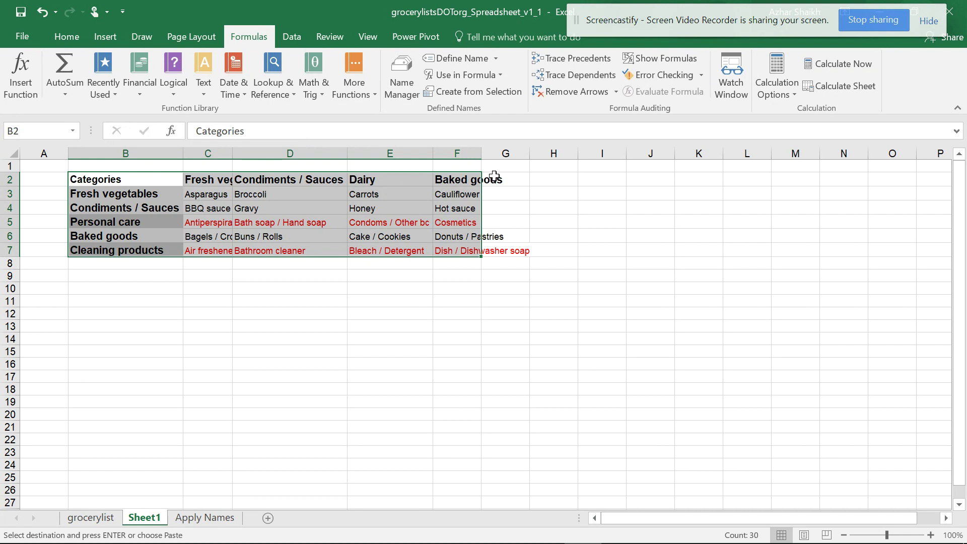
pyautogui.click(479, 95)
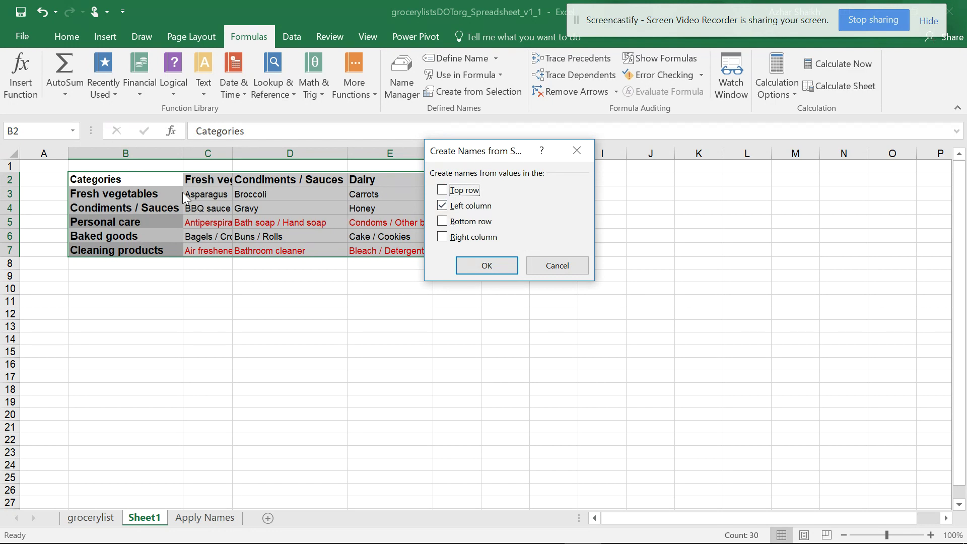
pyautogui.click(486, 266)
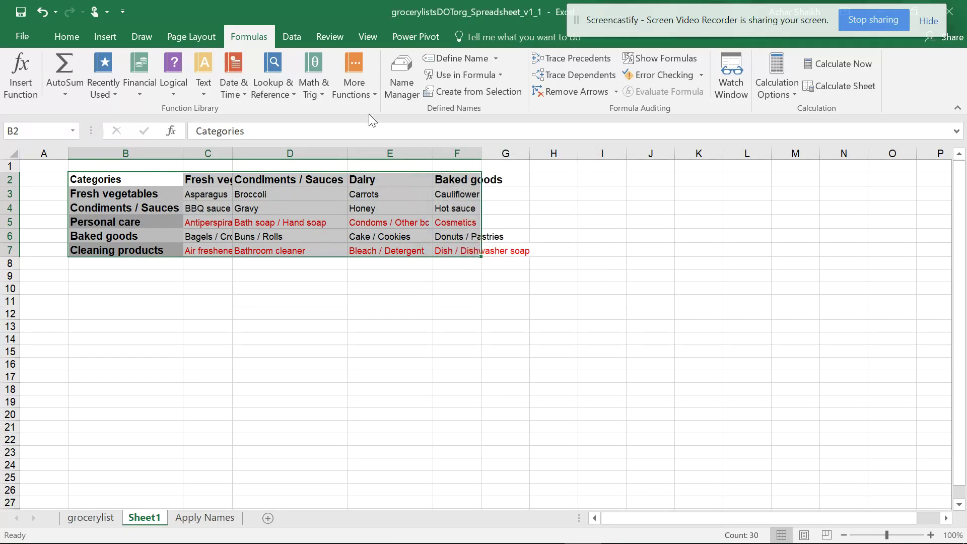
# Step: Compare the scopes and references of the duplicate Baked_goods and Categories entries in the Name Manager
pyautogui.click(402, 78)
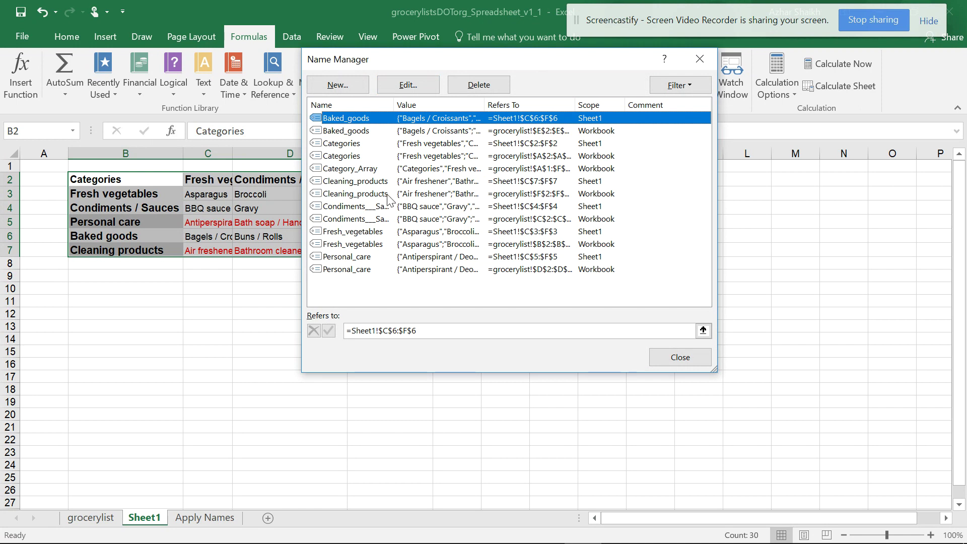
pyautogui.click(342, 132)
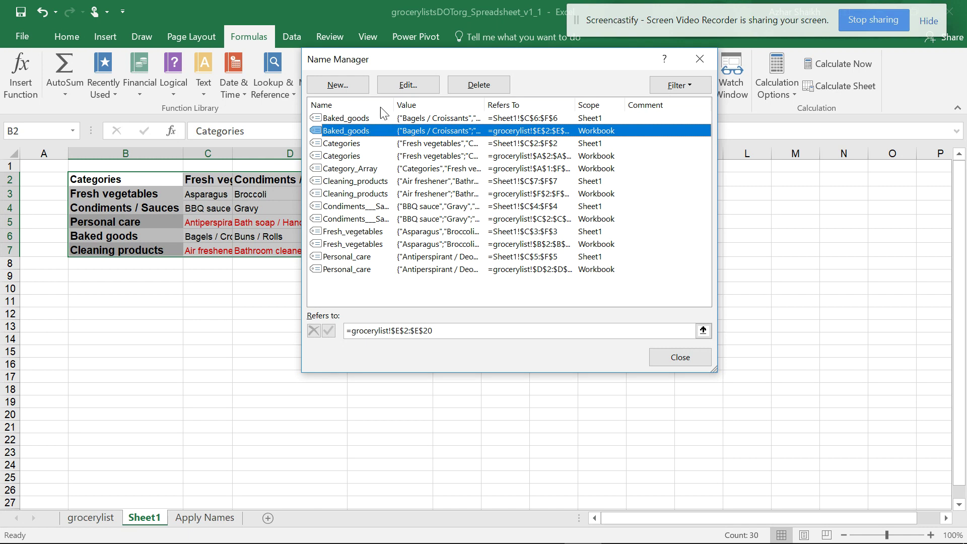
pyautogui.click(354, 145)
pyautogui.click(356, 157)
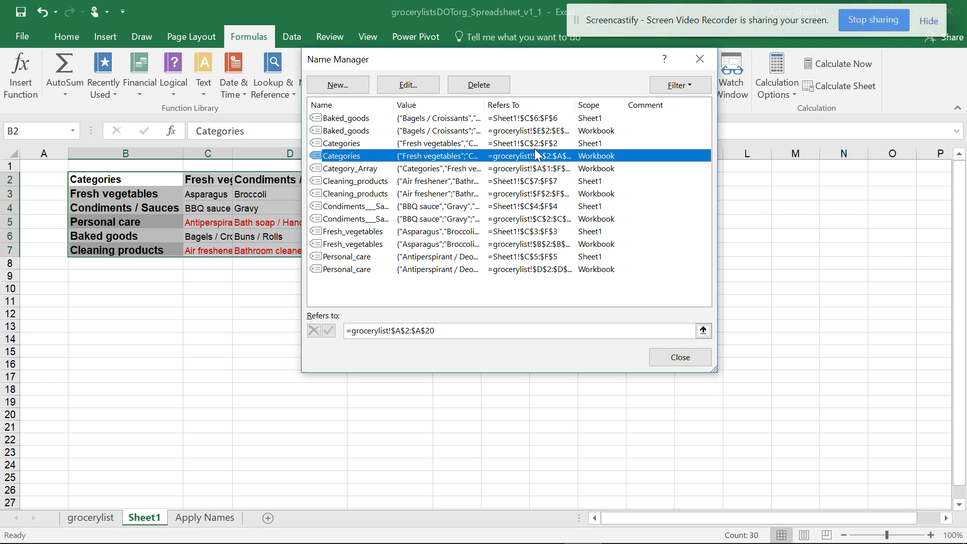
pyautogui.click(606, 132)
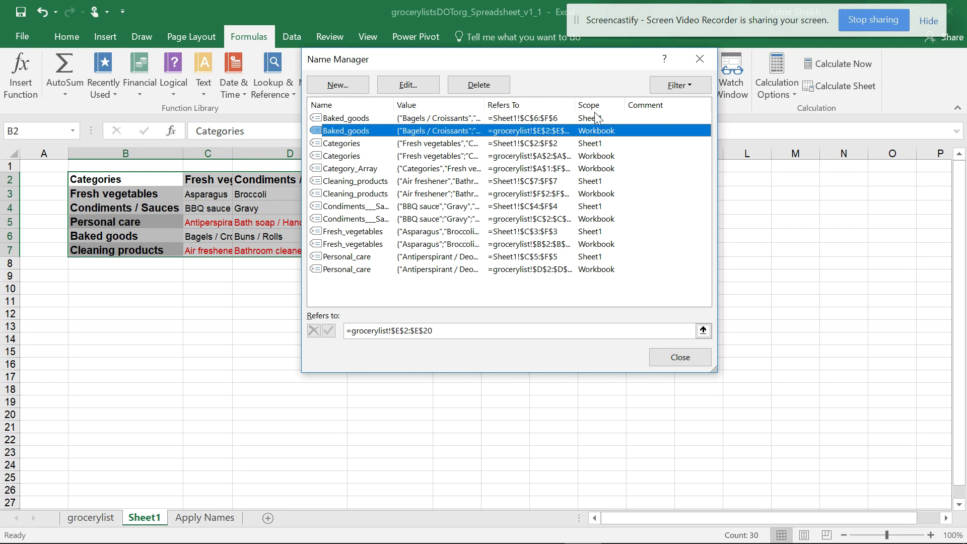
# Step: Filter the names by worksheet scope, then by workbook scope, clear the filter and close the Name Manager
pyautogui.click(706, 84)
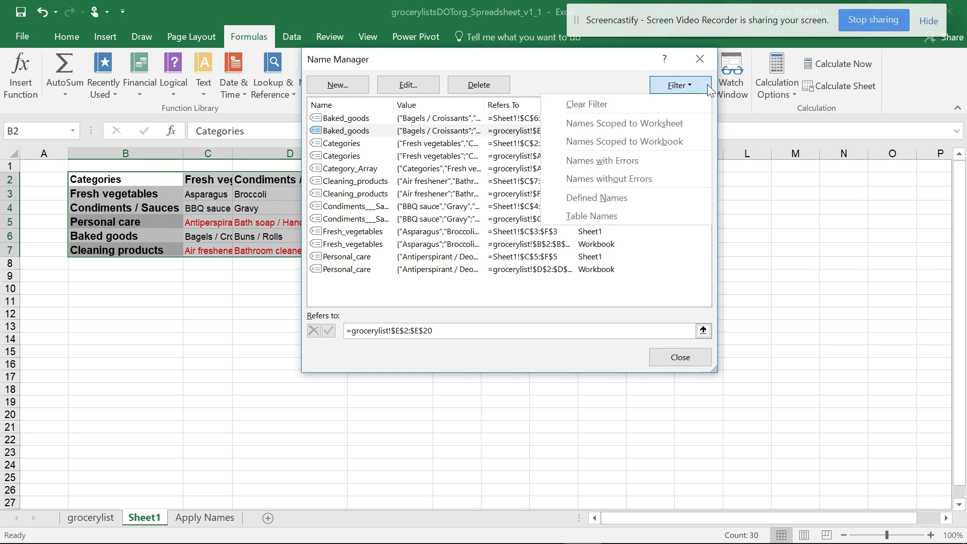
pyautogui.click(633, 123)
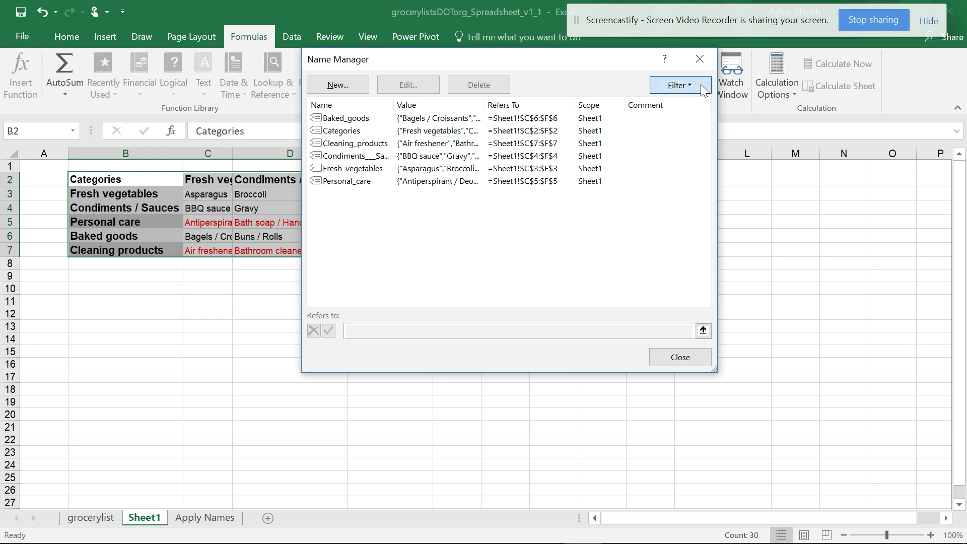
pyautogui.click(700, 83)
pyautogui.click(633, 141)
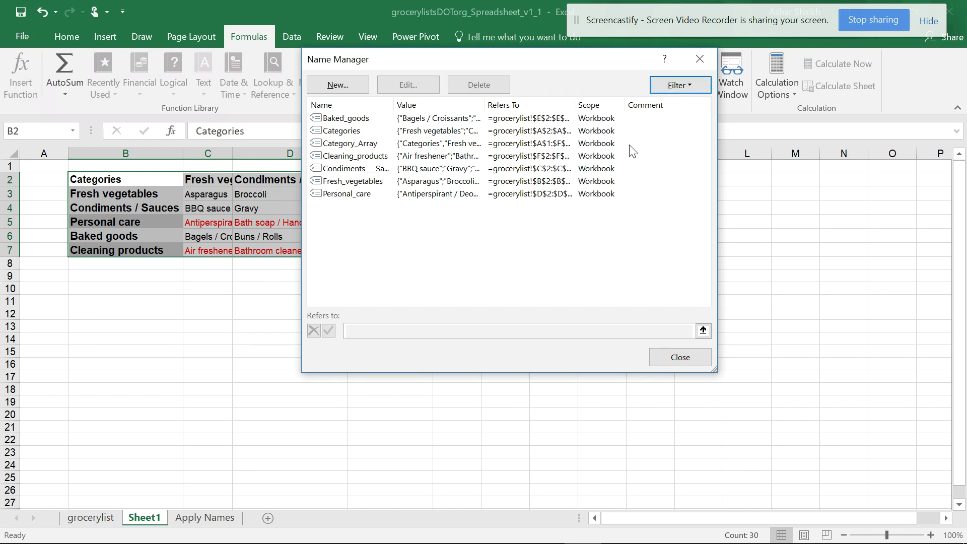
pyautogui.click(684, 84)
pyautogui.click(594, 101)
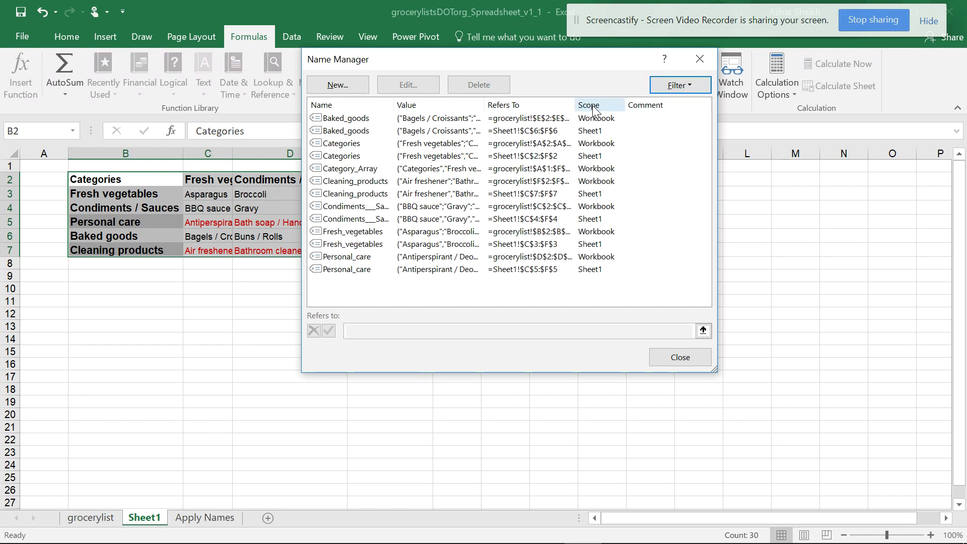
pyautogui.click(659, 358)
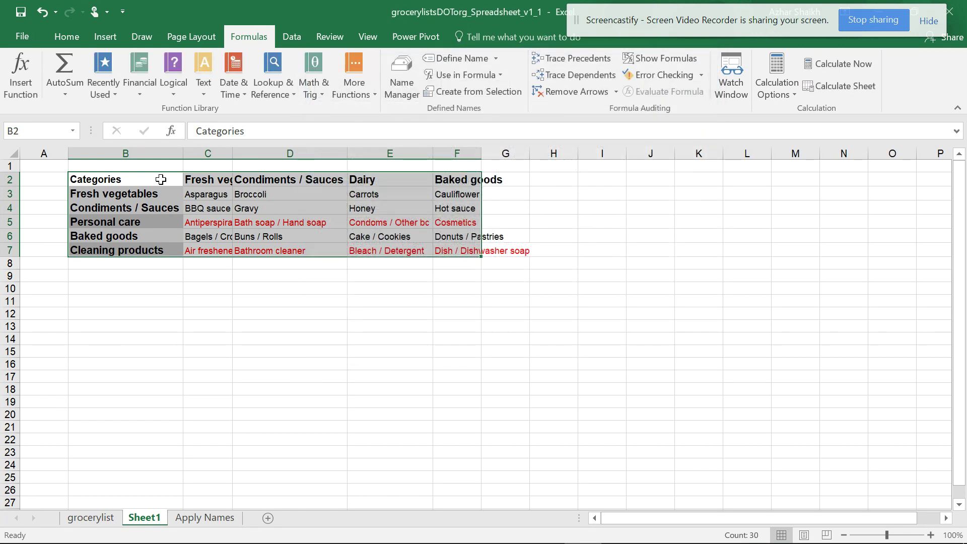
# Step: Copy the table B2:F7 on Sheet1 and paste it transposed at B10
pyautogui.moveTo(138, 180); pyautogui.dragTo(469, 253)
pyautogui.hotkey('ctrl', 'c')
pyautogui.click(151, 287)
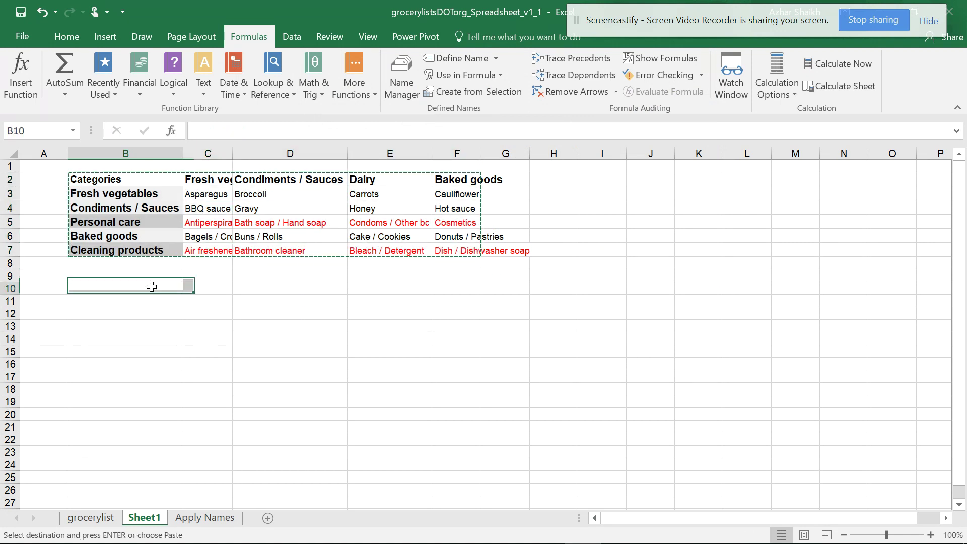
pyautogui.rightClick(151, 287)
pyautogui.click(252, 287)
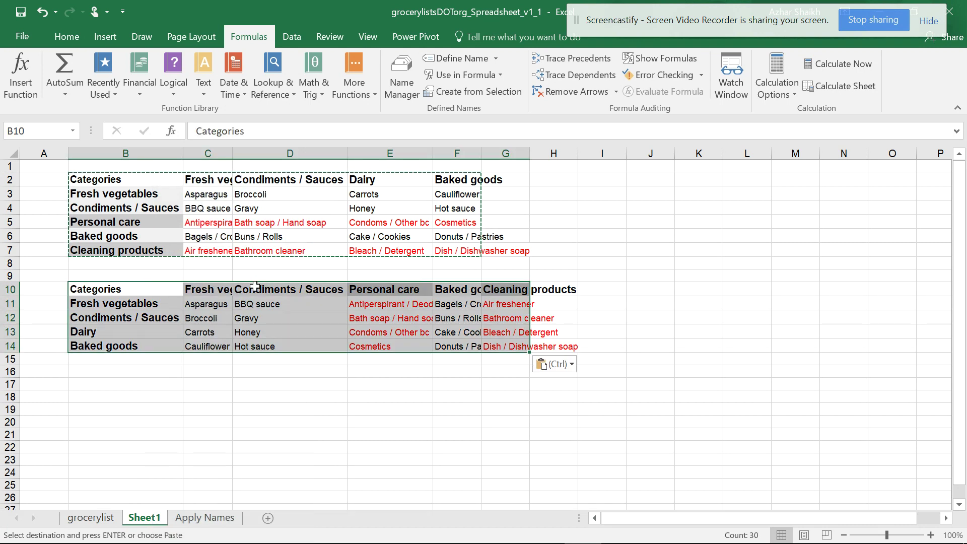
# Step: Create names for B10:G14 from the top row only, leaving out the left column and replacing all existing definitions on Sheet1
pyautogui.click(455, 91)
pyautogui.click(443, 206)
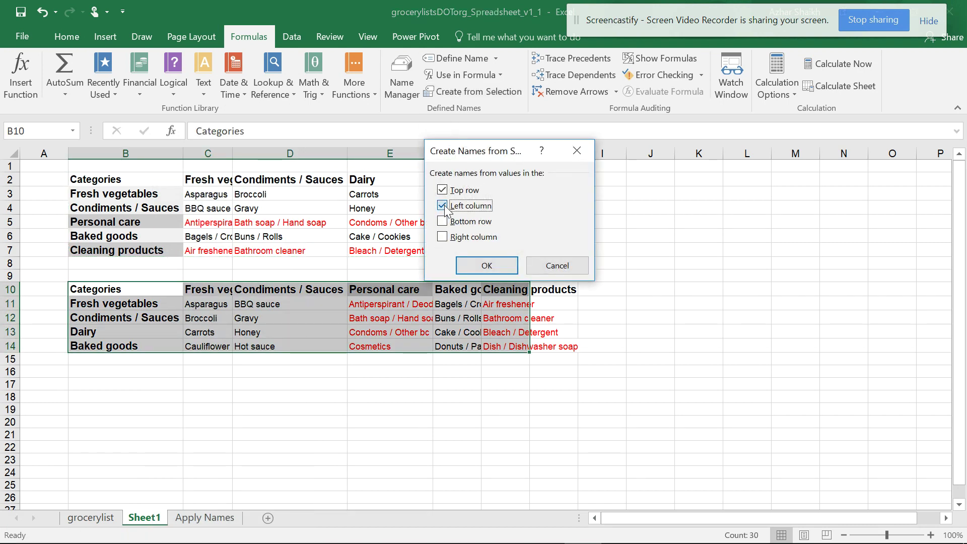
pyautogui.click(486, 267)
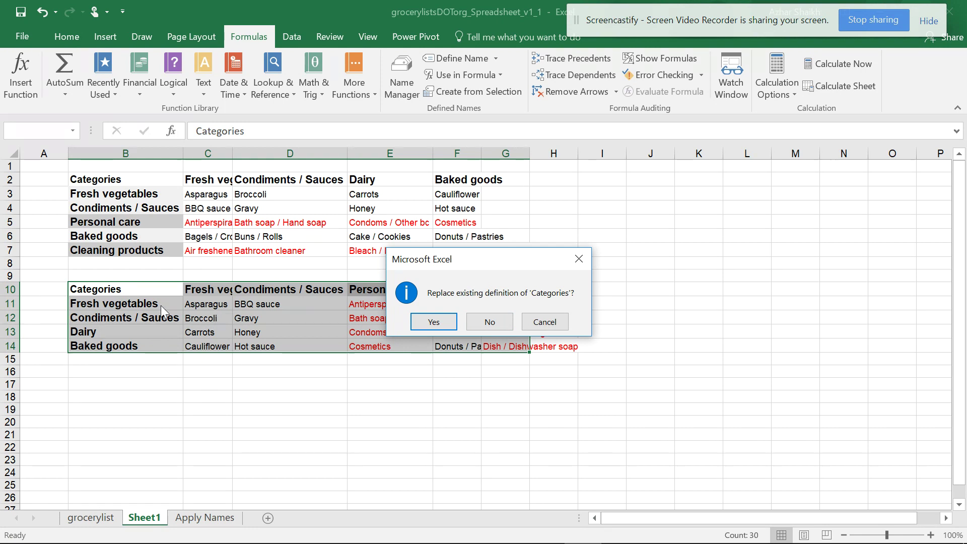
pyautogui.click(434, 323)
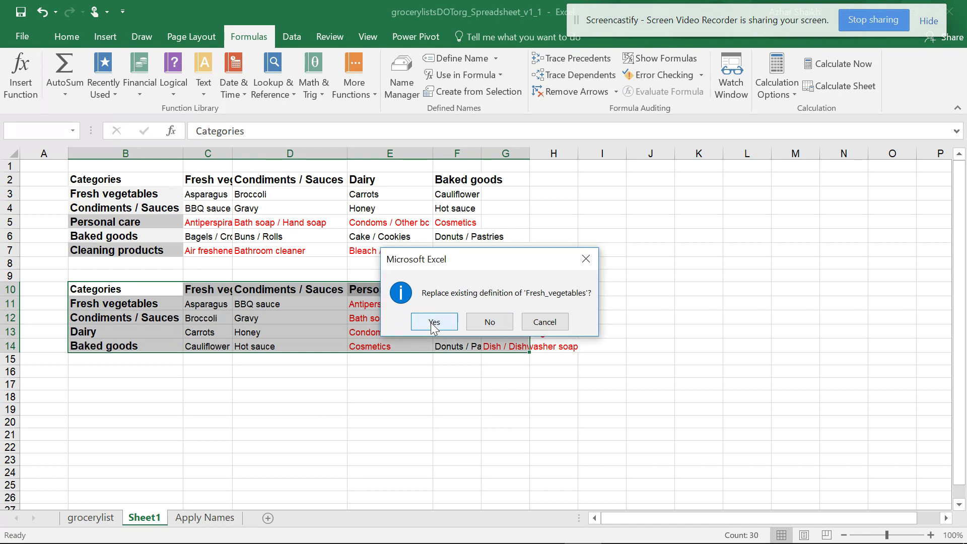
pyautogui.click(433, 322)
pyautogui.click(433, 323)
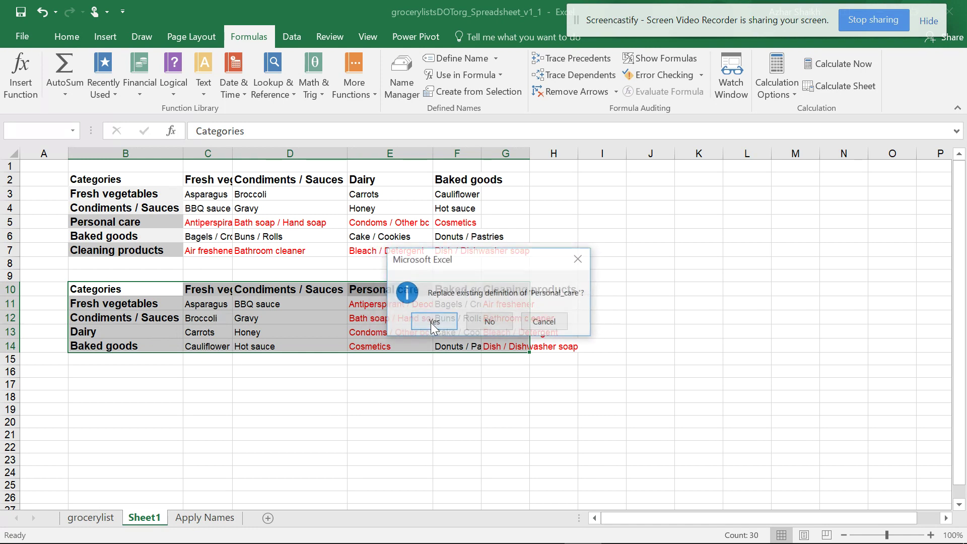
pyautogui.click(433, 322)
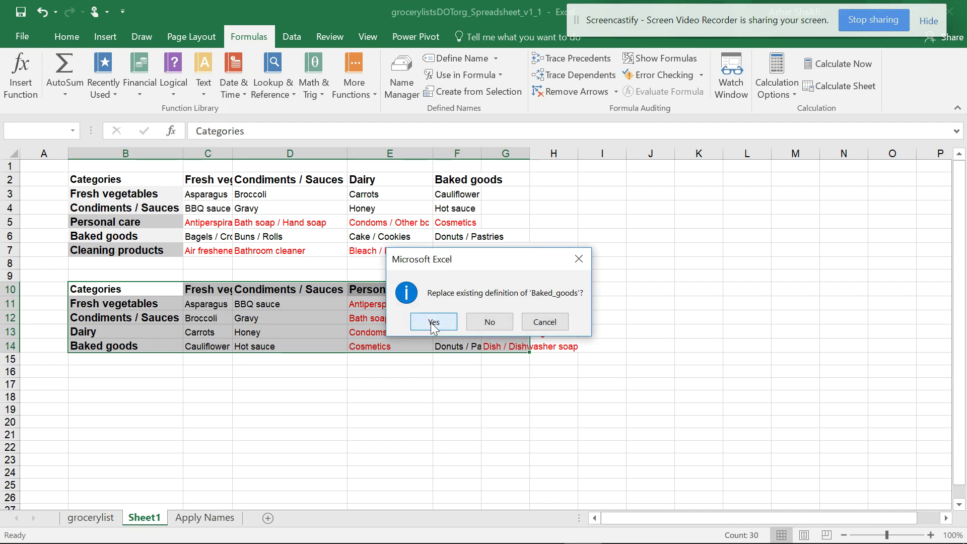
pyautogui.click(433, 322)
pyautogui.click(432, 323)
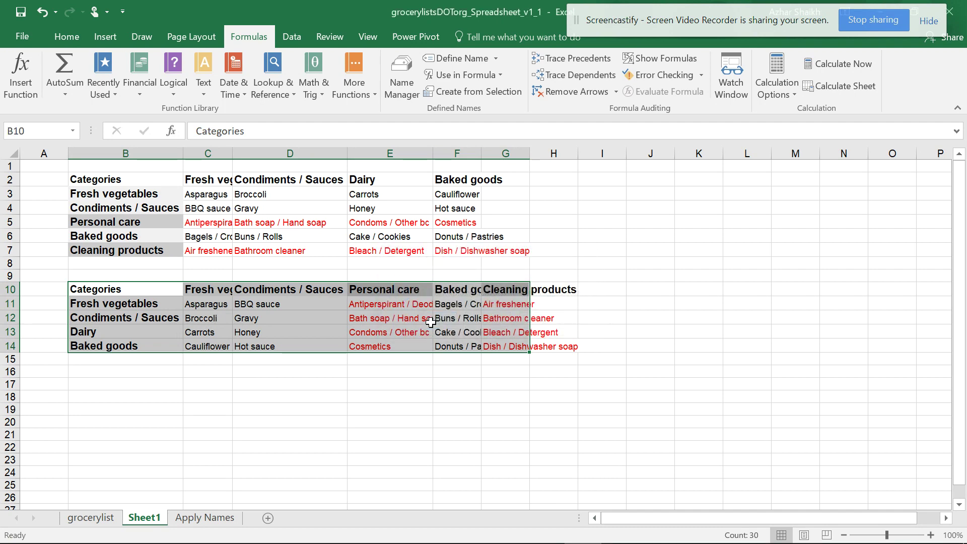
# Step: Review the references and scopes of the replaced Sheet1 names in the Name Manager and close it
pyautogui.click(402, 81)
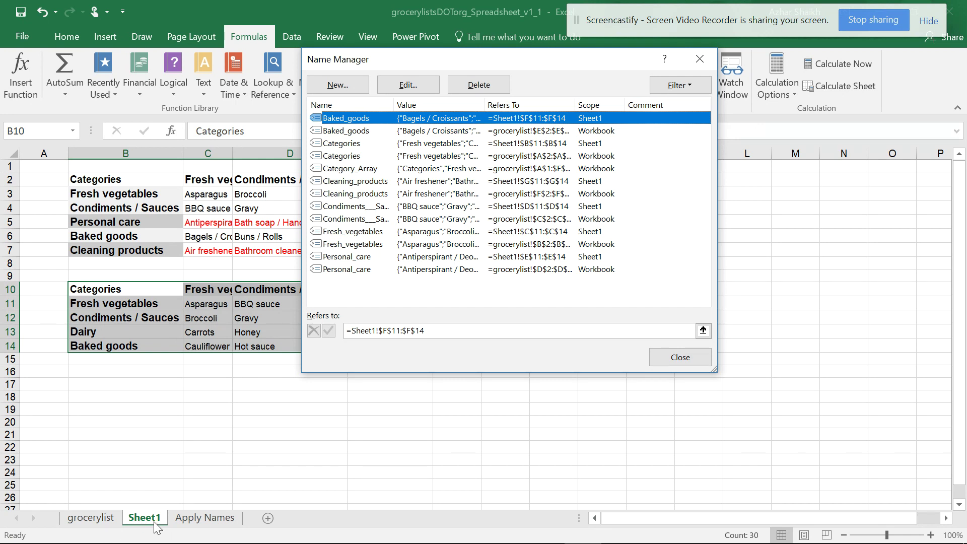
pyautogui.click(684, 360)
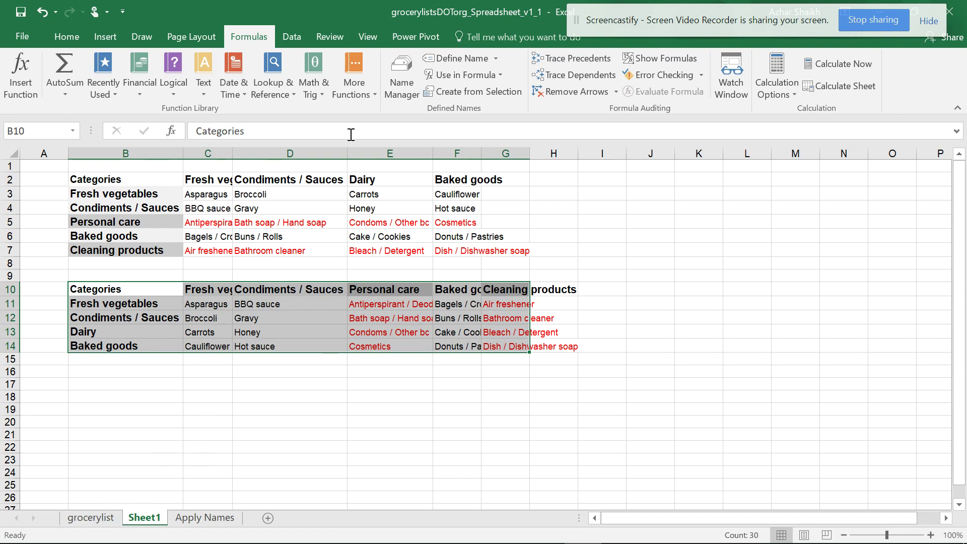
pyautogui.click(403, 87)
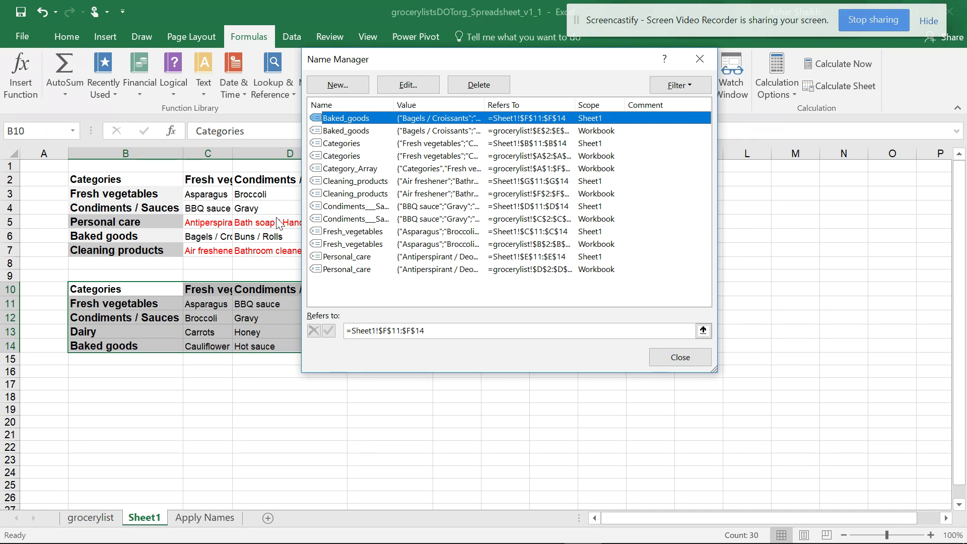
pyautogui.click(680, 357)
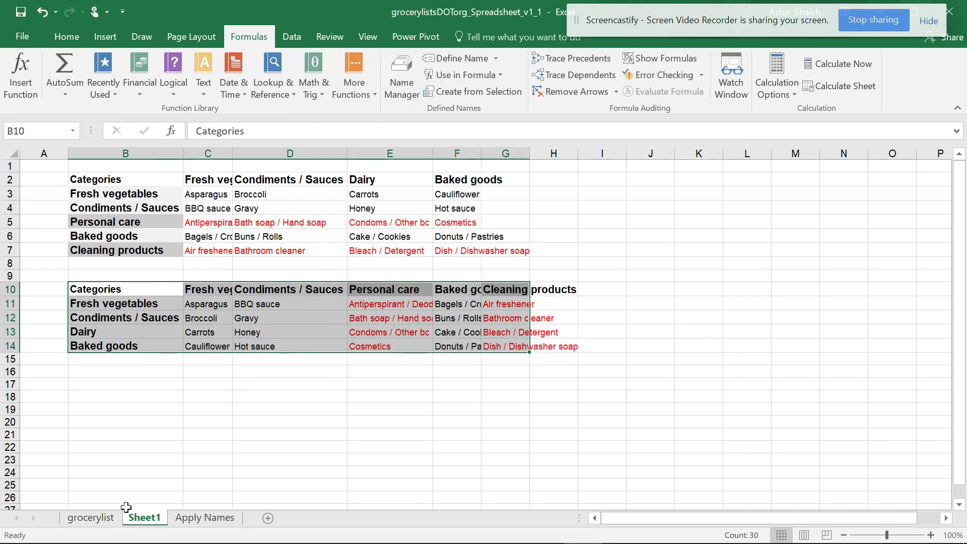
# Step: Switch to the grocerylist sheet and select the Baked goods header in E1
pyautogui.click(111, 520)
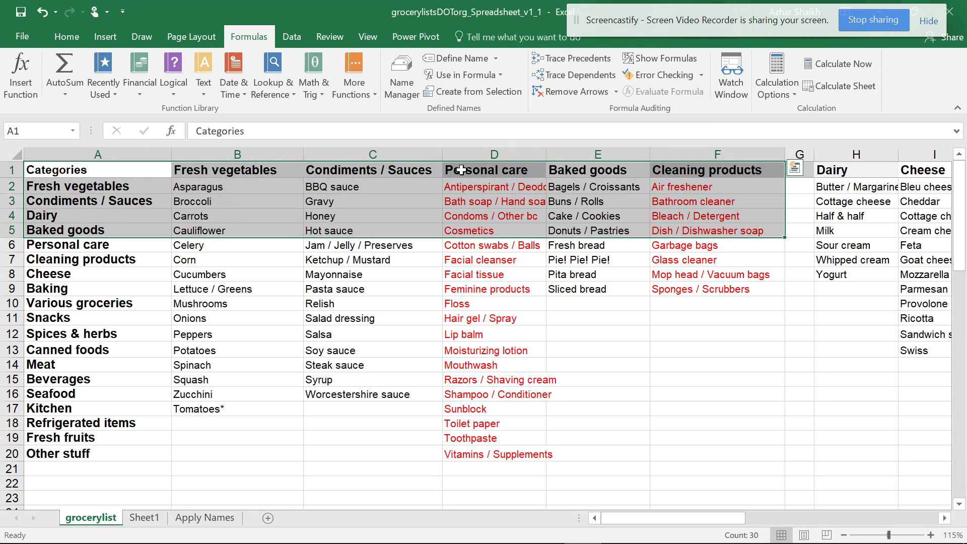
pyautogui.click(594, 173)
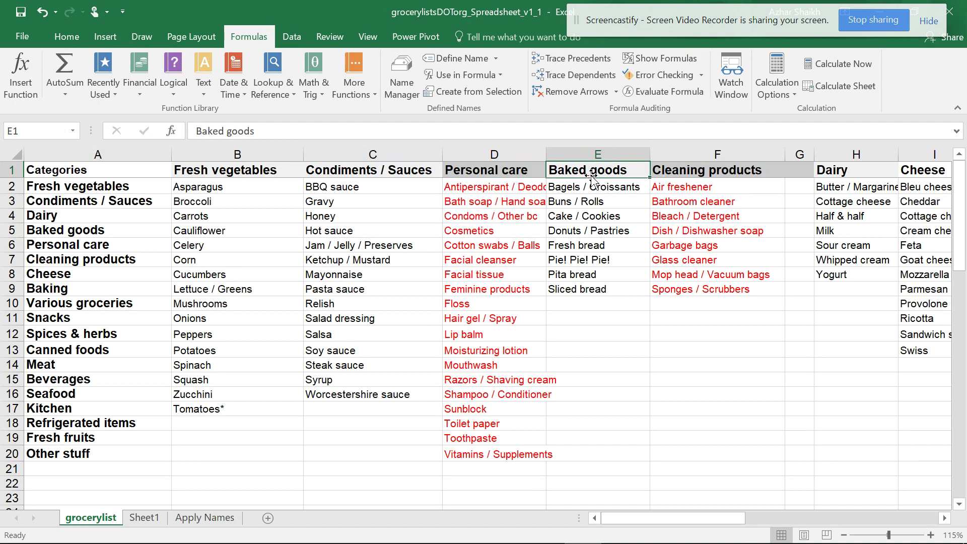
pyautogui.rightClick(585, 172)
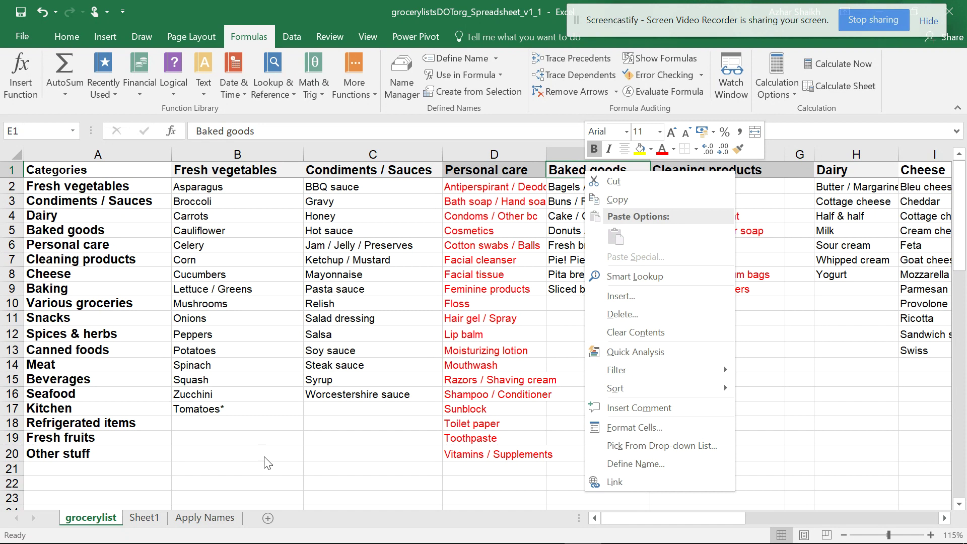
pyautogui.press('Escape')
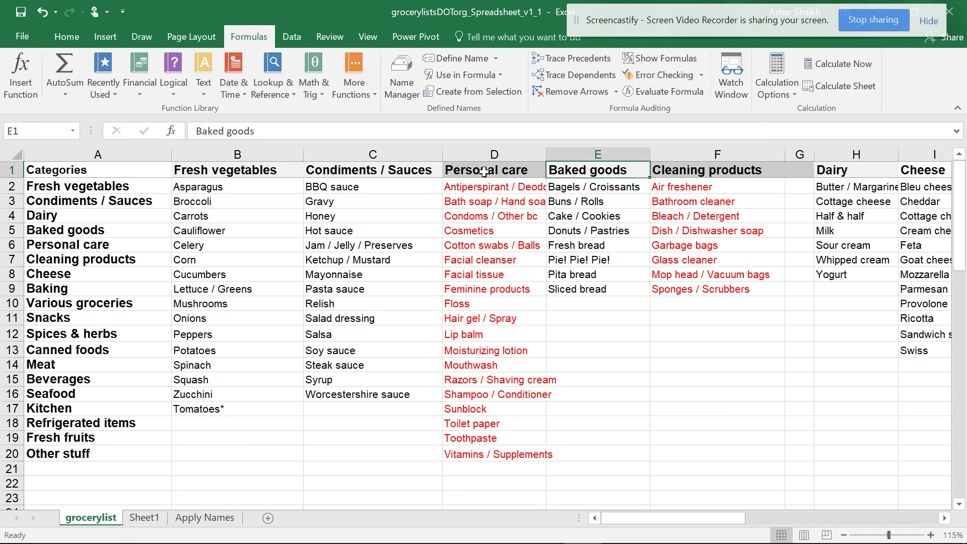
# Step: Copy the name text Baked_goods from its Sheet1-scoped definition in the Name Manager and paste it into B21 of grocerylist
pyautogui.click(407, 96)
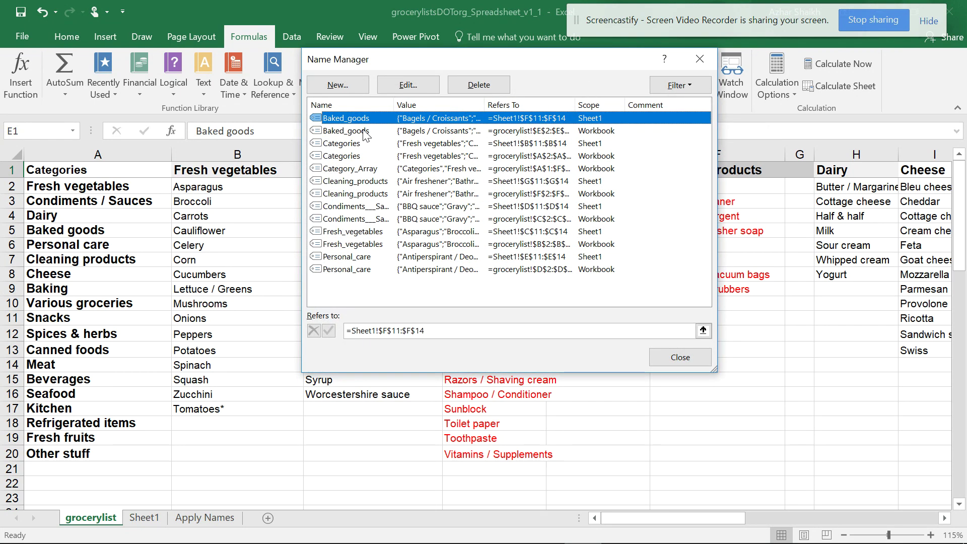
pyautogui.click(407, 84)
pyautogui.hotkey('ctrl', 'c')
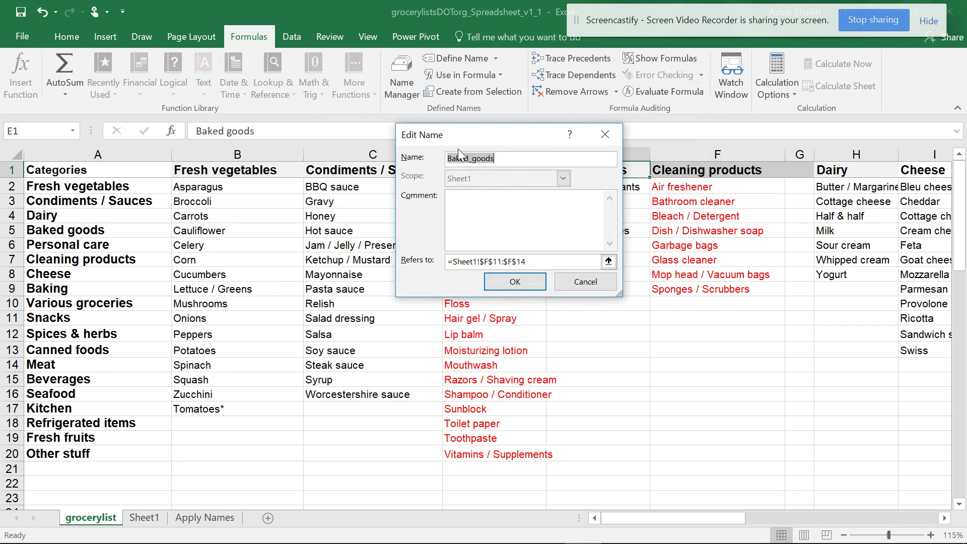
pyautogui.rightClick(469, 160)
pyautogui.click(439, 190)
pyautogui.click(519, 281)
pyautogui.click(661, 354)
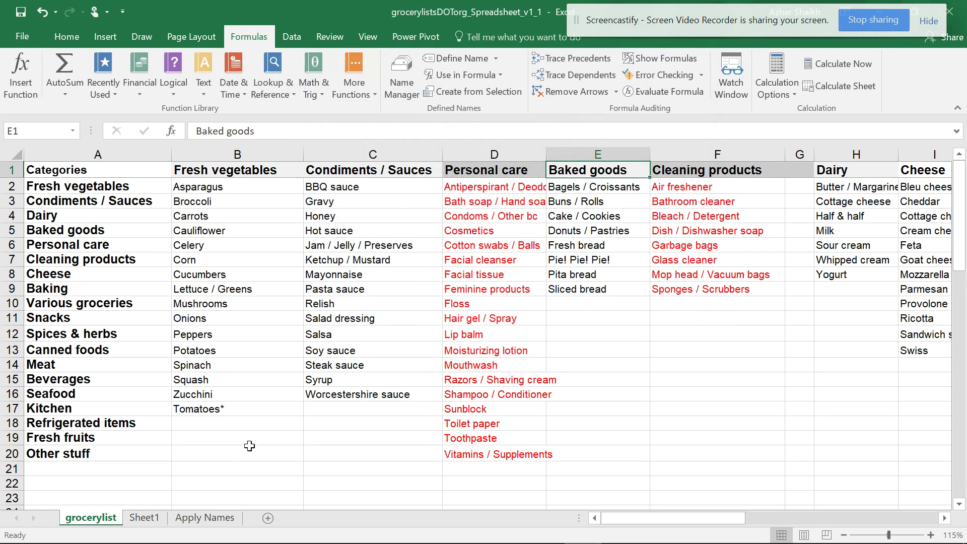
pyautogui.rightClick(240, 468)
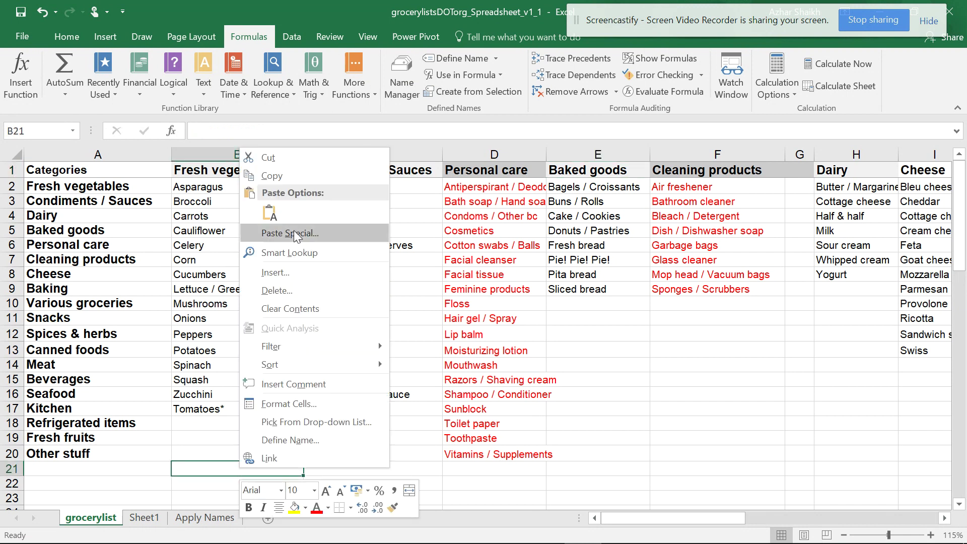
pyautogui.click(270, 214)
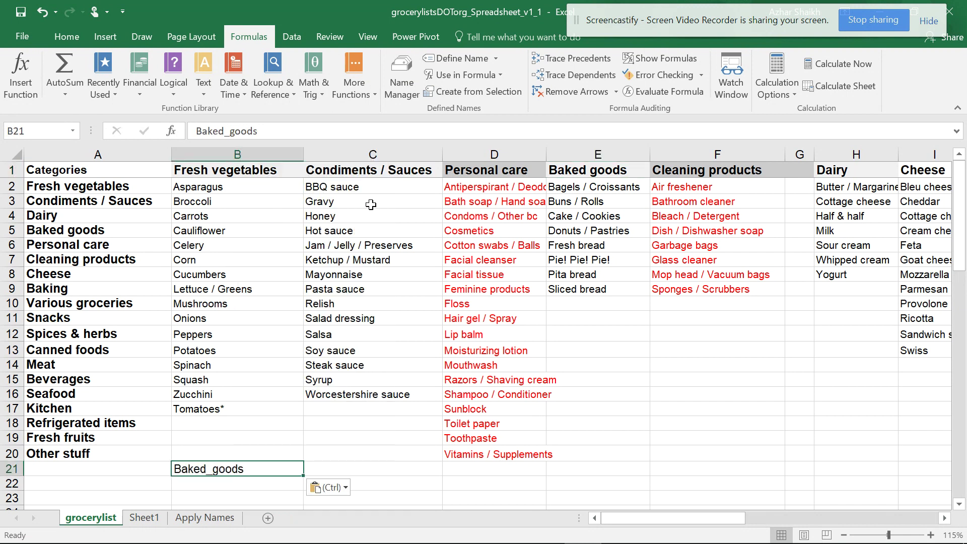
# Step: Copy the name text Fresh_vegetables from its Sheet1-scoped definition in the Name Manager and paste it into B22 of grocerylist
pyautogui.click(418, 100)
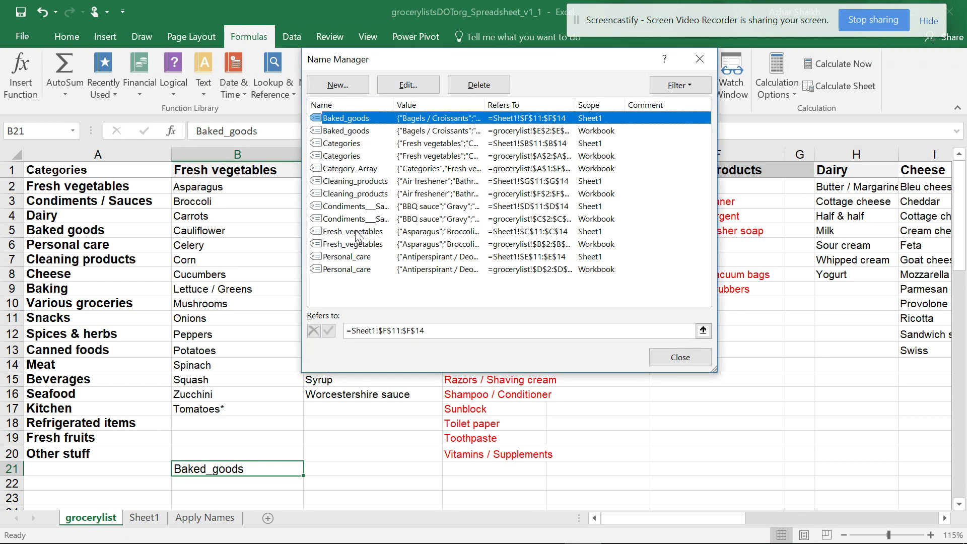
pyautogui.click(356, 232)
pyautogui.click(425, 86)
pyautogui.hotkey('ctrl', 'c')
pyautogui.rightClick(478, 161)
pyautogui.click(461, 189)
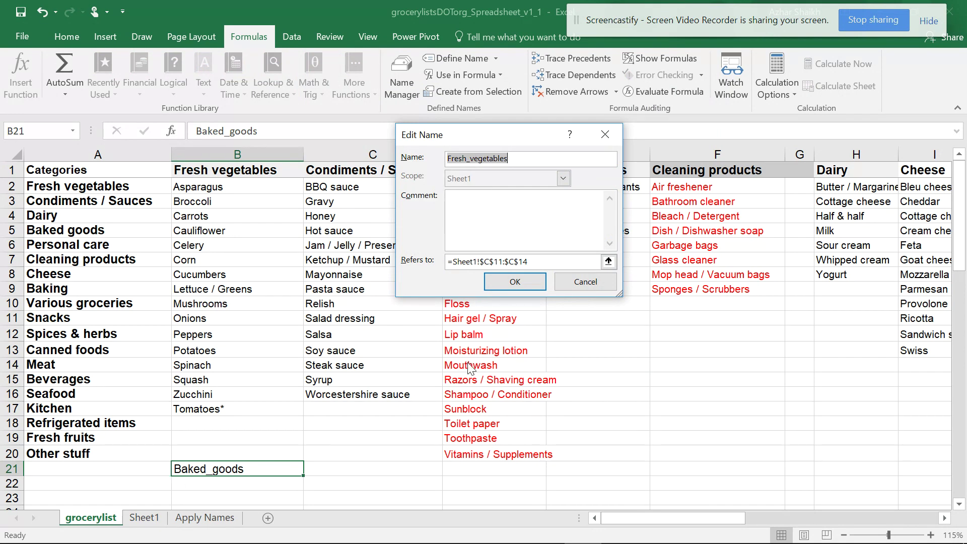
pyautogui.click(519, 277)
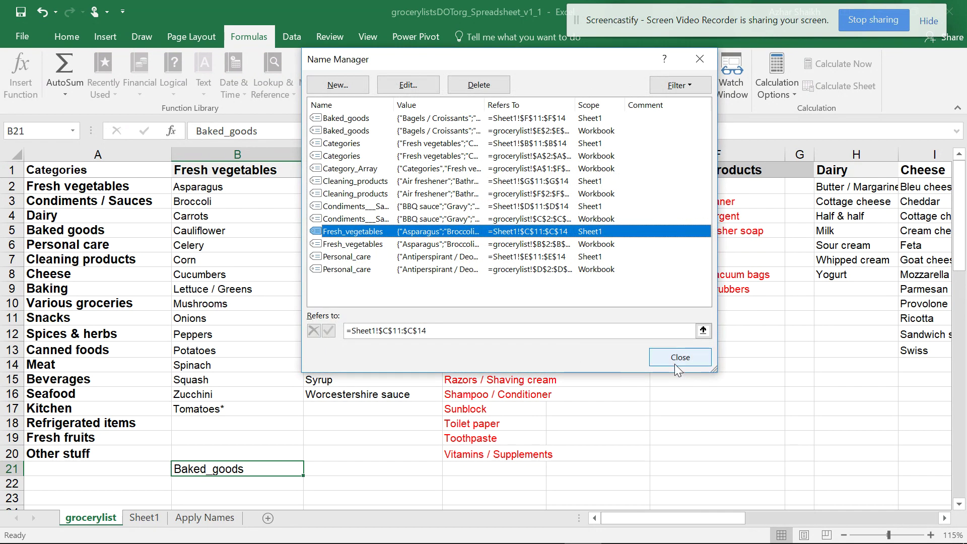
pyautogui.click(679, 358)
pyautogui.rightClick(234, 482)
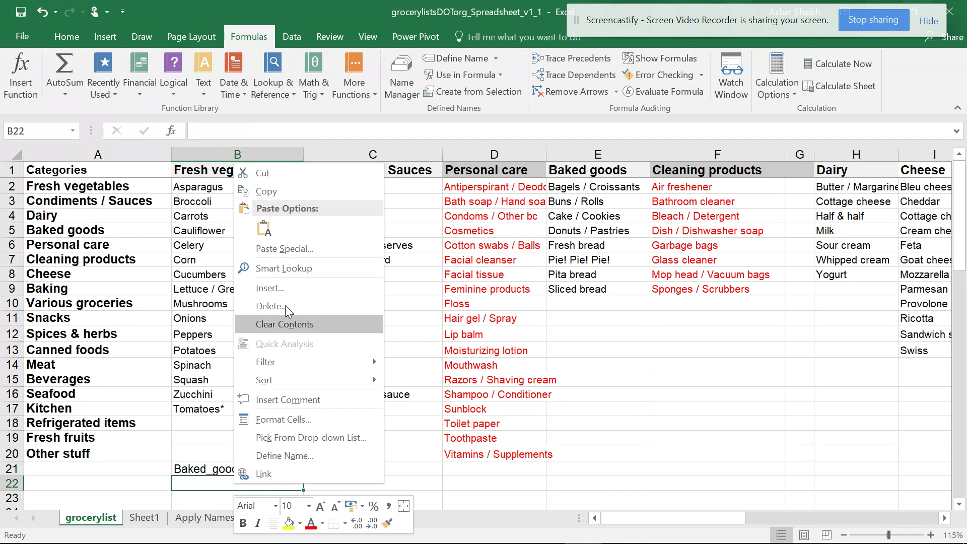
pyautogui.click(287, 235)
# Step: Clear the pasted name texts from B21:B22
pyautogui.scroll(-1, 293, 287)
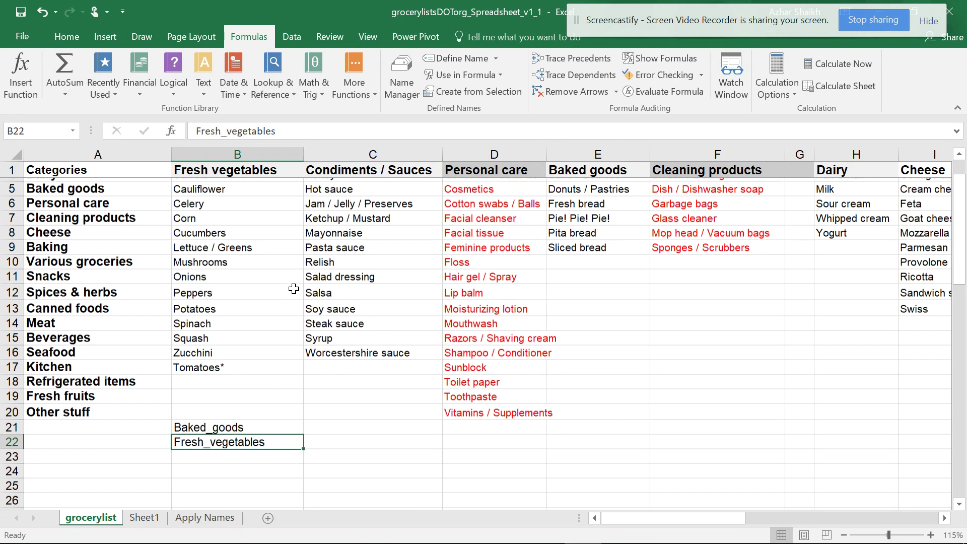
pyautogui.scroll(1, 263, 386)
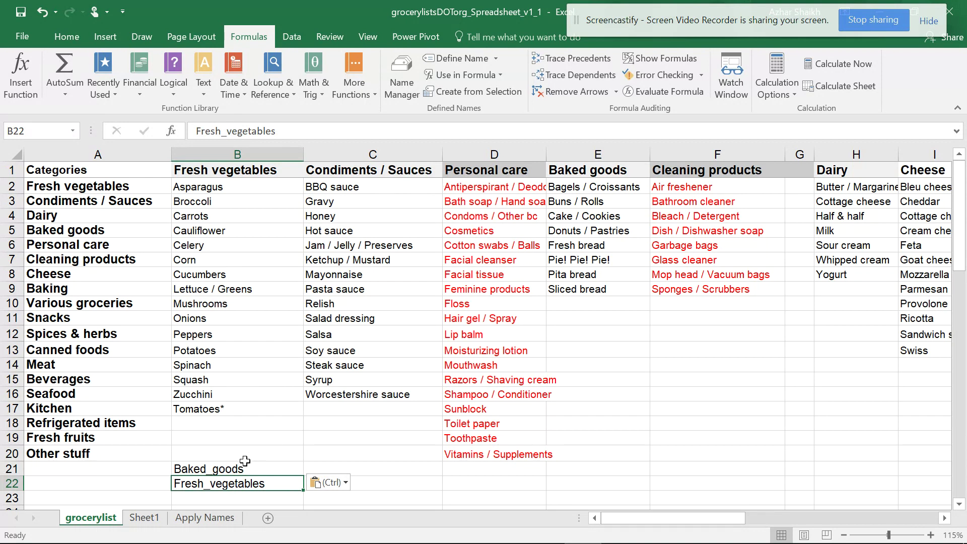
pyautogui.moveTo(245, 466); pyautogui.dragTo(246, 484)
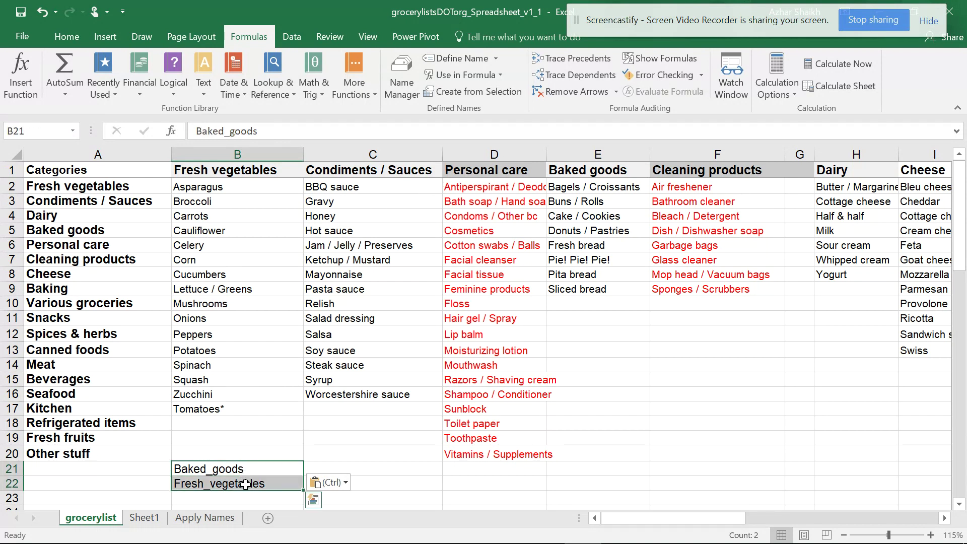
pyautogui.press('Delete')
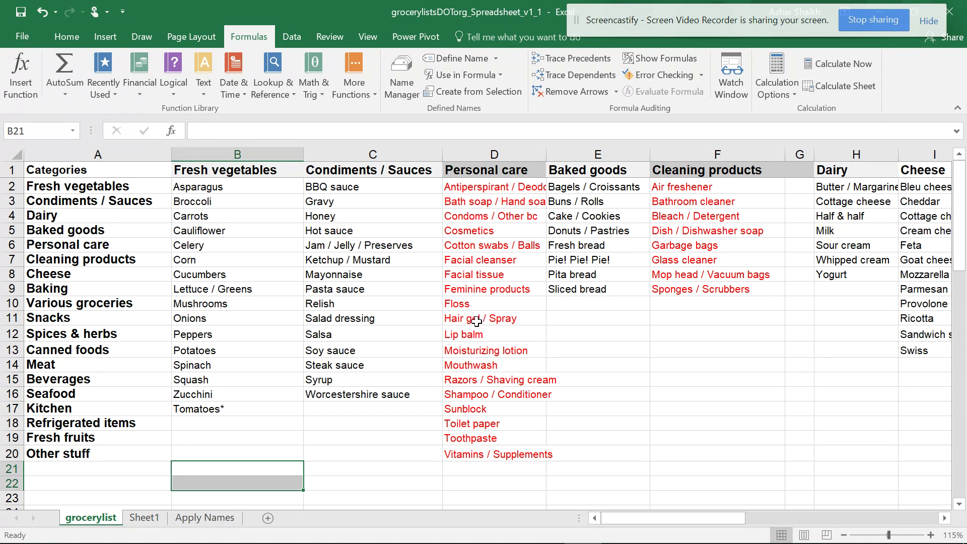
# Step: Insert the defined name Baked_goods into F12 with Paste Names and leave it there as plain text without the equals sign
pyautogui.click(498, 73)
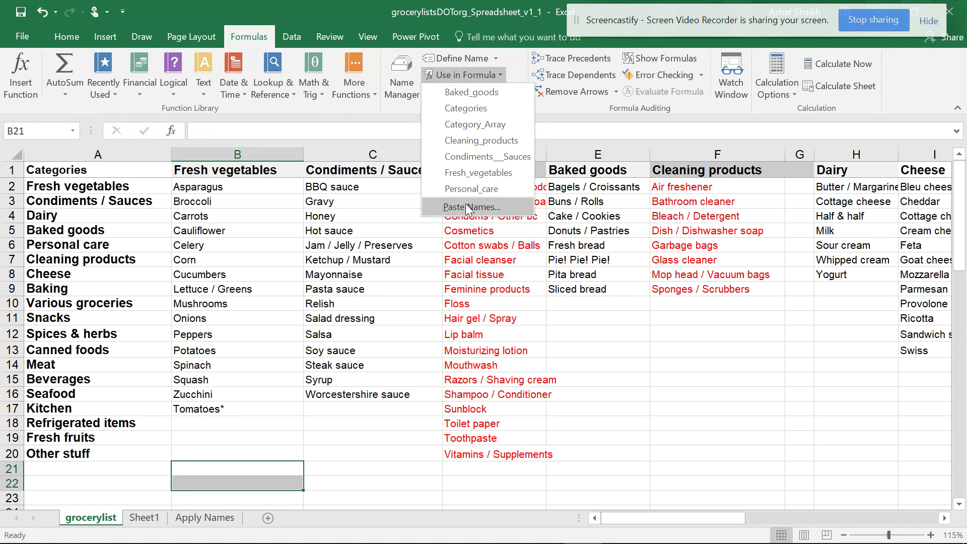
pyautogui.click(659, 358)
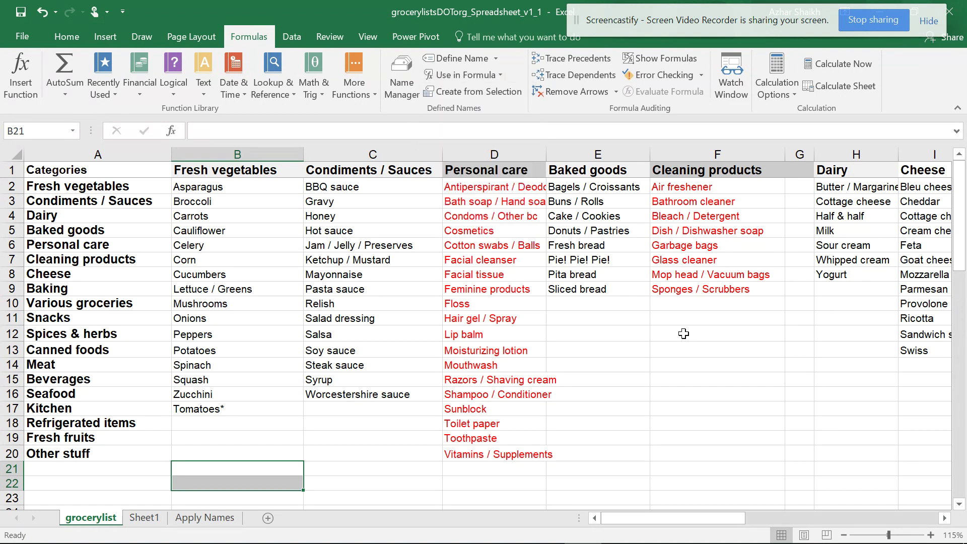
pyautogui.click(682, 334)
pyautogui.click(499, 74)
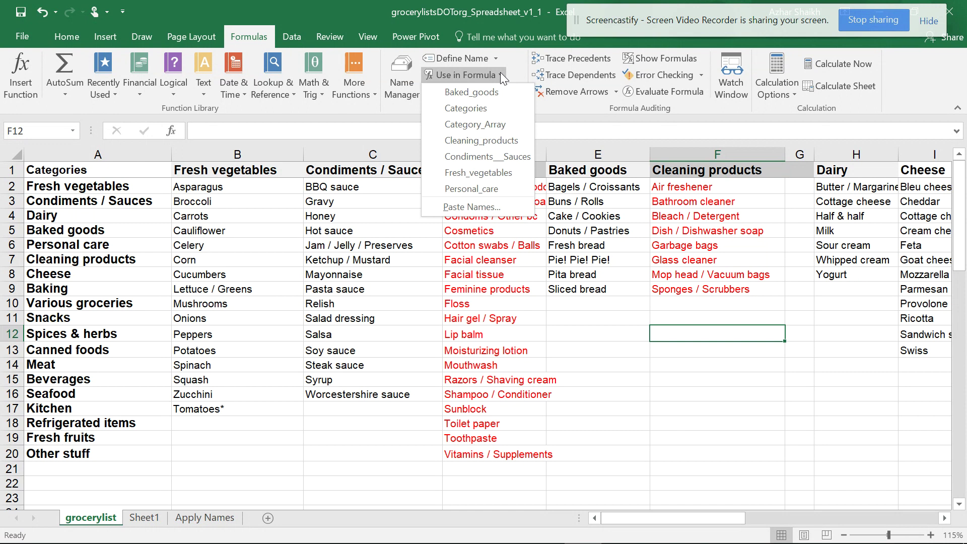
pyautogui.click(482, 211)
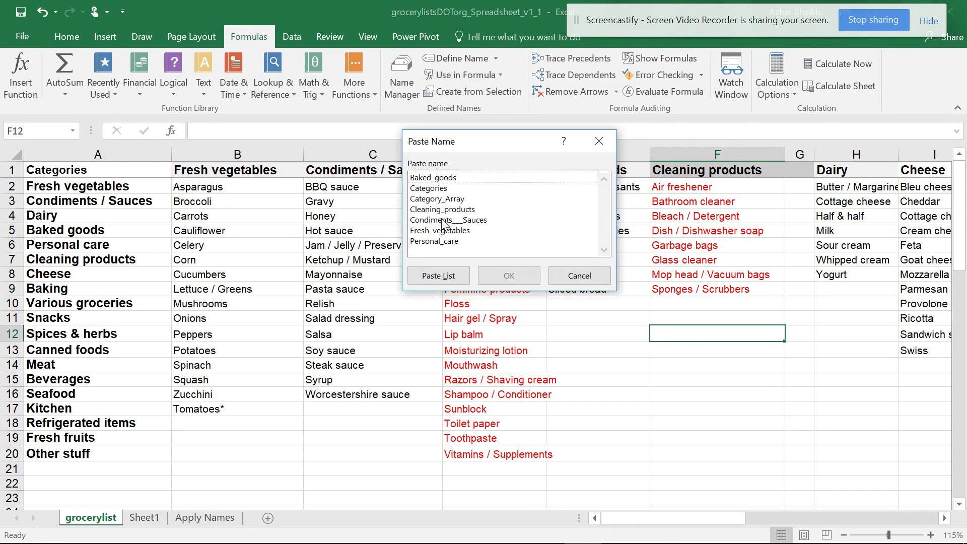
pyautogui.click(436, 177)
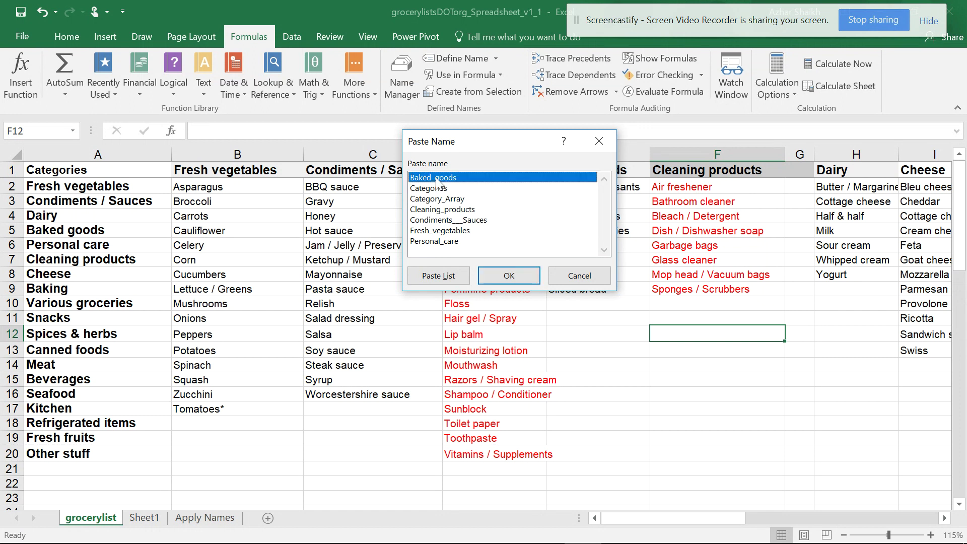
pyautogui.click(519, 270)
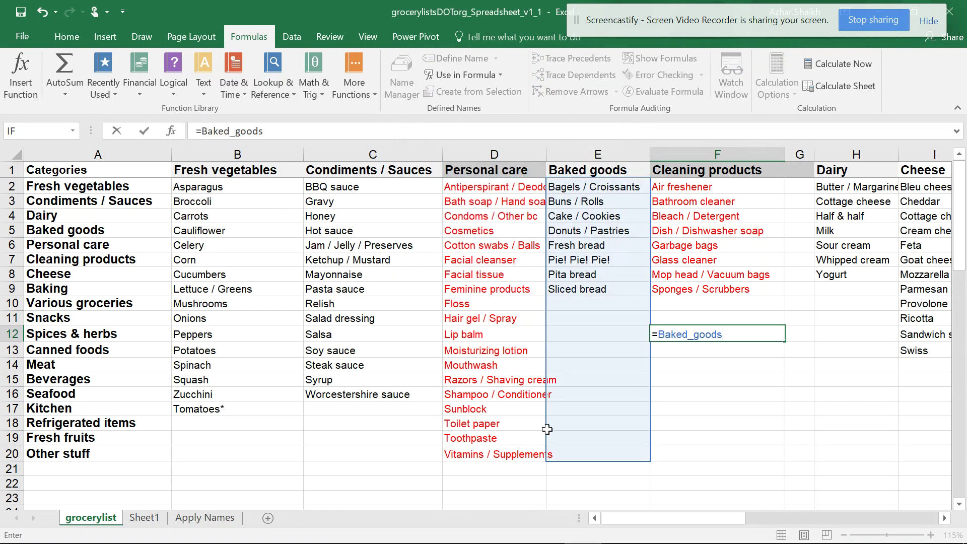
pyautogui.click(690, 349)
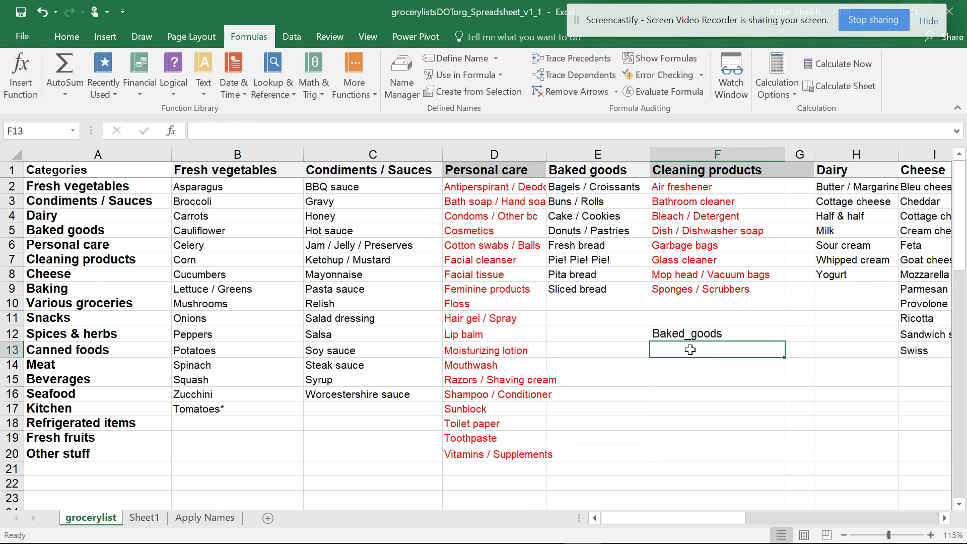
pyautogui.click(716, 331)
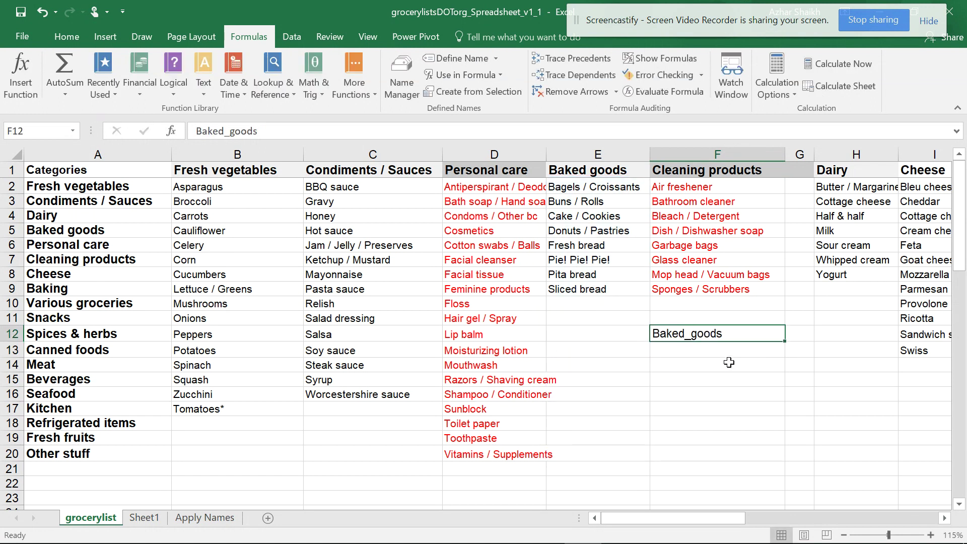
# Step: Paste the complete list of defined names with their references starting at F12, and inspect the reference in G13
pyautogui.click(497, 91)
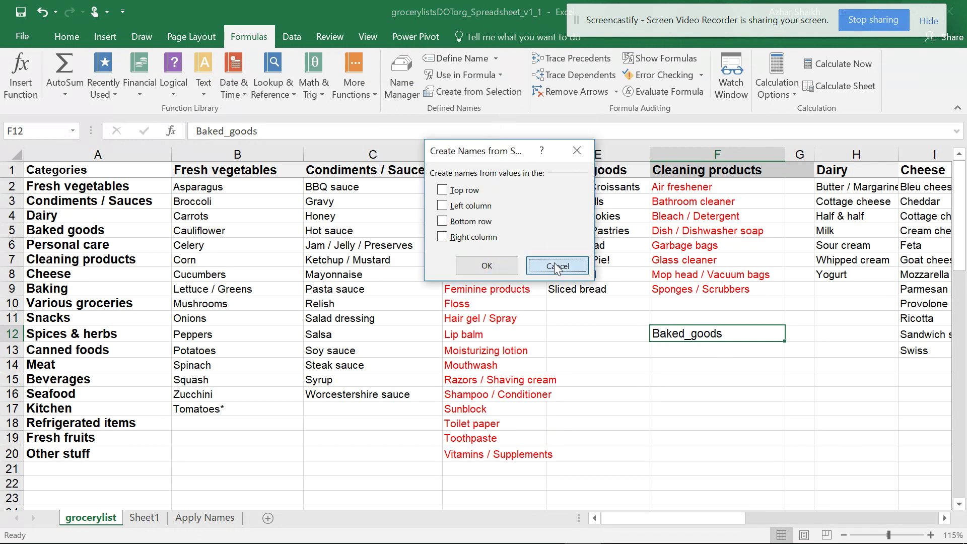
pyautogui.click(555, 268)
pyautogui.click(502, 74)
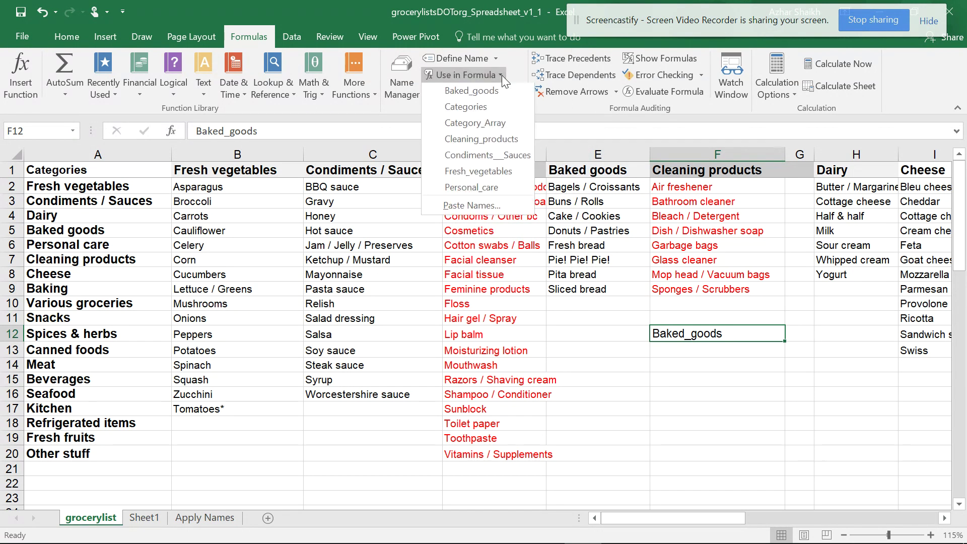
pyautogui.click(491, 207)
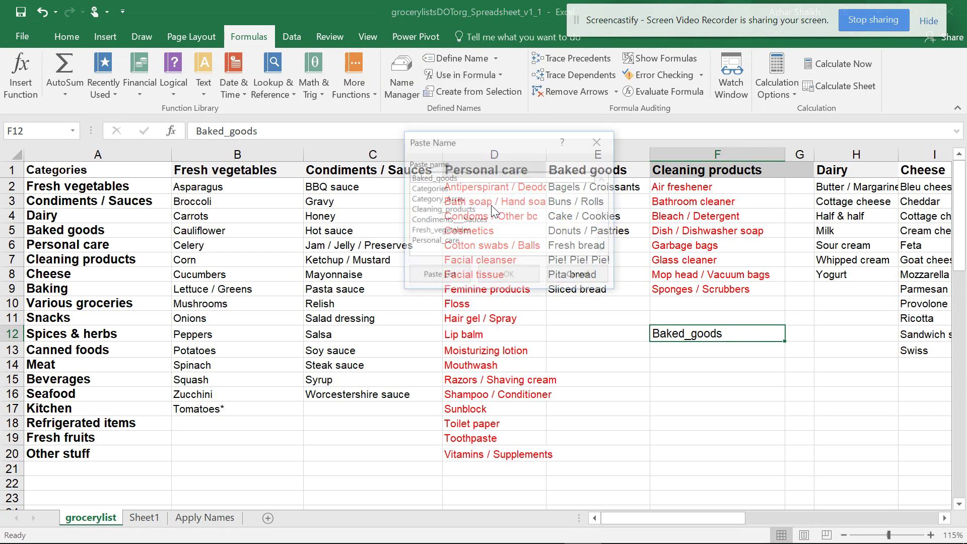
pyautogui.click(441, 275)
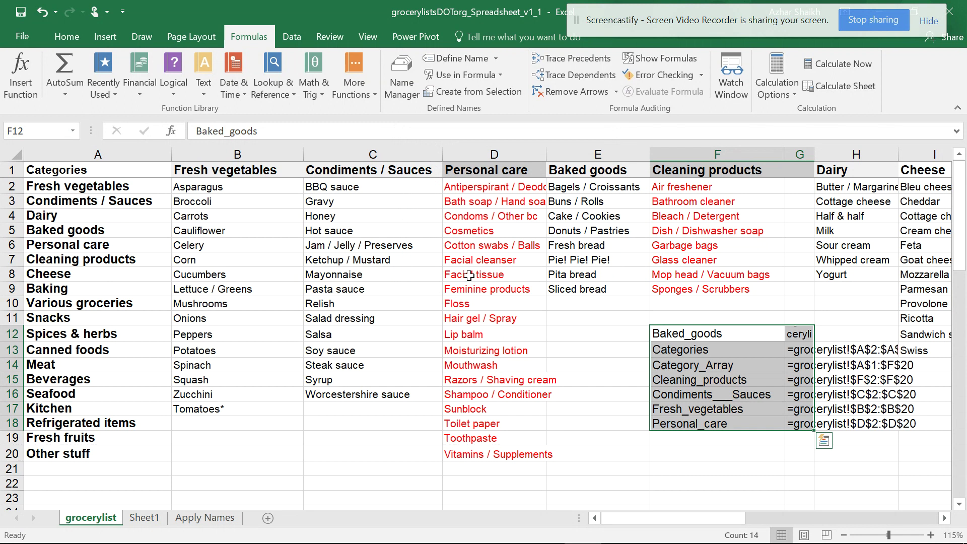
pyautogui.click(836, 351)
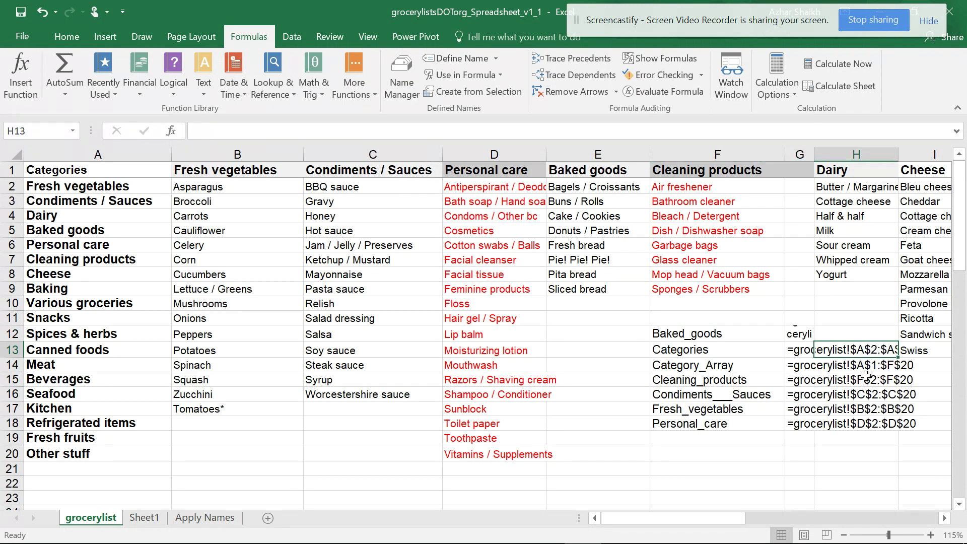
pyautogui.click(839, 363)
pyautogui.click(839, 349)
pyautogui.click(808, 348)
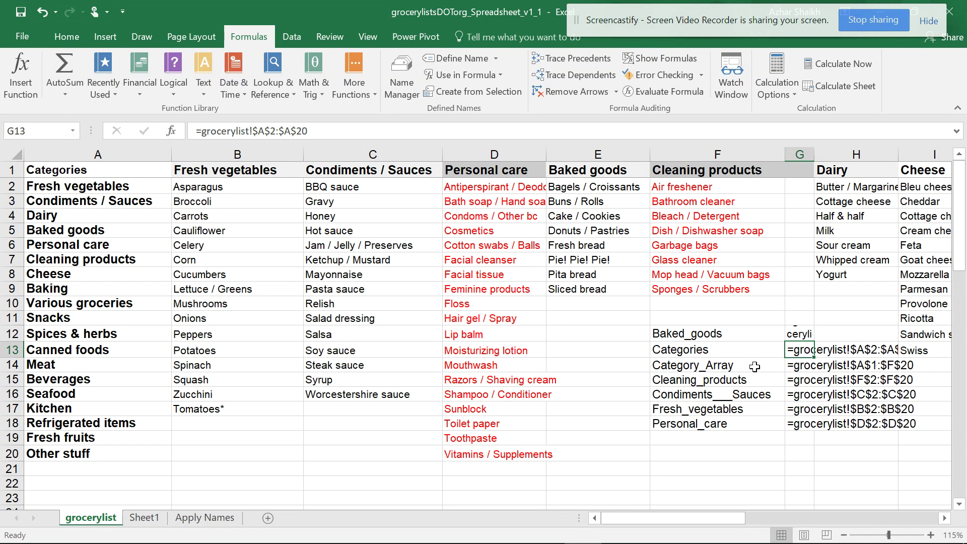
# Step: Replace every underscore in F12:F18 with nothing, and undo both that replacement and the pasted name list
pyautogui.moveTo(690, 332); pyautogui.dragTo(722, 425)
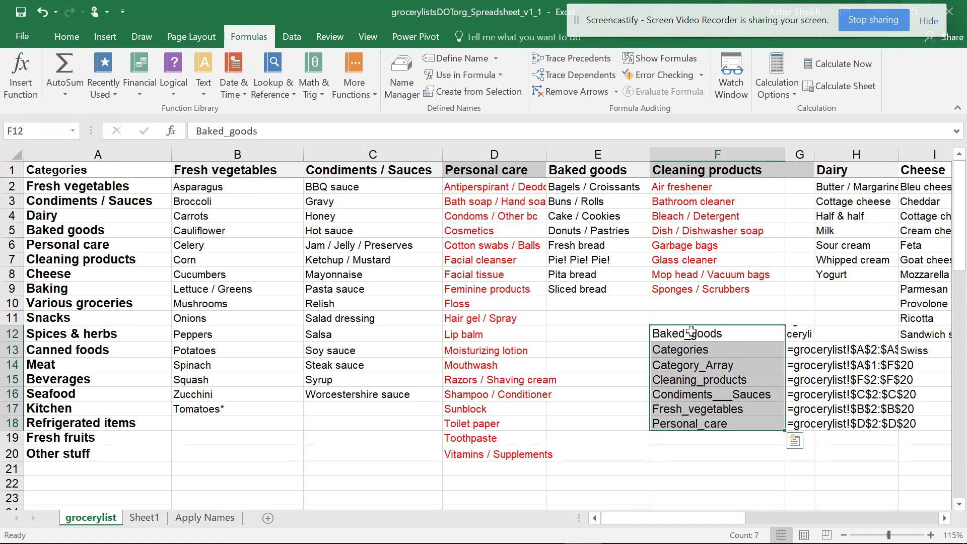
pyautogui.click(685, 332)
pyautogui.moveTo(697, 356); pyautogui.dragTo(703, 426)
pyautogui.hotkey('ctrl', 'h')
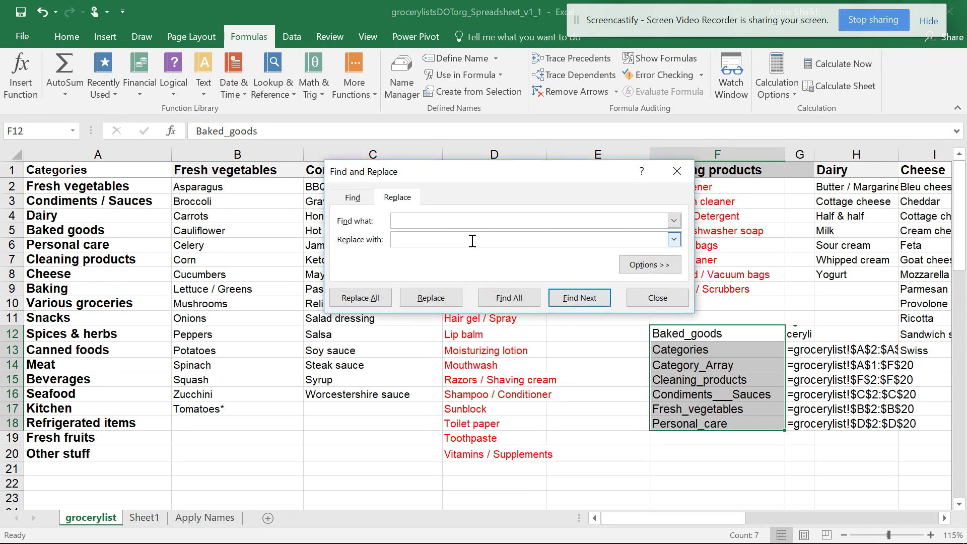
pyautogui.click(385, 298)
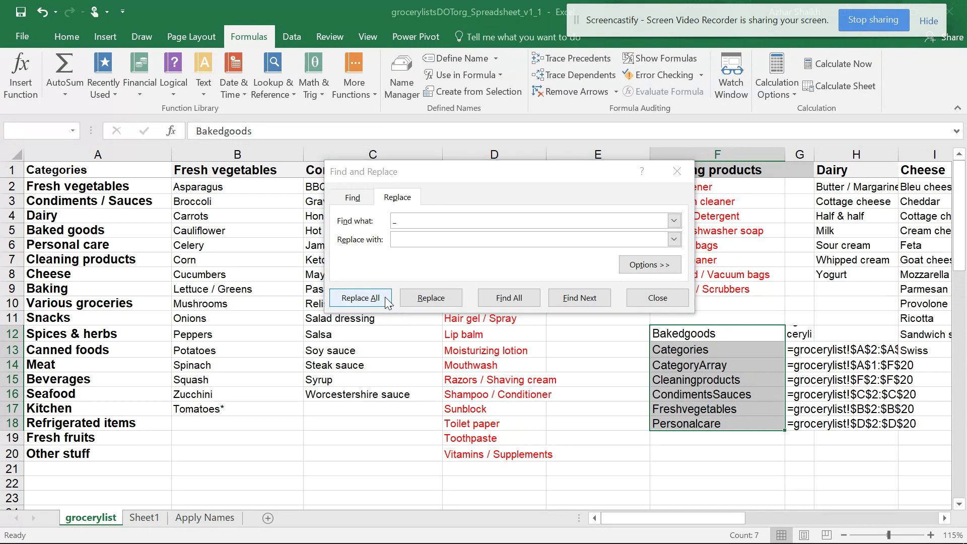
pyautogui.click(487, 322)
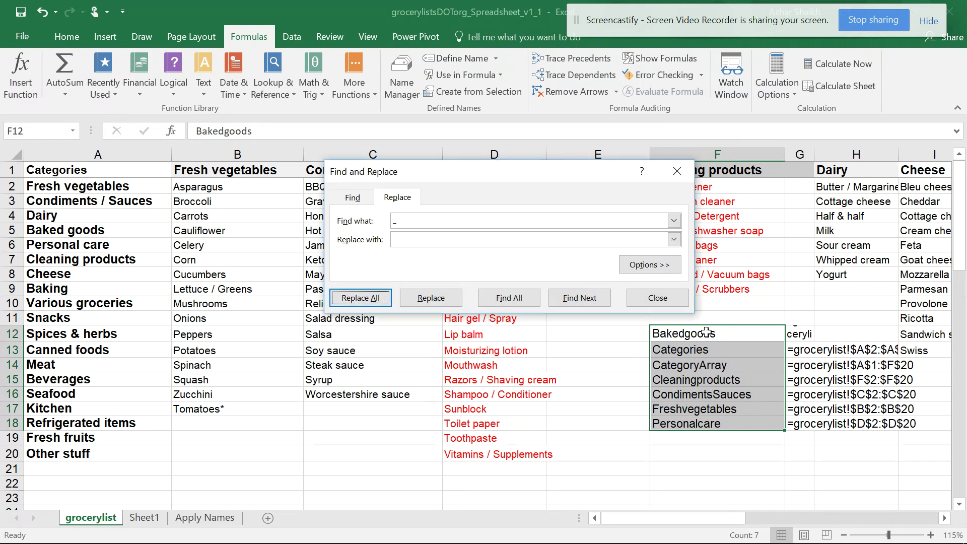
pyautogui.click(650, 297)
pyautogui.hotkey('ctrl', 'z')
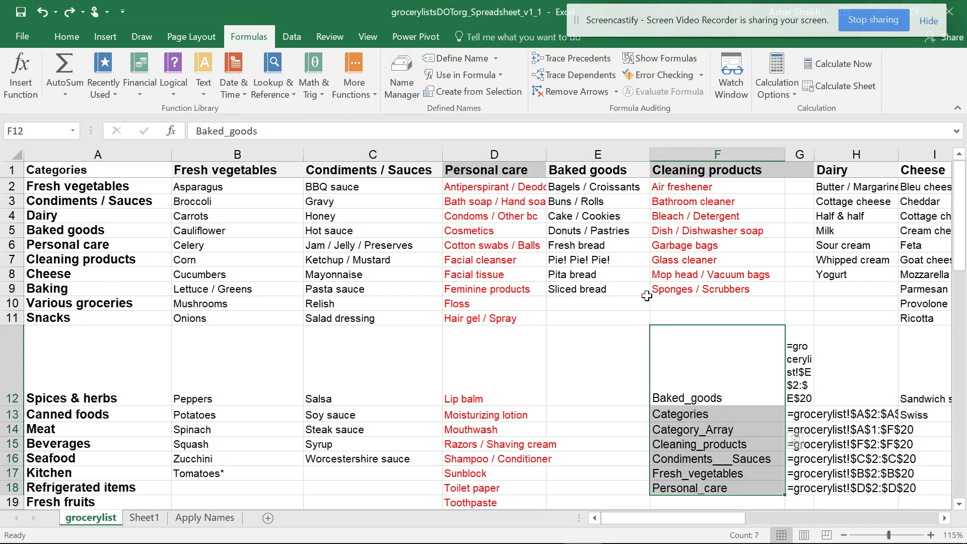
pyautogui.hotkey('ctrl', 'z')
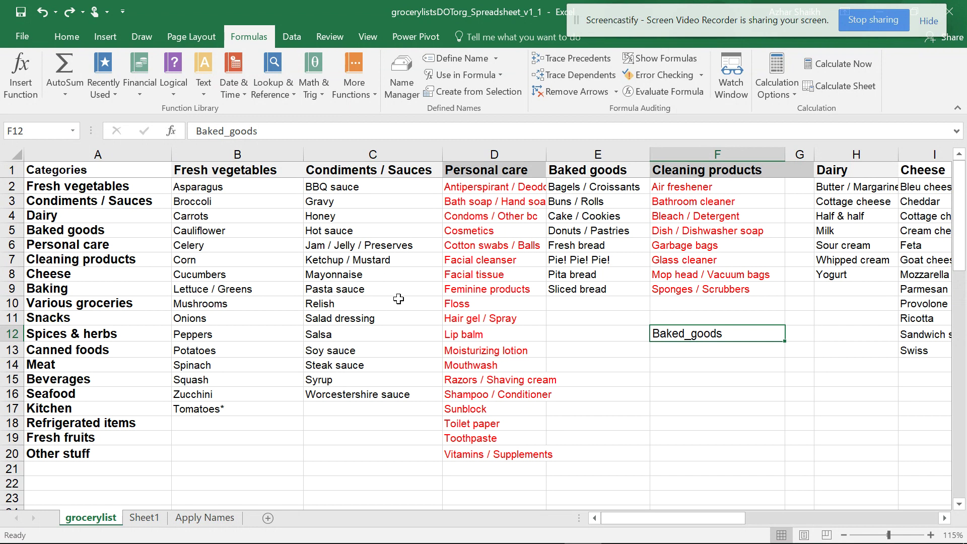
# Step: View the names offered in the Apply Names dialog, cancel it, and clear the Baked_goods text from F12
pyautogui.click(497, 58)
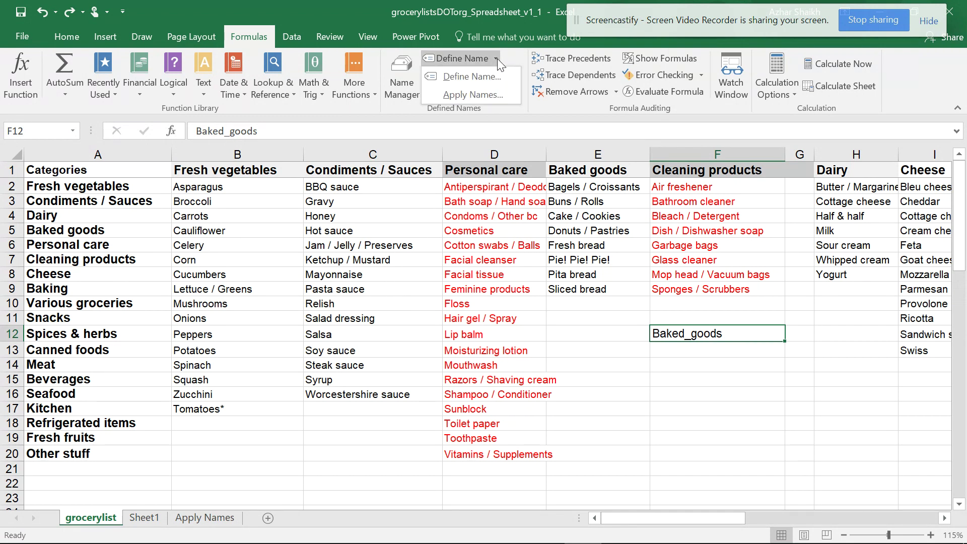
pyautogui.click(478, 94)
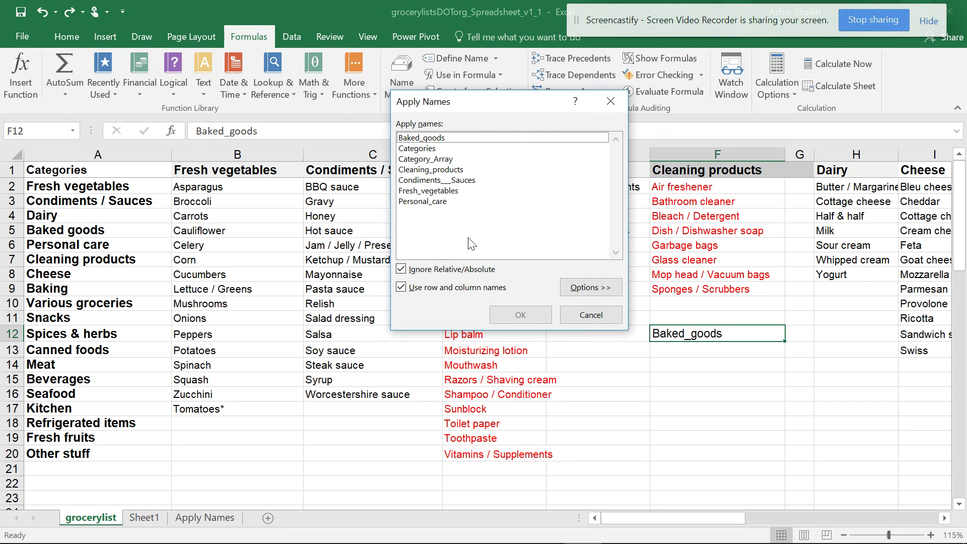
pyautogui.click(588, 318)
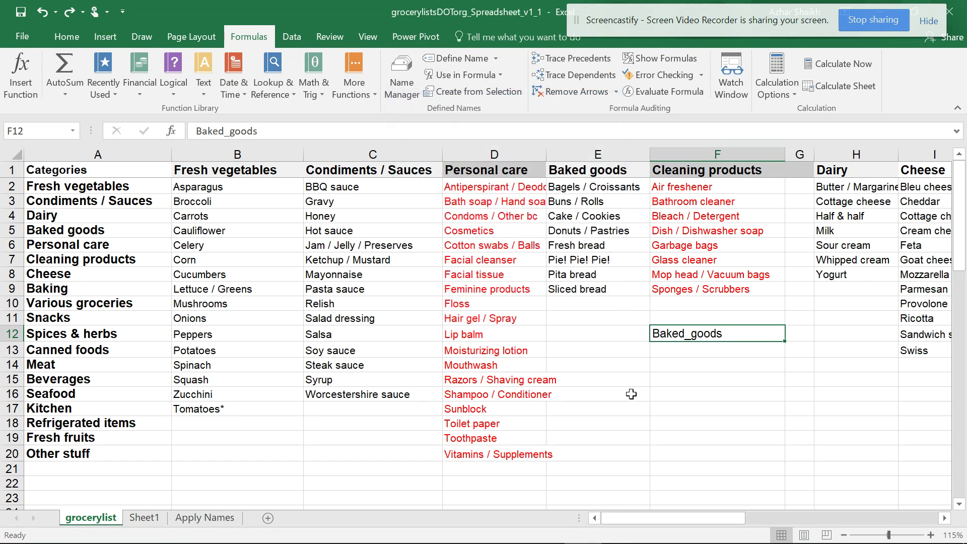
pyautogui.press('Delete')
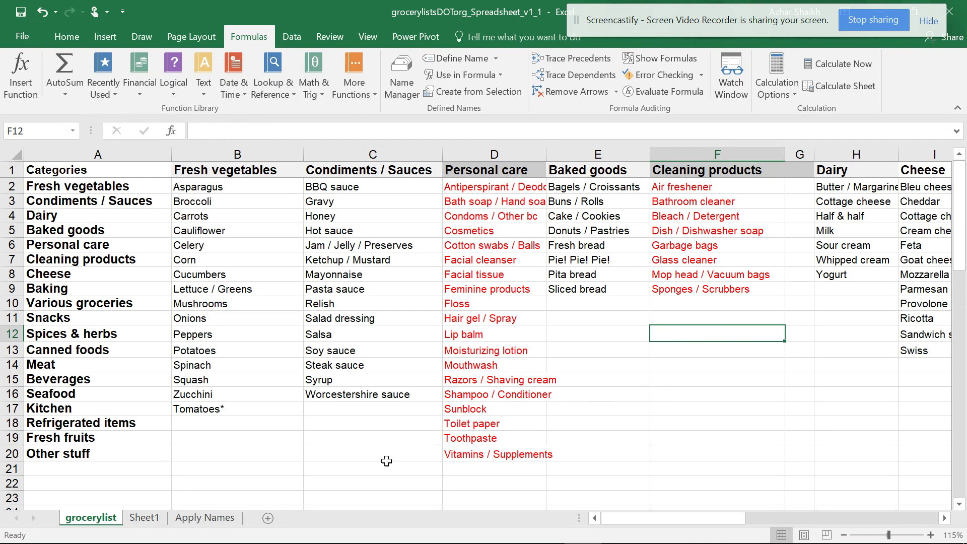
# Step: Switch to the Apply Names sheet and select cell E2 beside the COST column
pyautogui.click(151, 519)
pyautogui.click(119, 523)
pyautogui.click(155, 523)
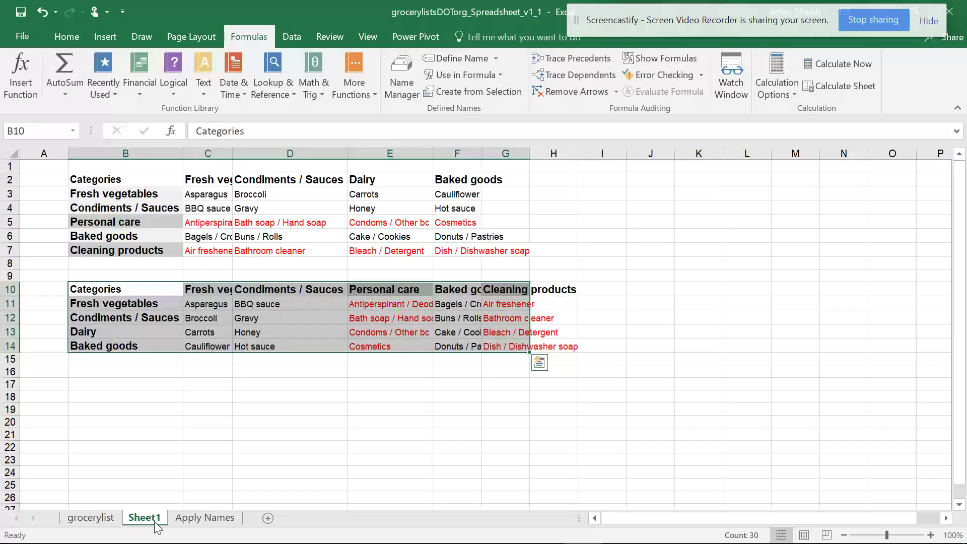
pyautogui.click(216, 518)
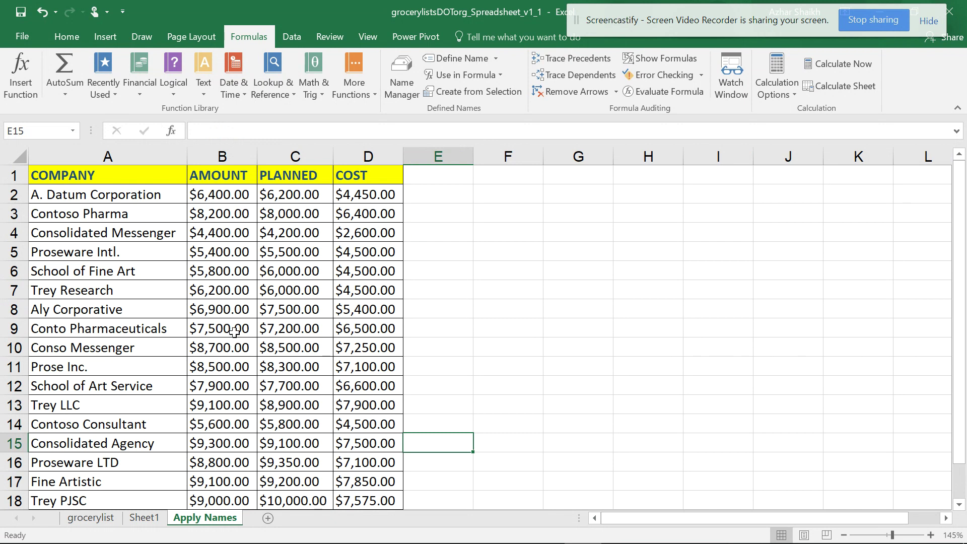
pyautogui.click(426, 194)
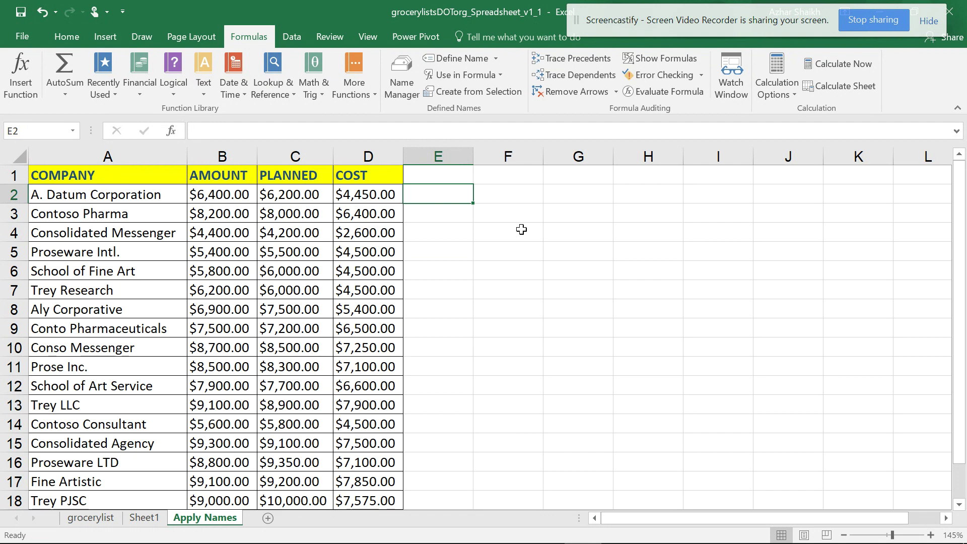
# Step: Add the header "Ttl value" in E1, beside the COST column
pyautogui.write('=')
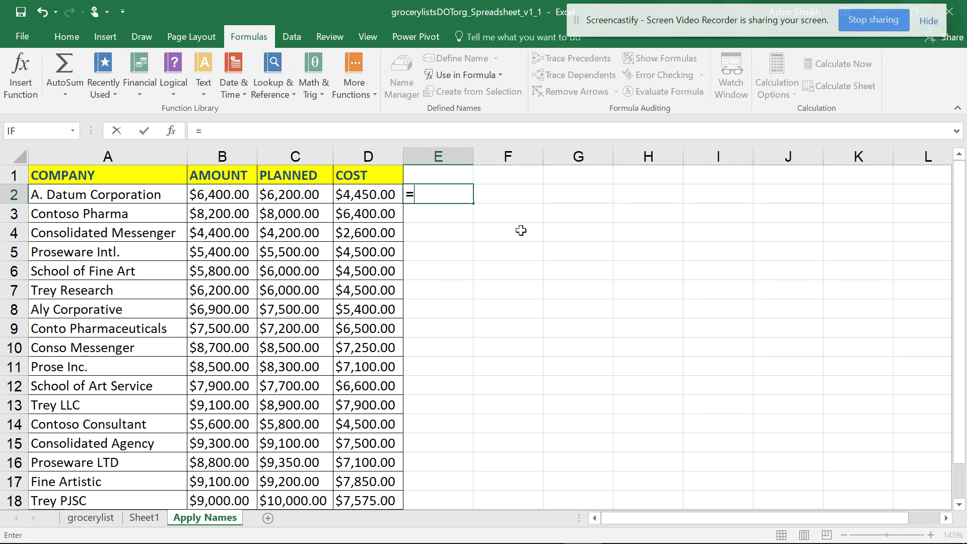
pyautogui.press('Escape')
pyautogui.doubleClick(442, 176)
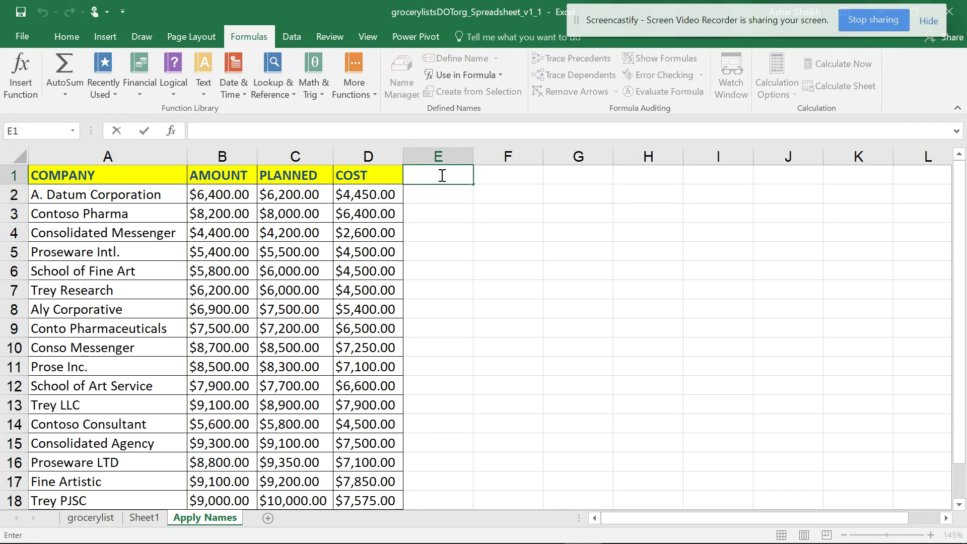
pyautogui.write('Ttl')
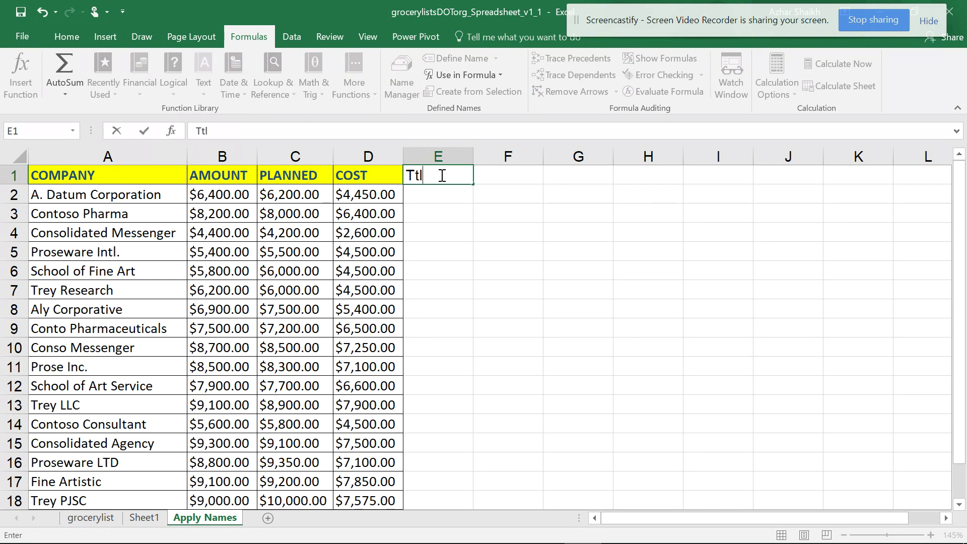
pyautogui.write(' value')
pyautogui.click(429, 195)
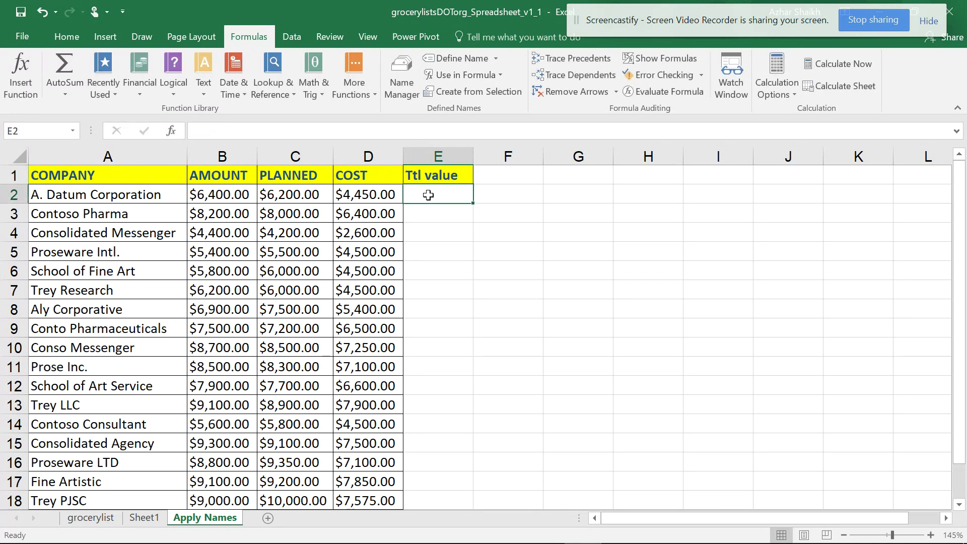
# Step: Enter the formula =B2+C2 in E2 and fill it down the Ttl value column for all companies
pyautogui.write('=')
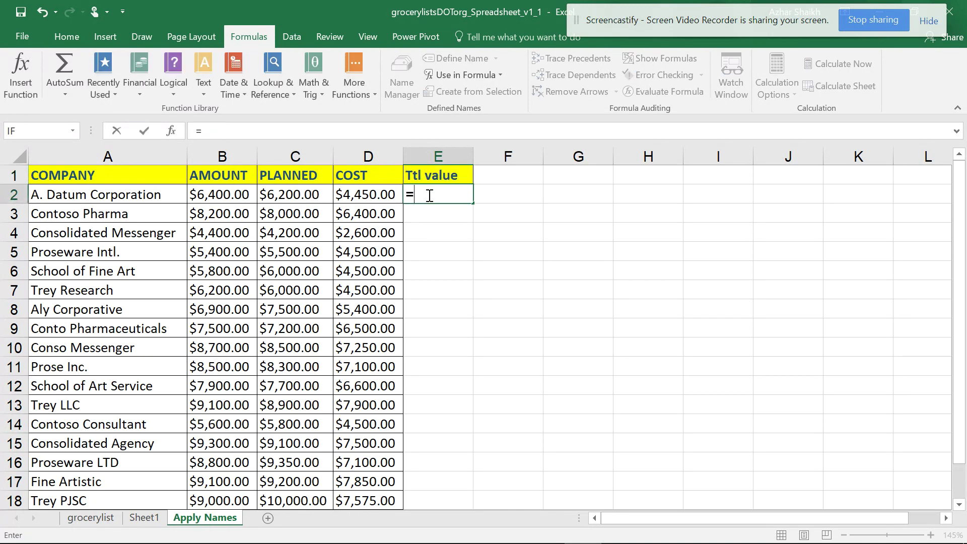
pyautogui.click(224, 193)
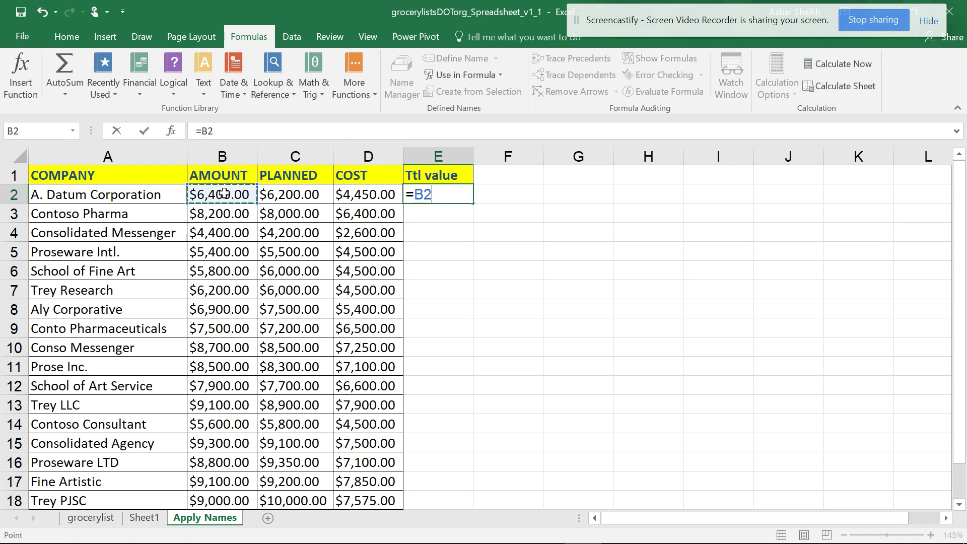
pyautogui.write('=')
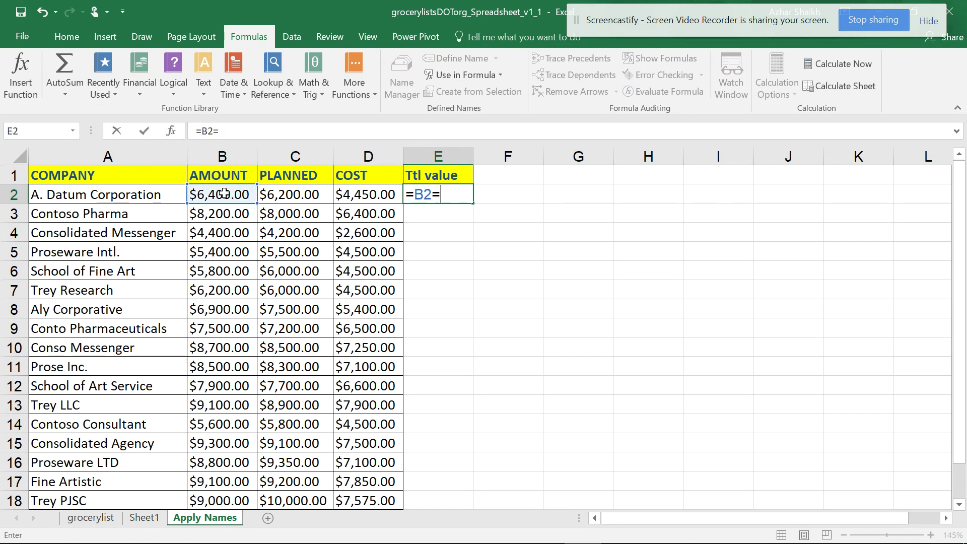
pyautogui.click(301, 194)
pyautogui.press('BackSpace')
pyautogui.press('BackSpace')
pyautogui.click(295, 197)
pyautogui.press('Return')
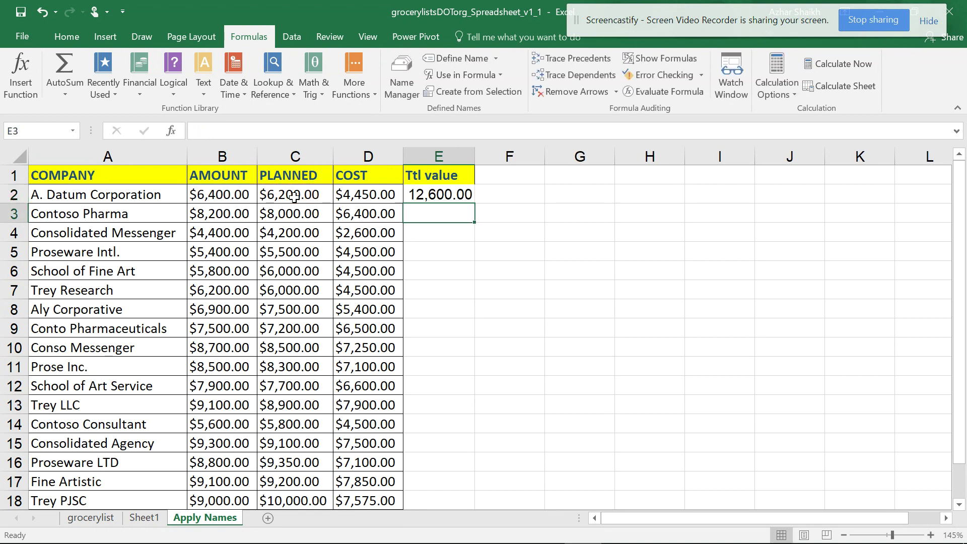
pyautogui.click(458, 193)
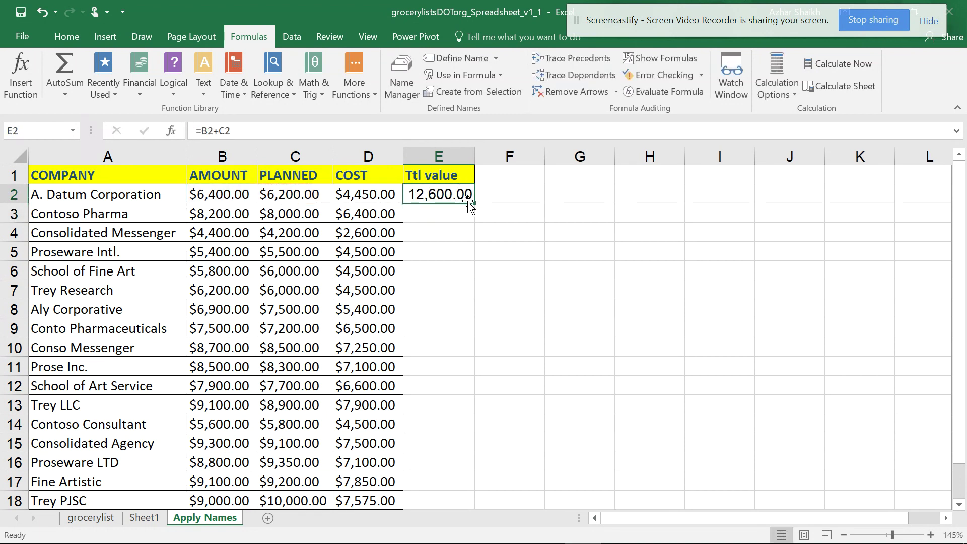
pyautogui.doubleClick(474, 202)
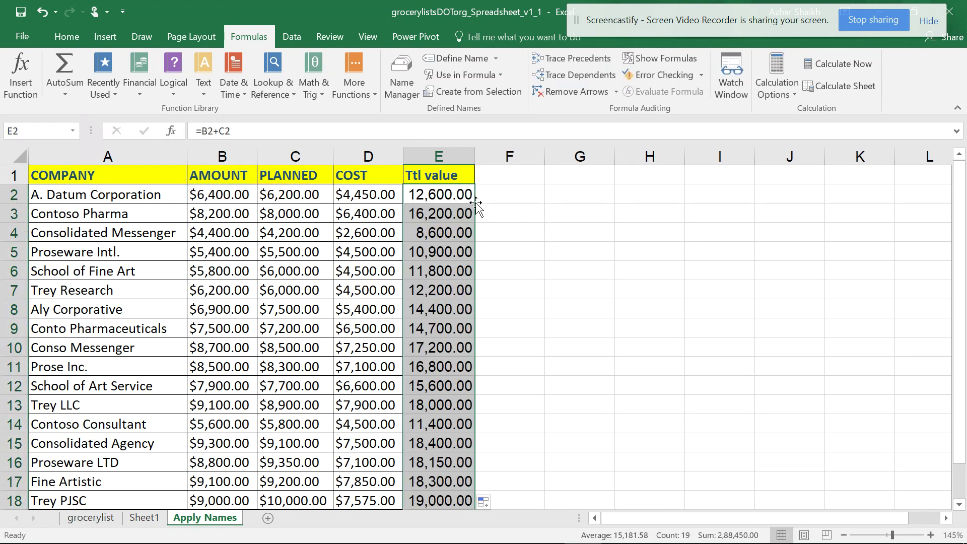
# Step: Extend the header in E1 to read "Ttl value- Cost"
pyautogui.click(445, 194)
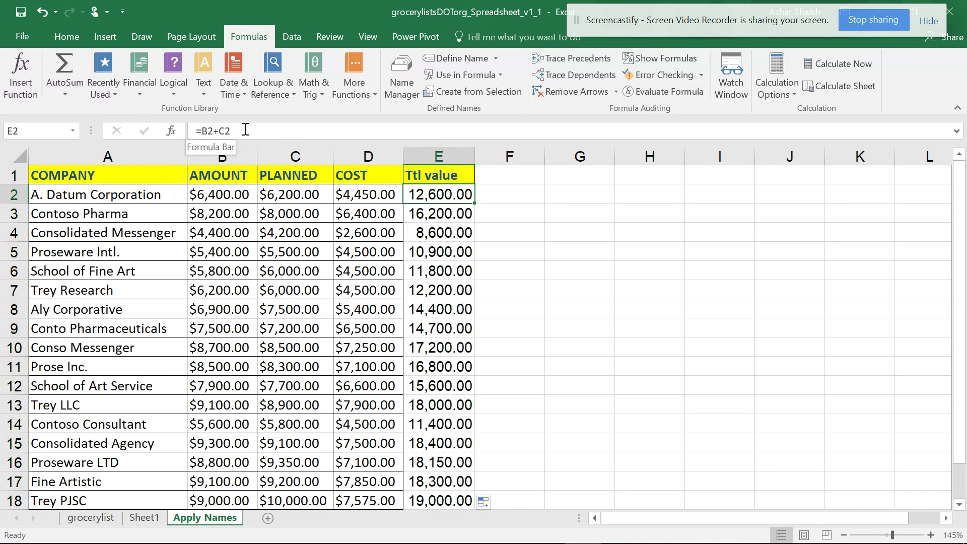
pyautogui.keyDown('ctrl'); pyautogui.scroll(3, 246, 139); pyautogui.keyUp('ctrl')
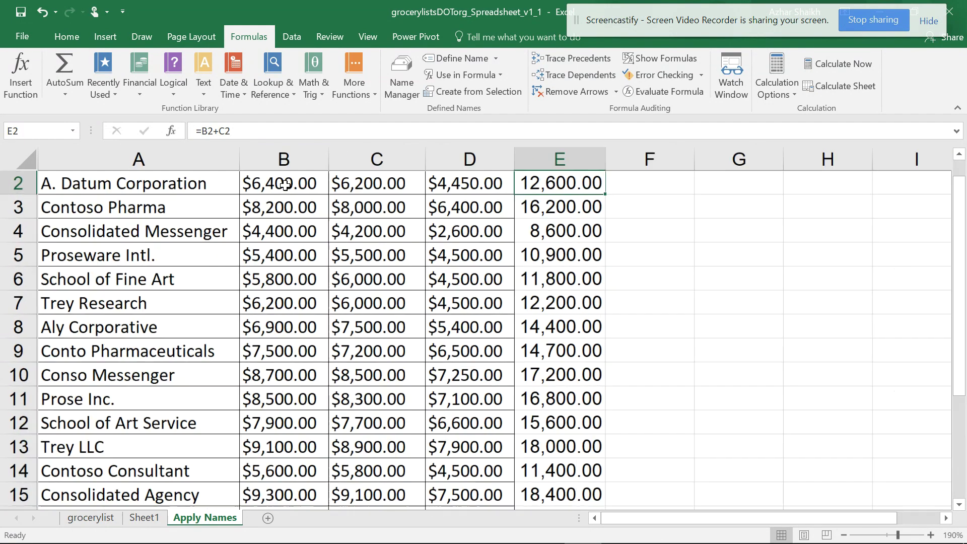
pyautogui.scroll(1, 308, 259)
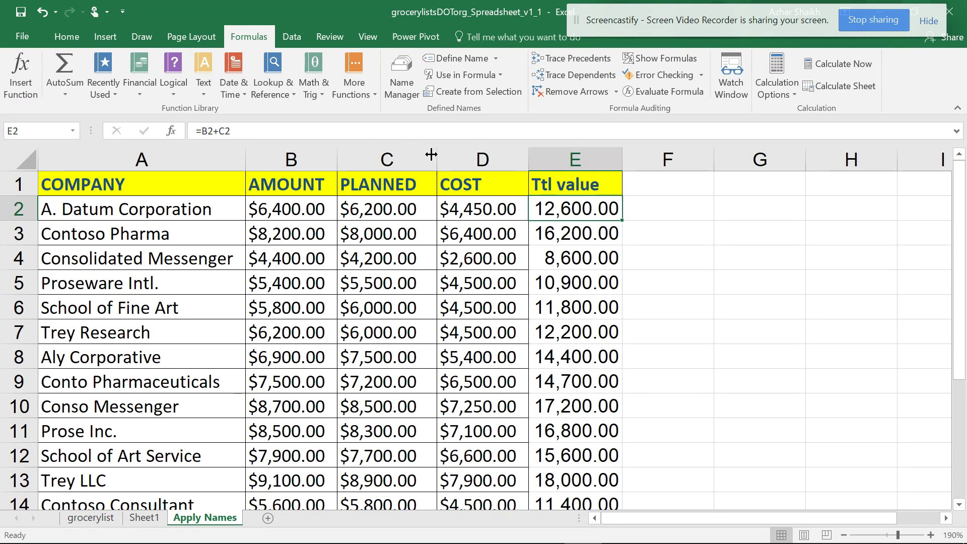
pyautogui.doubleClick(605, 187)
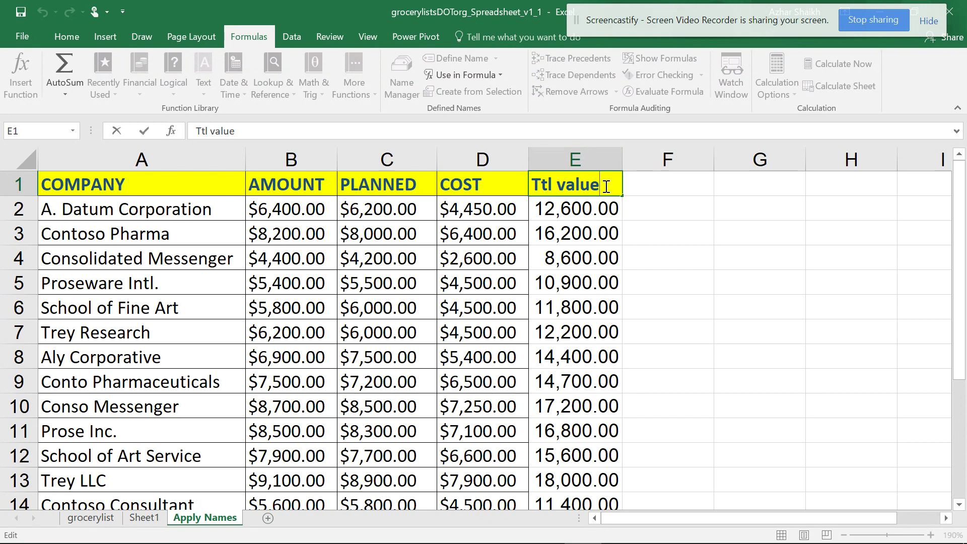
pyautogui.write('- Cost')
pyautogui.press('Return')
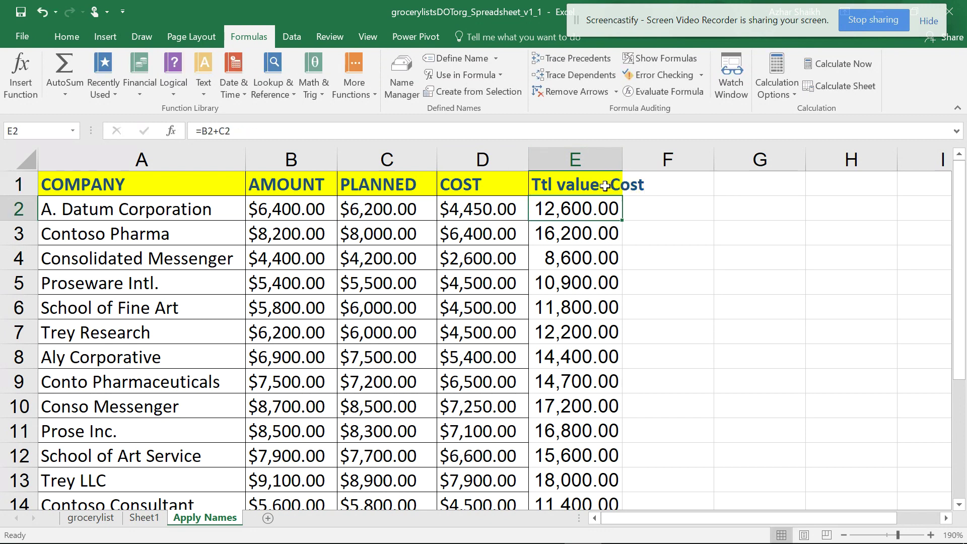
# Step: Change the formula in E2 to =B2+C2-D2 and fill it down the column for all companies
pyautogui.click(302, 131)
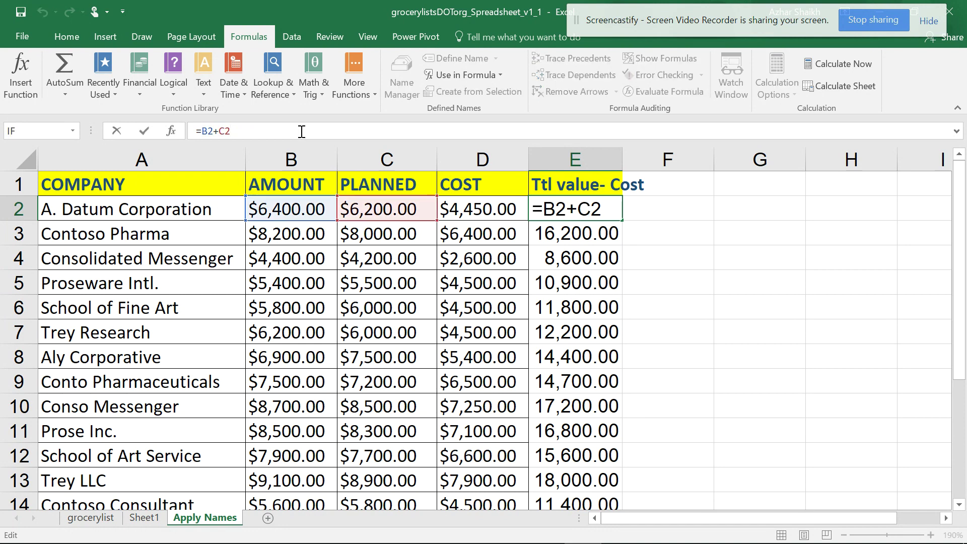
pyautogui.write('-')
pyautogui.click(485, 212)
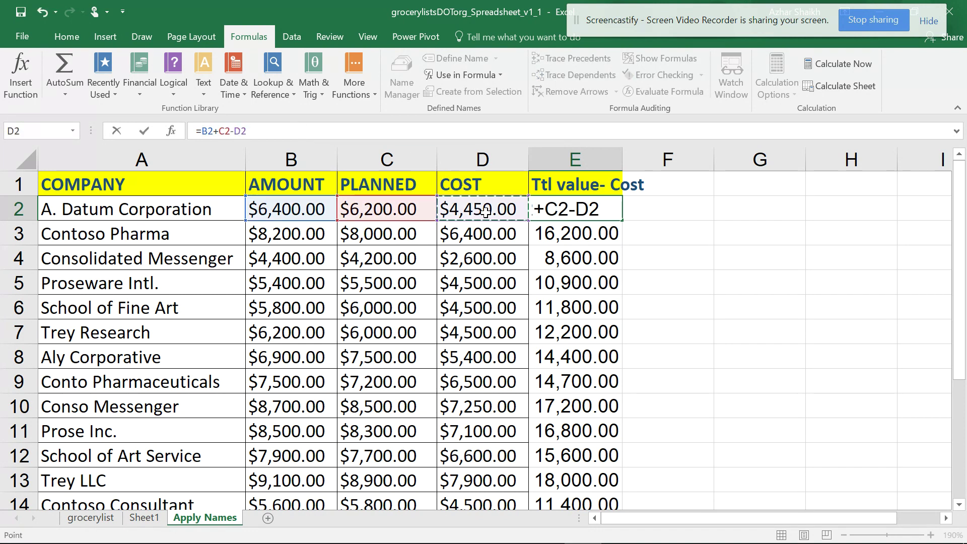
pyautogui.press('Return')
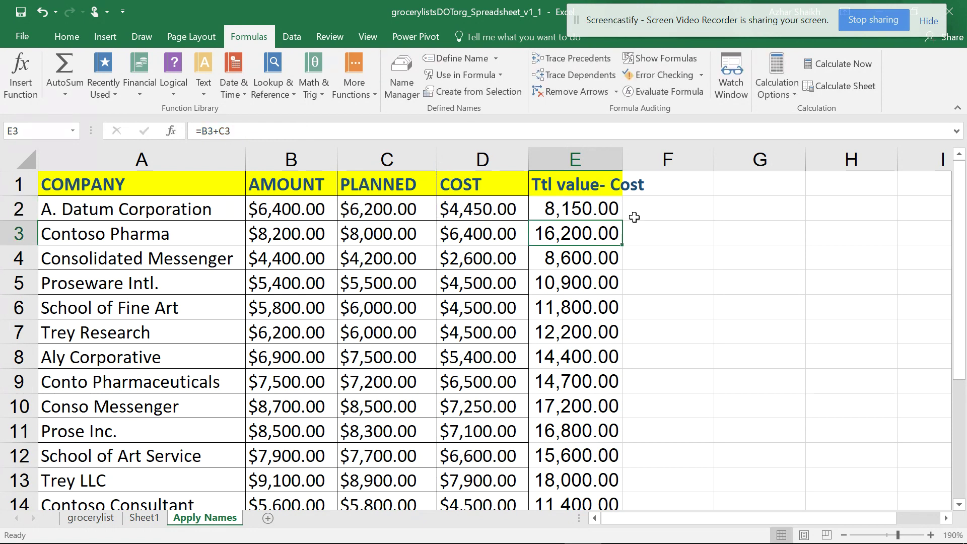
pyautogui.click(612, 204)
pyautogui.doubleClick(622, 221)
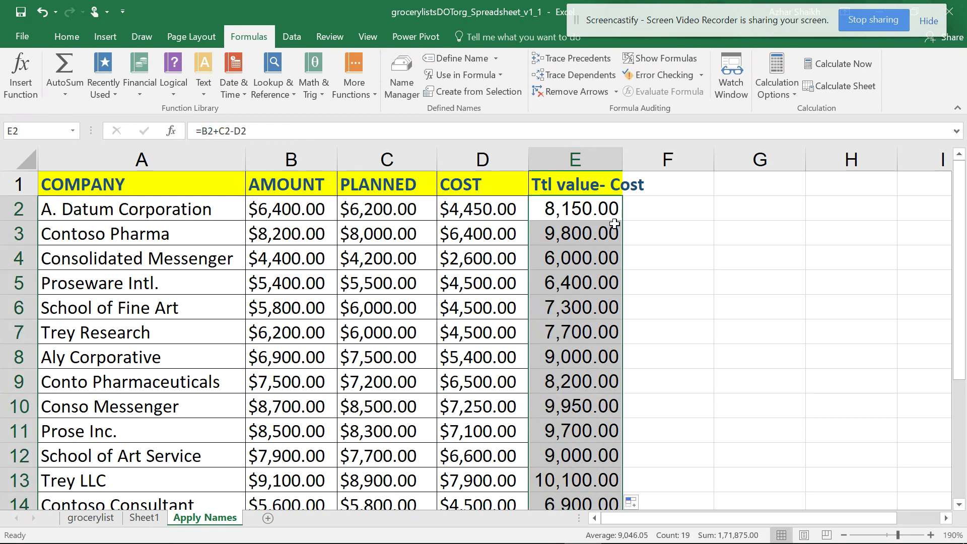
# Step: Fit column E's width to its contents and check the cell-reference formulas from E3 down to E8
pyautogui.doubleClick(623, 160)
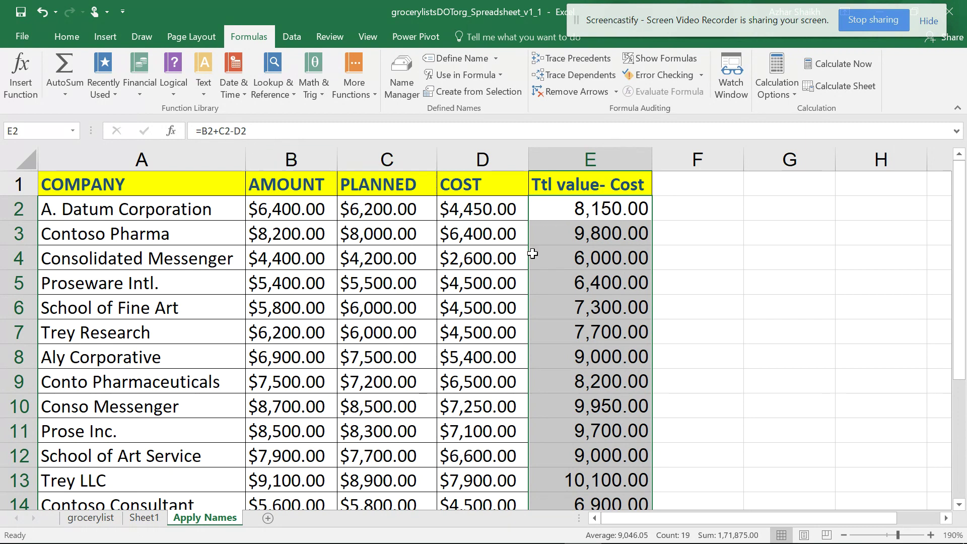
pyautogui.click(578, 236)
pyautogui.press('Down')
pyautogui.press('Down')
pyautogui.press('Down')
pyautogui.press('Down')
pyautogui.press('Down')
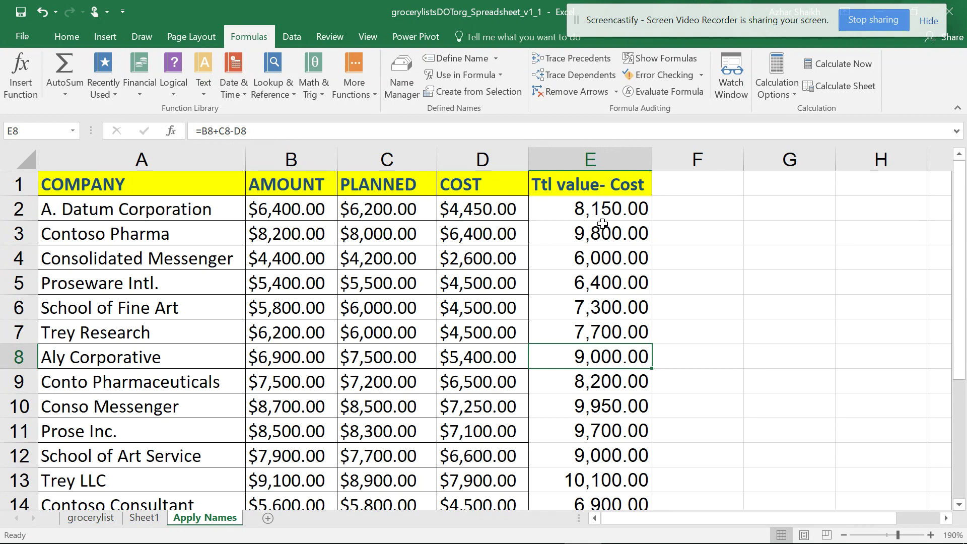
# Step: Delete the whole "Ttl value- Cost" column E from the sheet
pyautogui.click(580, 151)
pyautogui.rightClick(581, 151)
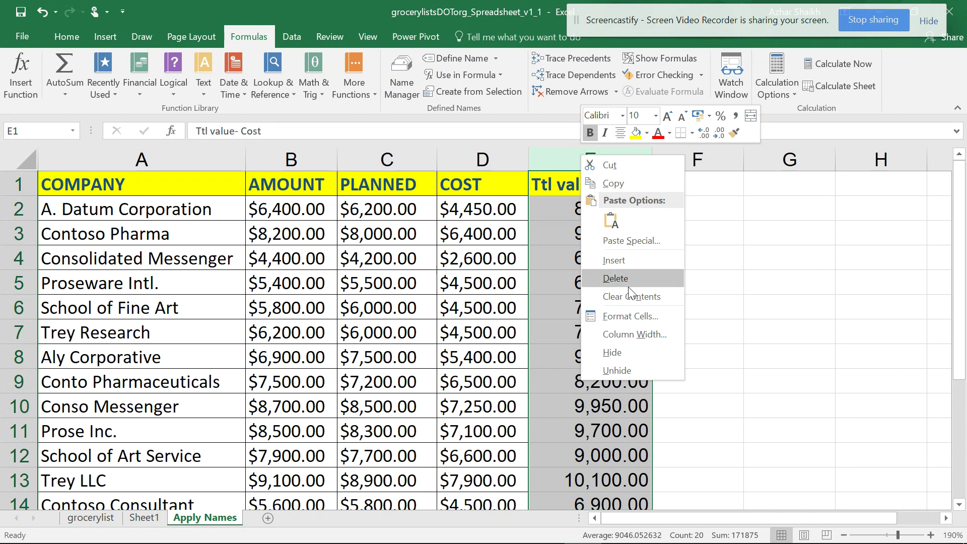
pyautogui.rightClick(548, 156)
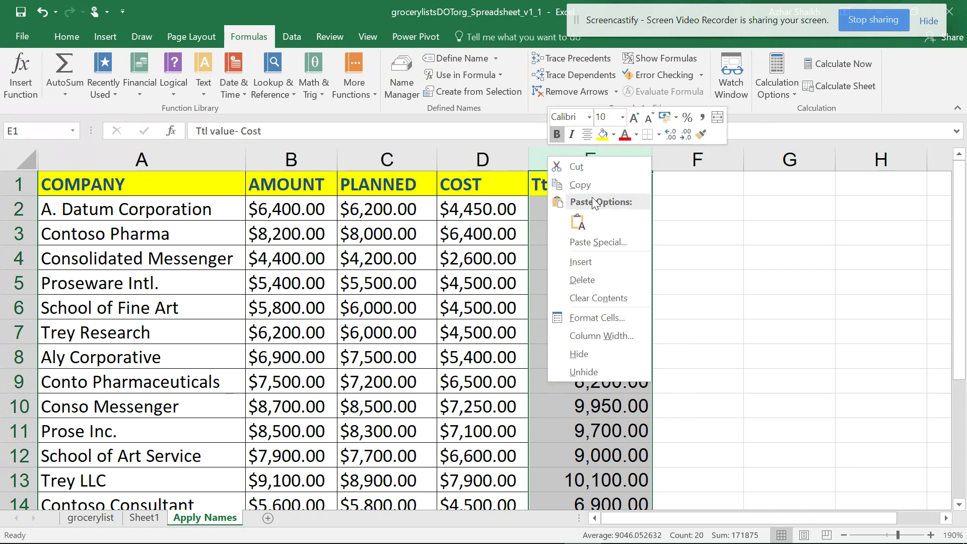
pyautogui.click(579, 280)
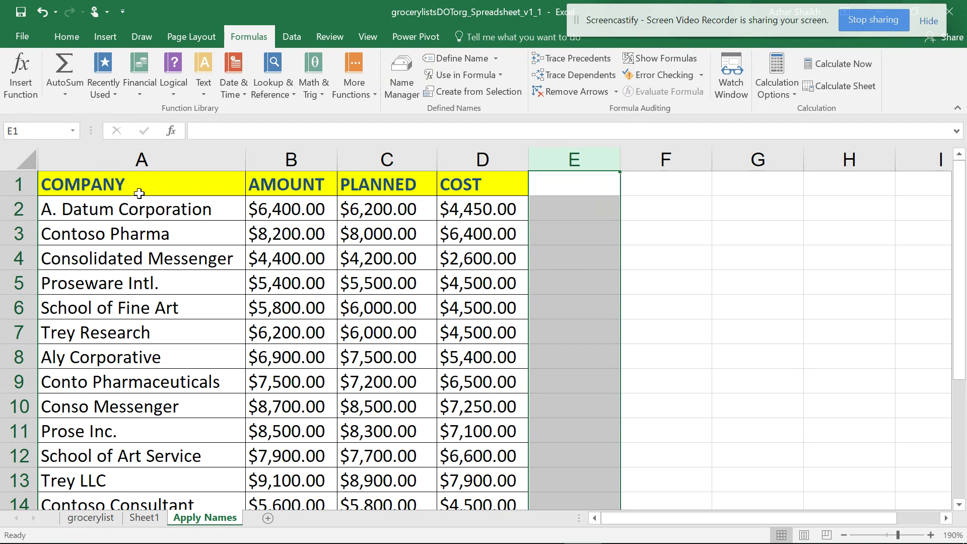
# Step: In the Name Manager, call off deleting all names at once and delete only the Sheet1-scoped Baked_goods name
pyautogui.click(406, 83)
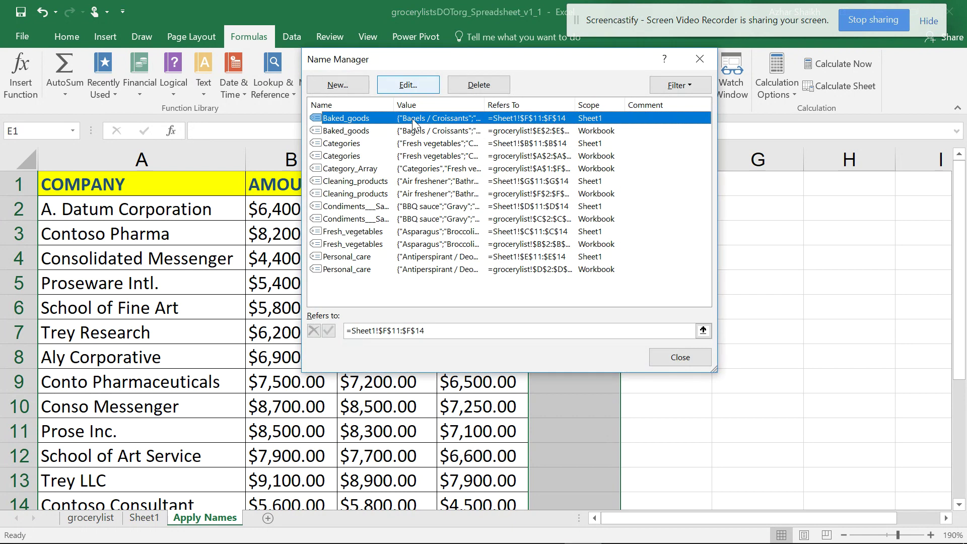
pyautogui.moveTo(354, 297); pyautogui.dragTo(349, 116)
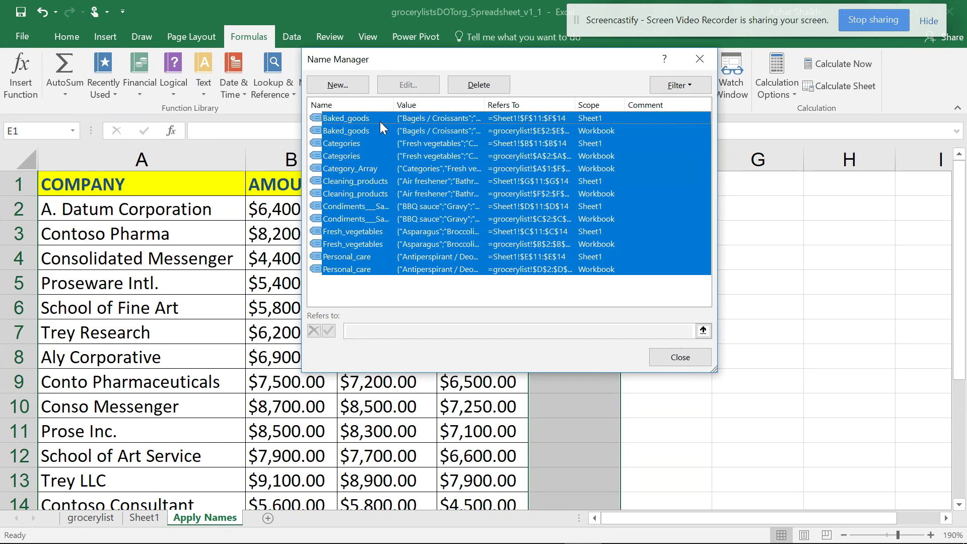
pyautogui.click(497, 84)
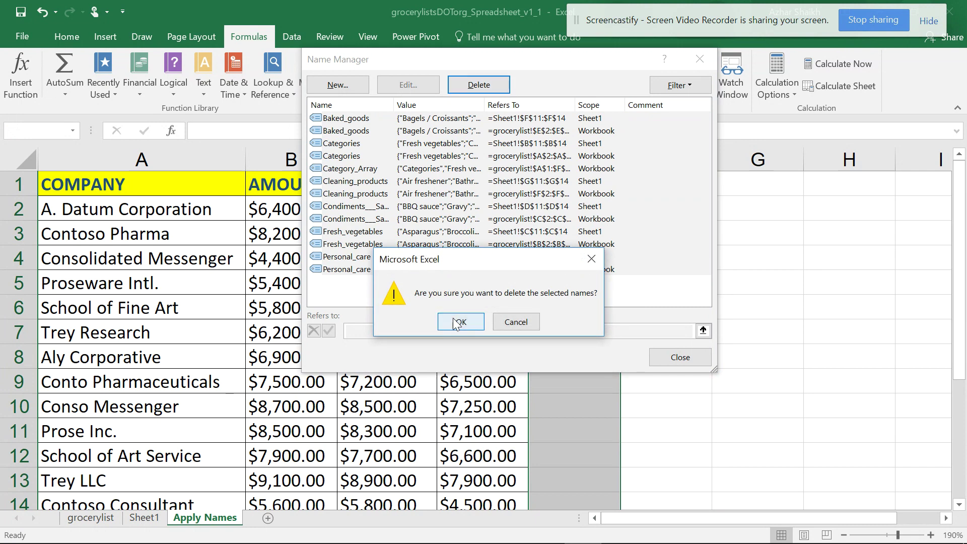
pyautogui.click(516, 322)
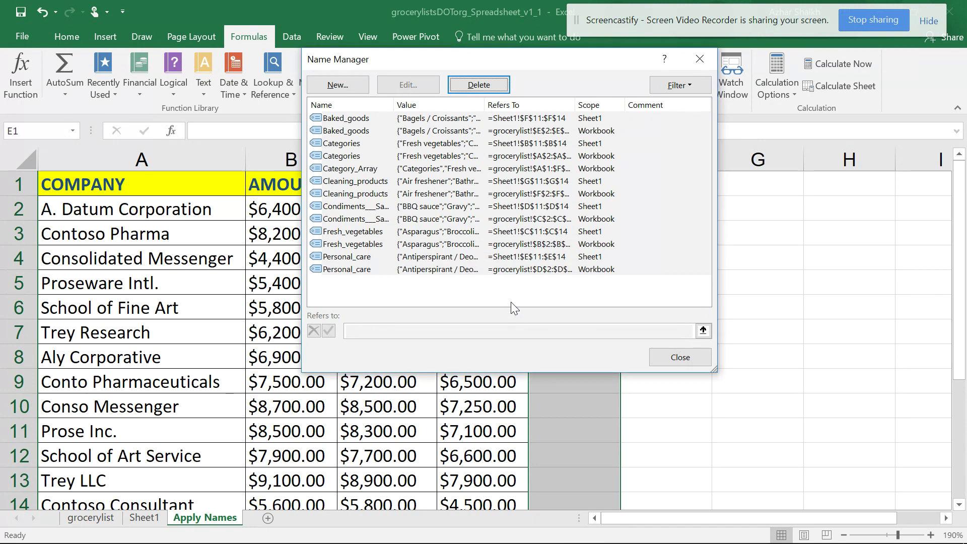
pyautogui.click(350, 119)
pyautogui.click(479, 85)
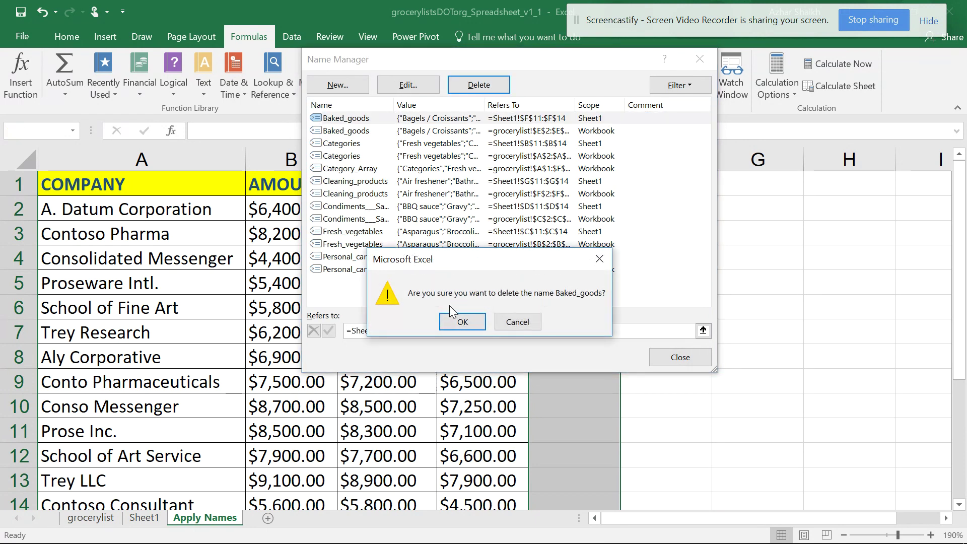
pyautogui.click(458, 320)
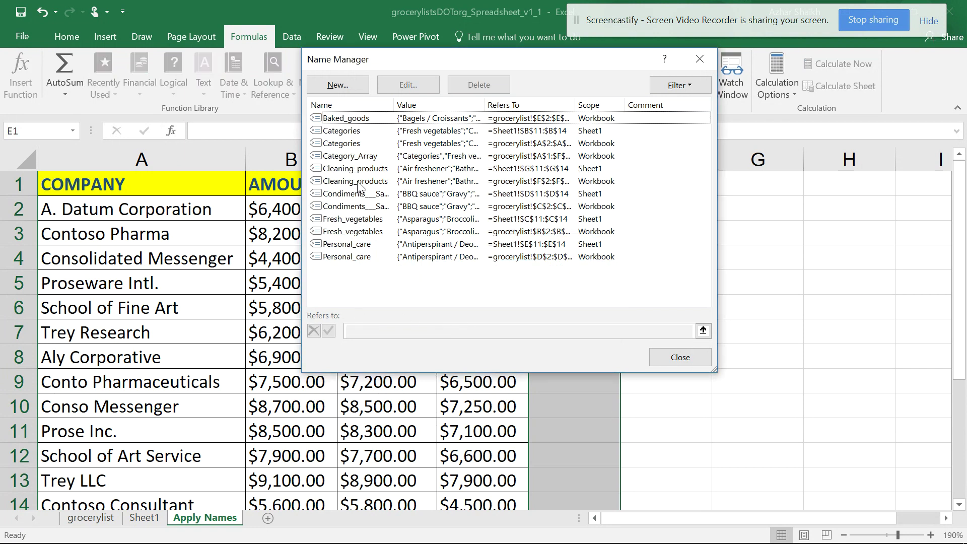
# Step: Delete every remaining defined name except Category_Array and close the Name Manager
pyautogui.moveTo(364, 288); pyautogui.dragTo(334, 105)
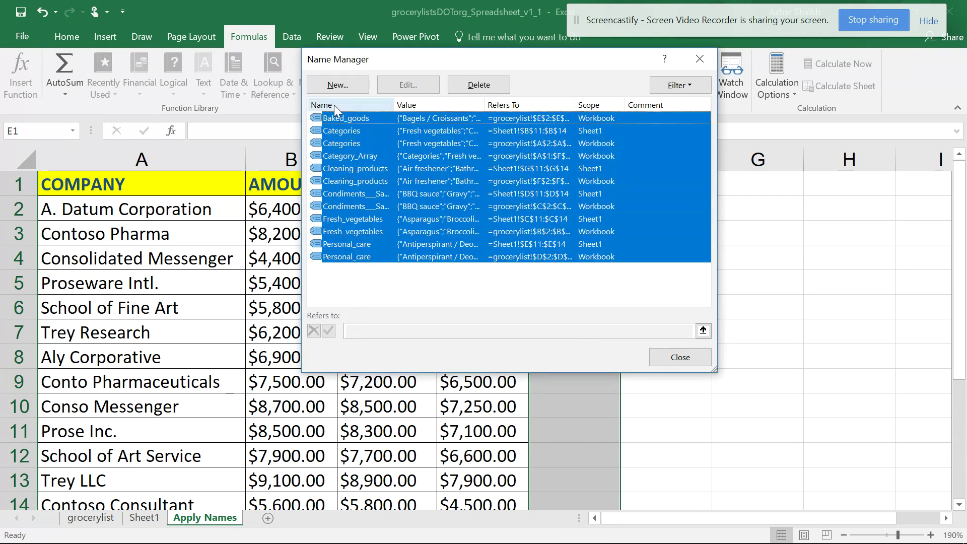
pyautogui.keyDown('ctrl'); pyautogui.click(364, 156); pyautogui.keyUp('ctrl')
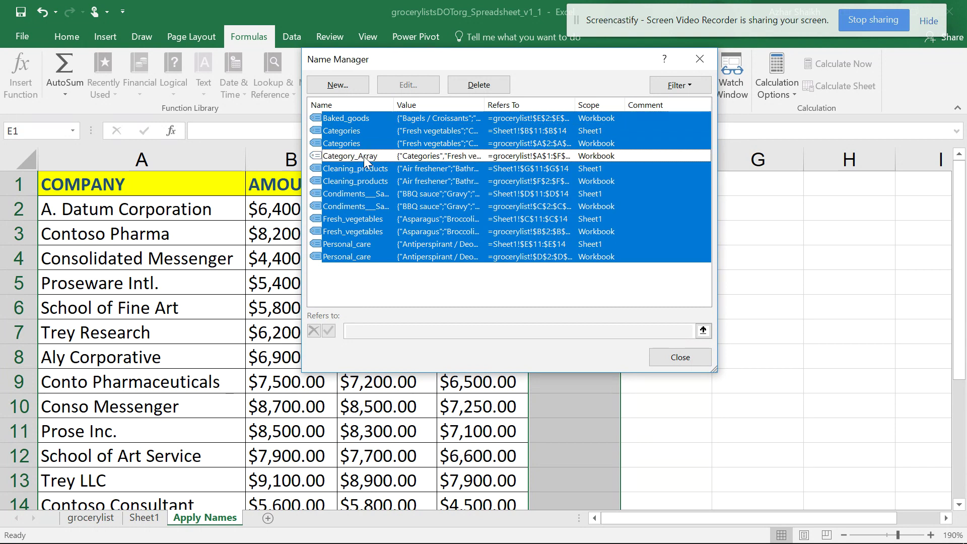
pyautogui.click(481, 86)
pyautogui.click(448, 325)
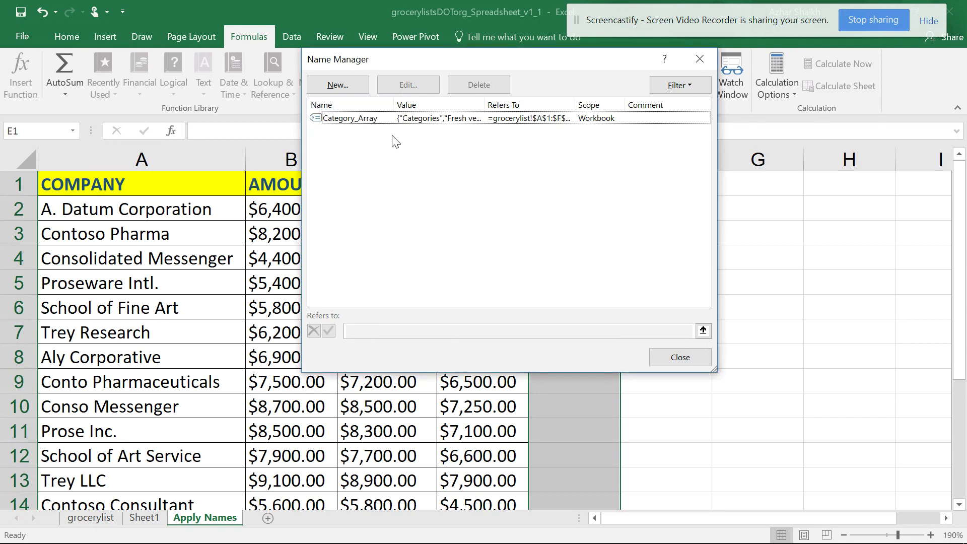
pyautogui.click(695, 357)
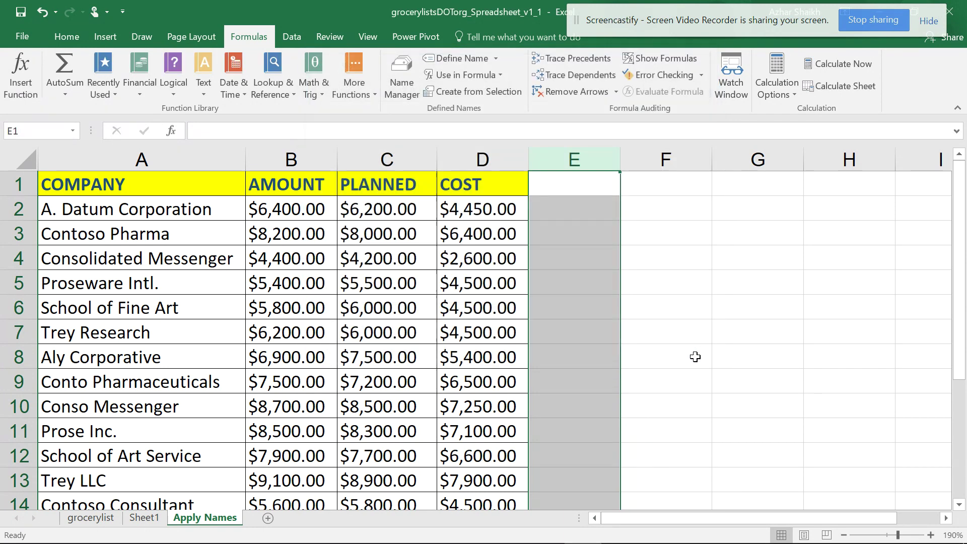
# Step: Create names from the top row only for the company table, from the COMPANY header through the last COST value
pyautogui.moveTo(167, 181); pyautogui.dragTo(482, 451)
pyautogui.scroll(2, 373, 295)
pyautogui.scroll(1, 372, 296)
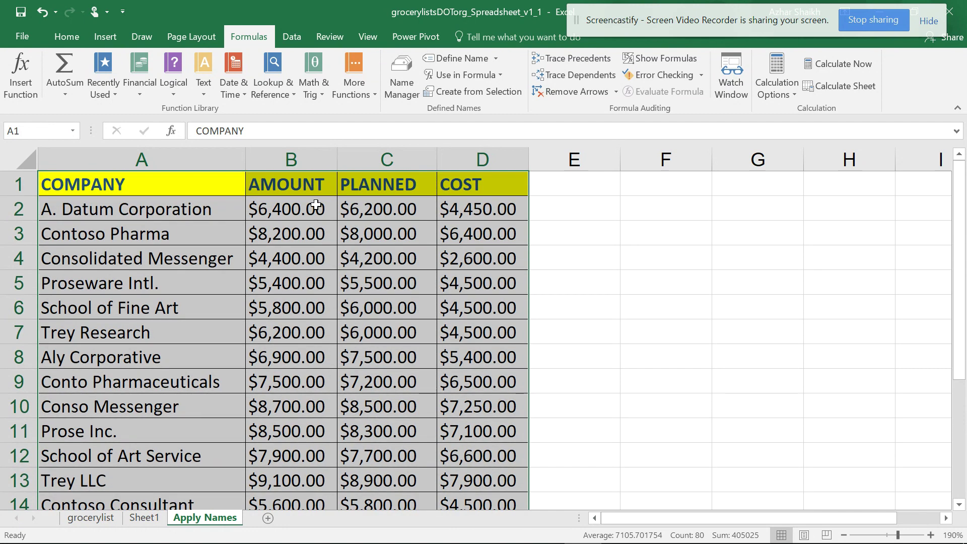
pyautogui.click(468, 92)
pyautogui.click(452, 205)
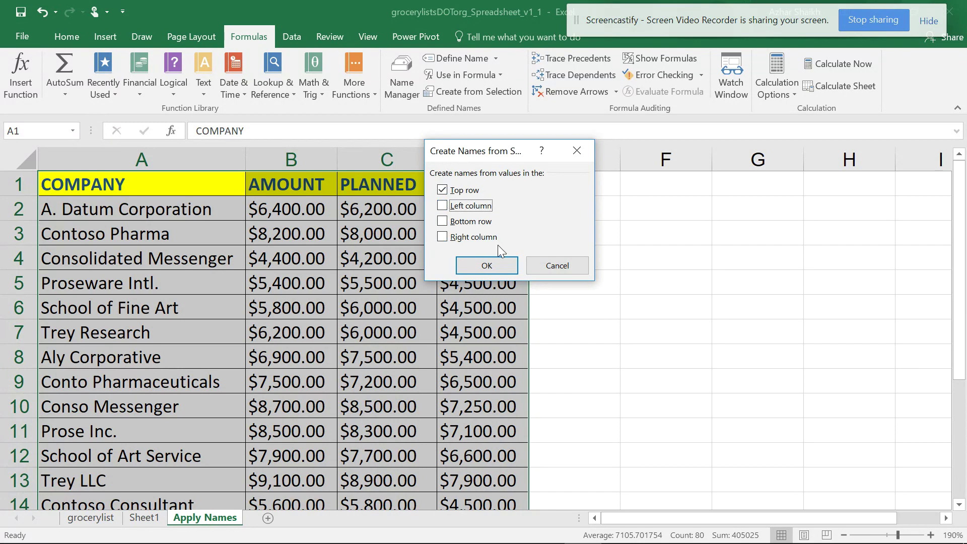
pyautogui.click(482, 263)
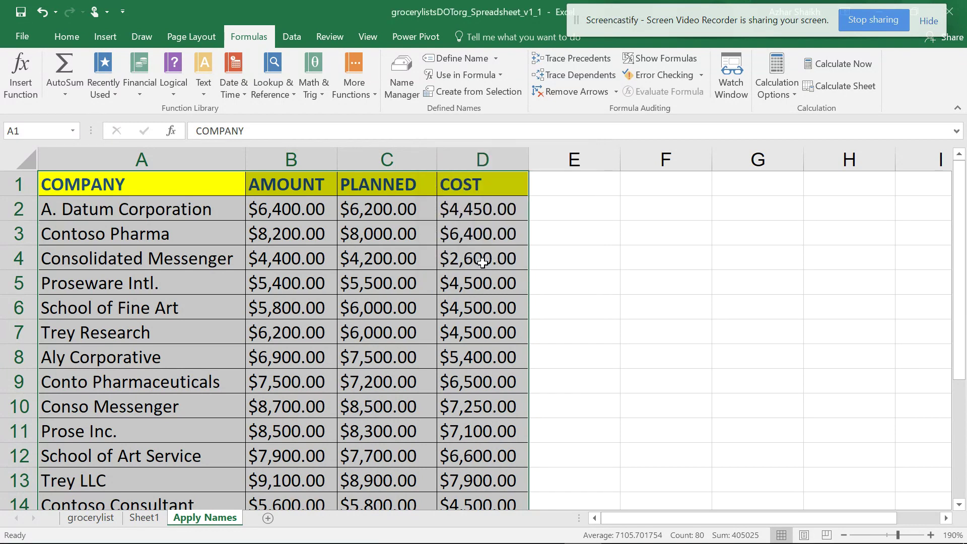
# Step: In the Name Manager, filter names by worksheet scope, workbook scope, defined names and table names, clear the filter and close it
pyautogui.click(406, 89)
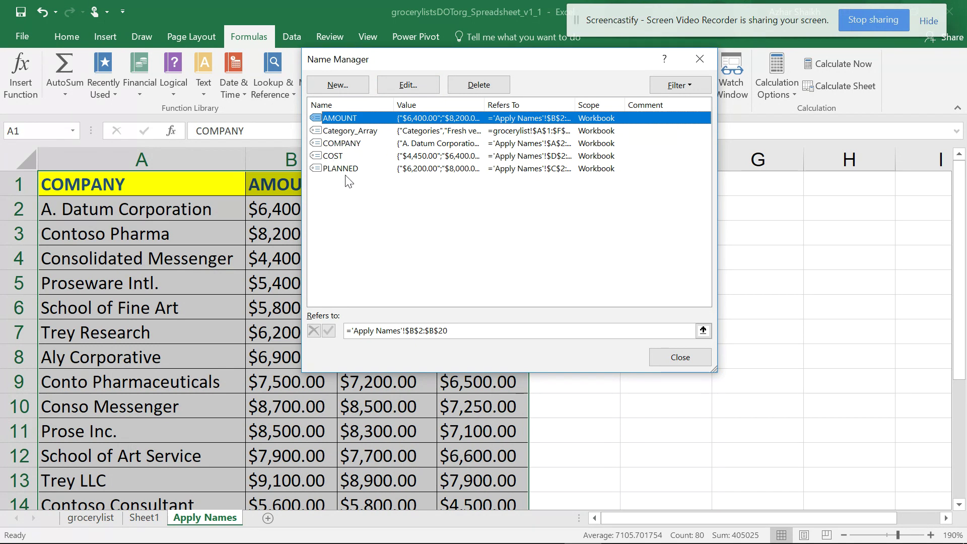
pyautogui.click(695, 82)
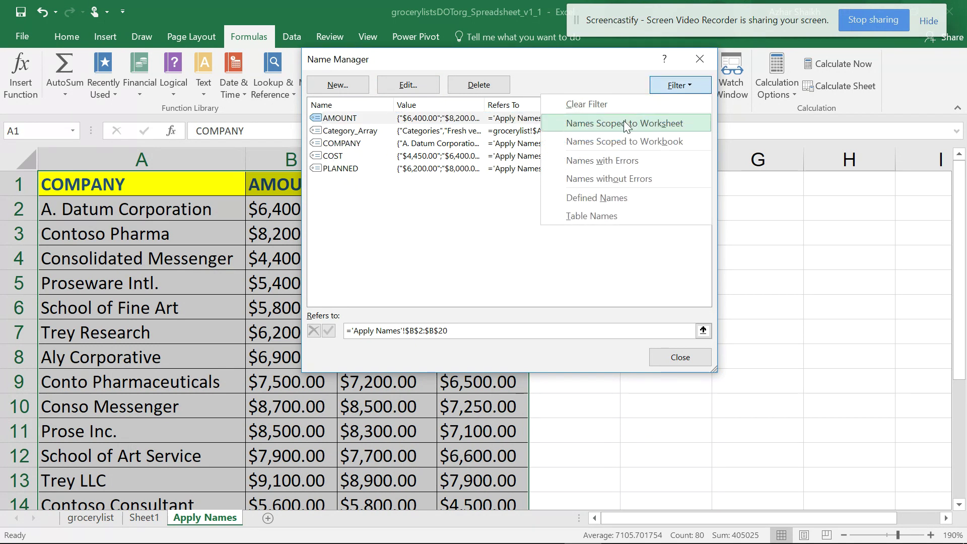
pyautogui.click(627, 128)
pyautogui.click(672, 85)
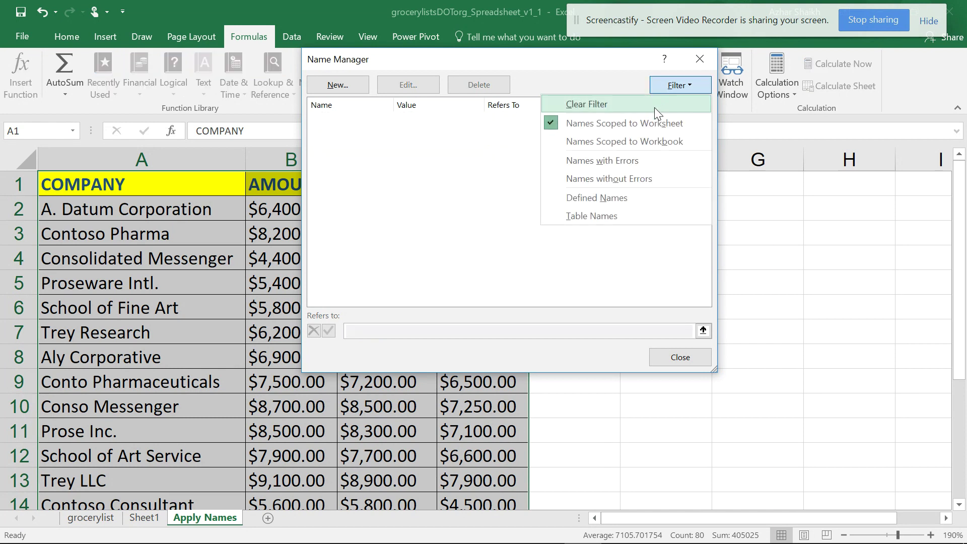
pyautogui.click(638, 141)
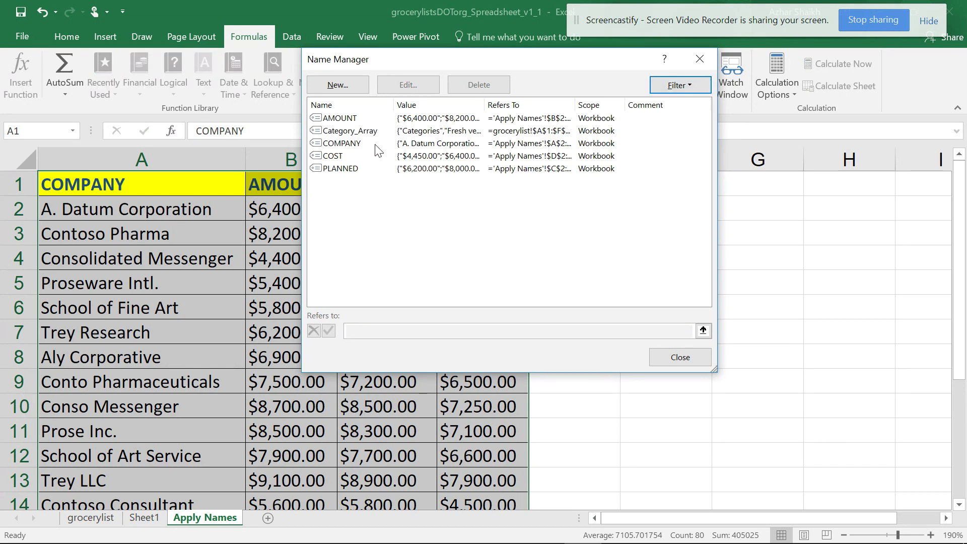
pyautogui.click(676, 90)
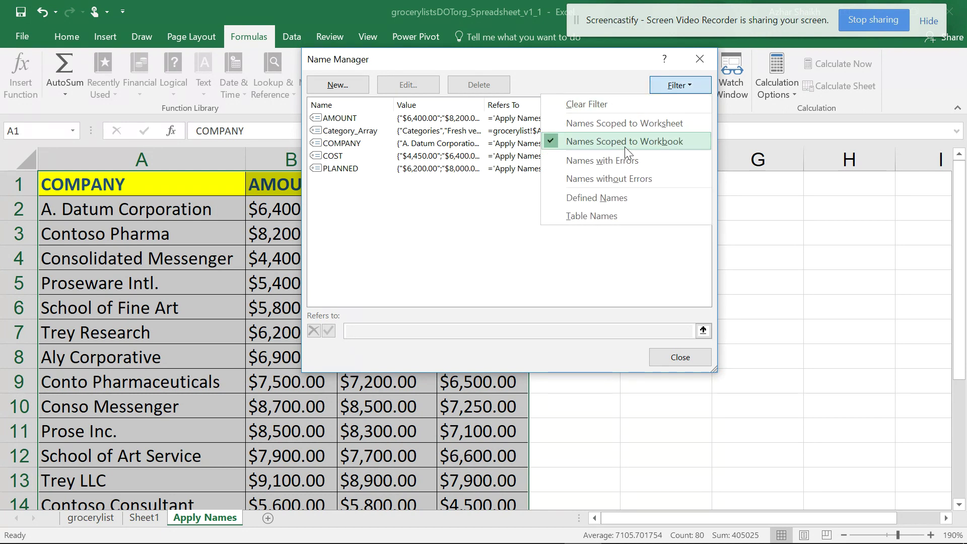
pyautogui.click(620, 198)
pyautogui.click(674, 87)
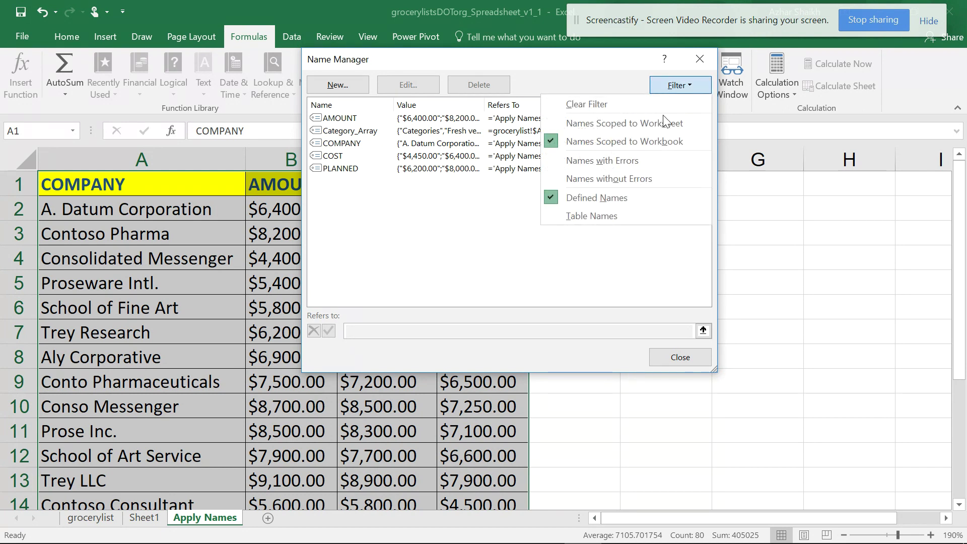
pyautogui.click(588, 212)
pyautogui.click(668, 93)
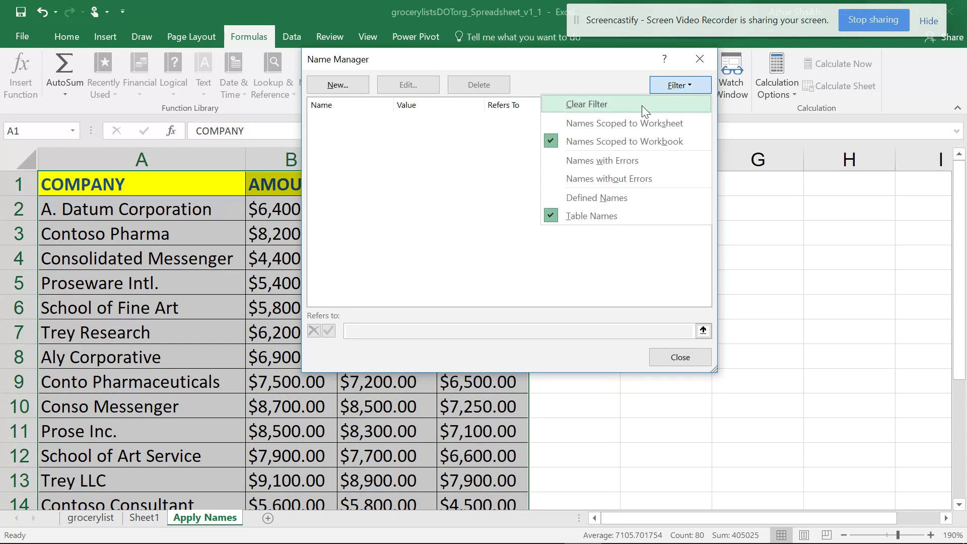
pyautogui.click(627, 101)
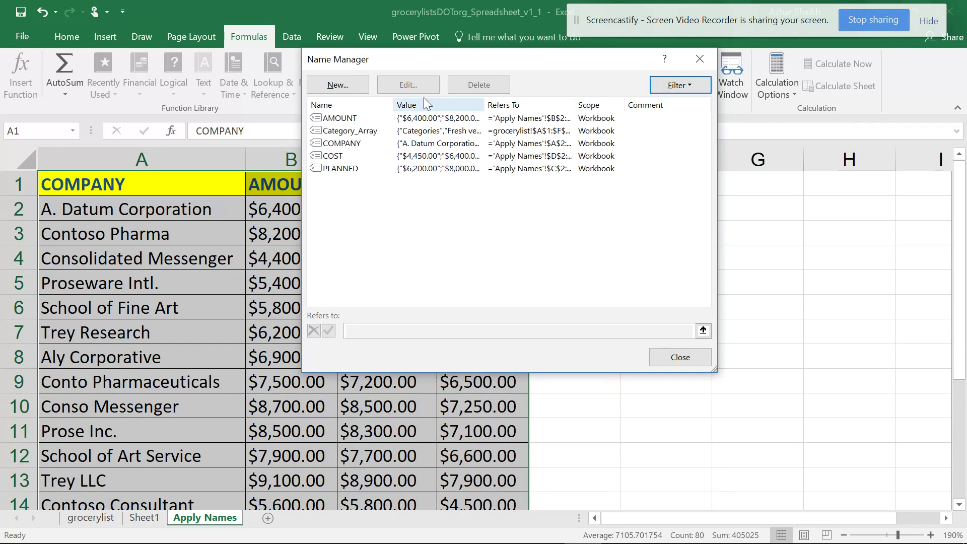
pyautogui.click(695, 357)
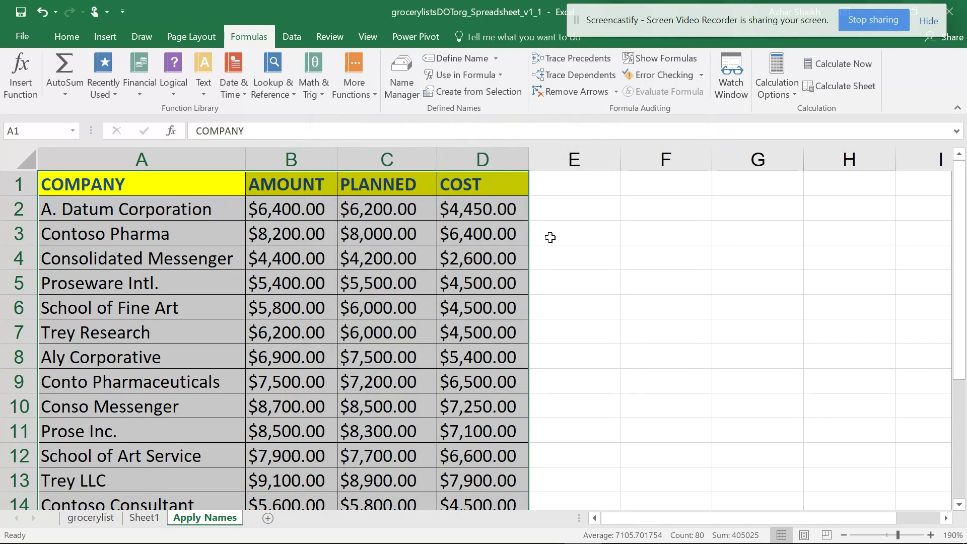
# Step: Enter the formula =B2+C2 in cell E2 to add the first company's amount and planned values
pyautogui.click(573, 204)
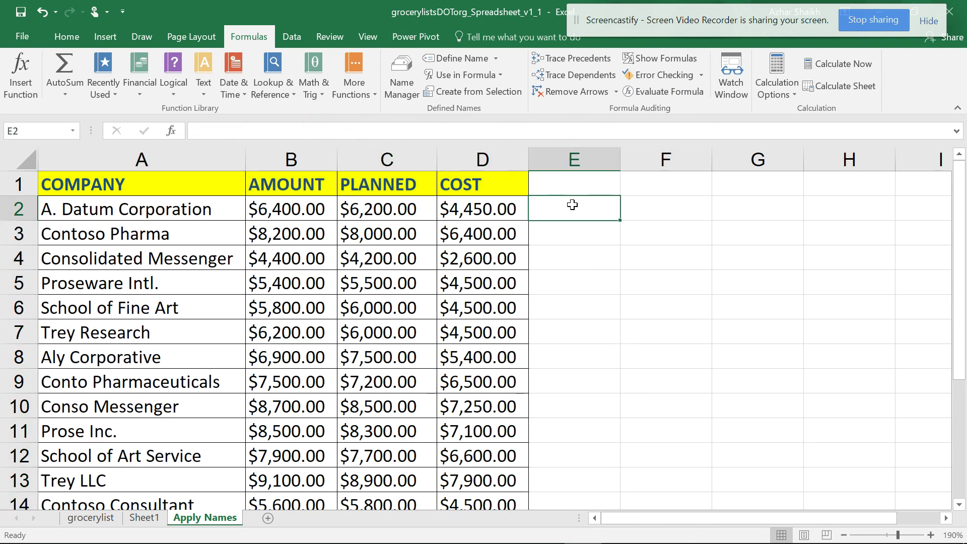
pyautogui.write('=')
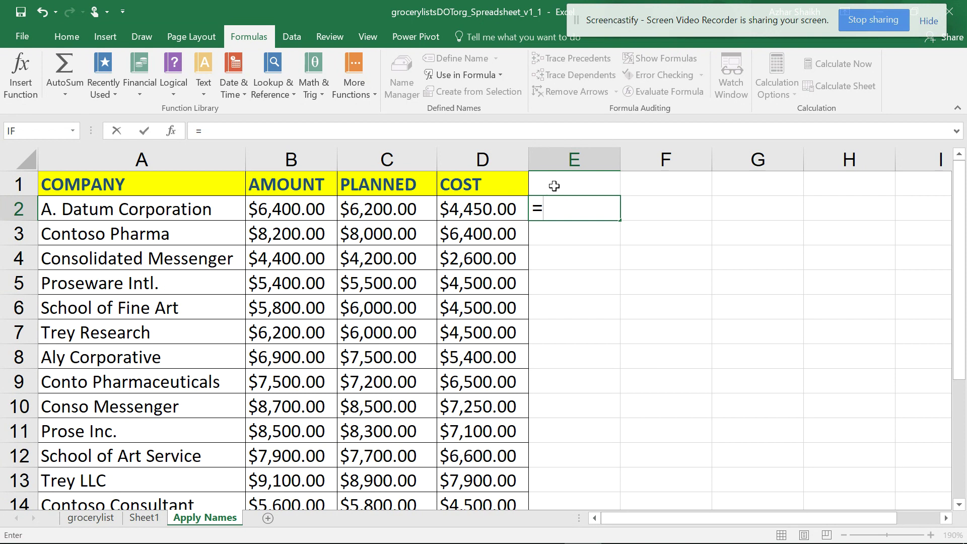
pyautogui.click(305, 211)
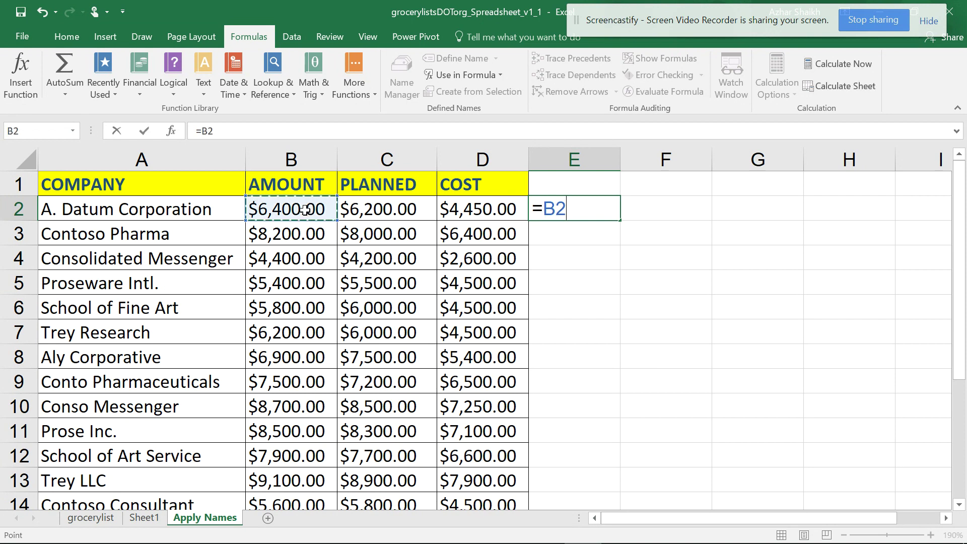
pyautogui.write('=')
pyautogui.click(384, 209)
pyautogui.press('BackSpace')
pyautogui.press('BackSpace')
pyautogui.press('BackSpace')
pyautogui.click(412, 211)
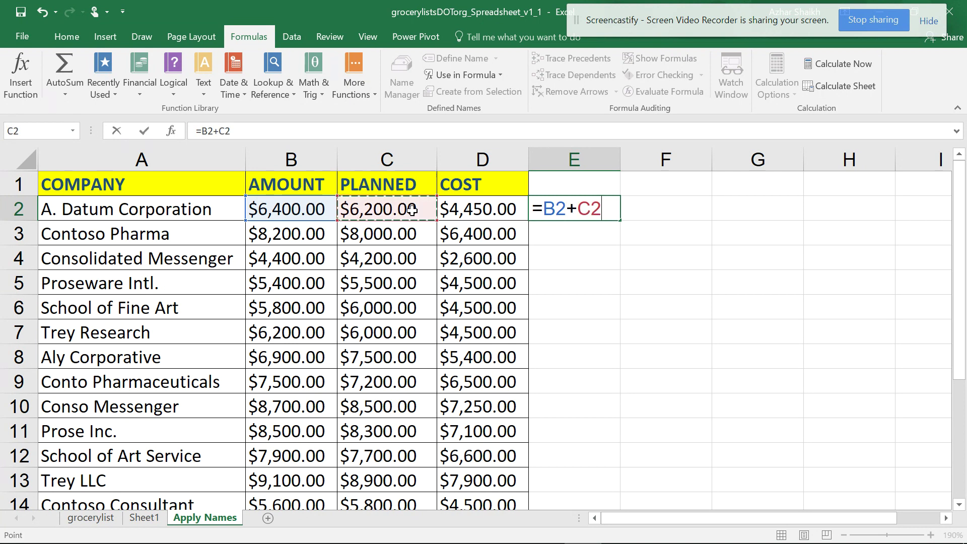
pyautogui.press('Return')
pyautogui.click(573, 207)
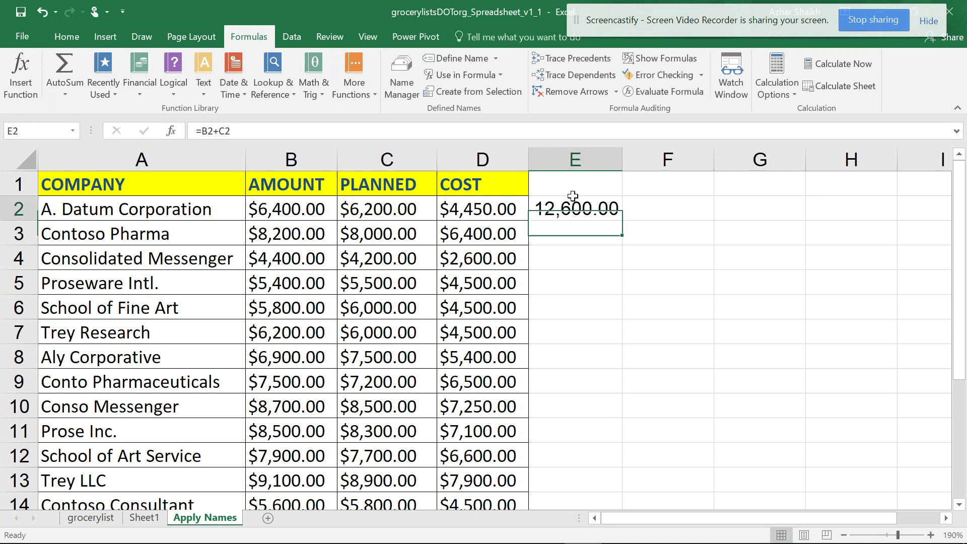
# Step: Enter the heading "Total Amount-Cost" in cell E1
pyautogui.click(563, 186)
pyautogui.write('t')
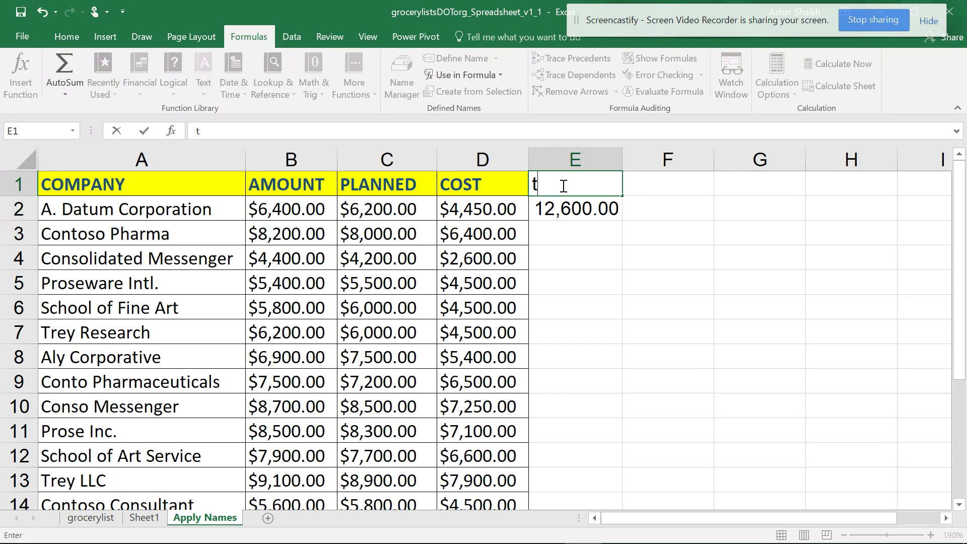
pyautogui.press('BackSpace')
pyautogui.write('t')
pyautogui.press('BackSpace')
pyautogui.write('Total Amo')
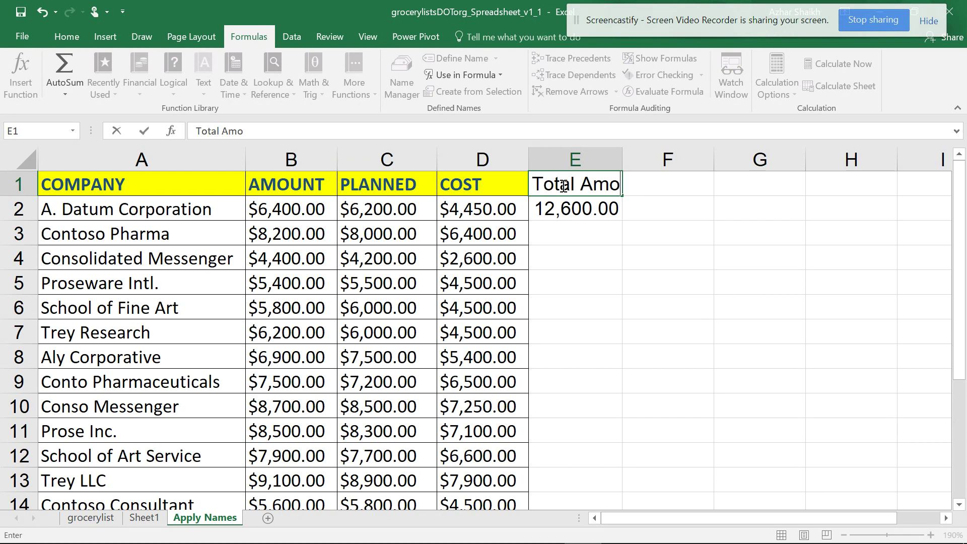
pyautogui.write('unt-Cost')
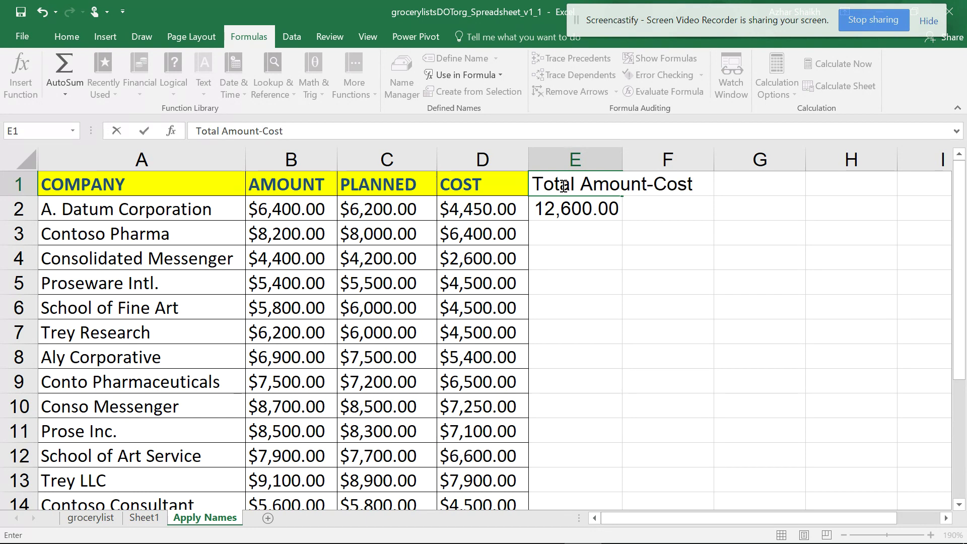
pyautogui.press('Return')
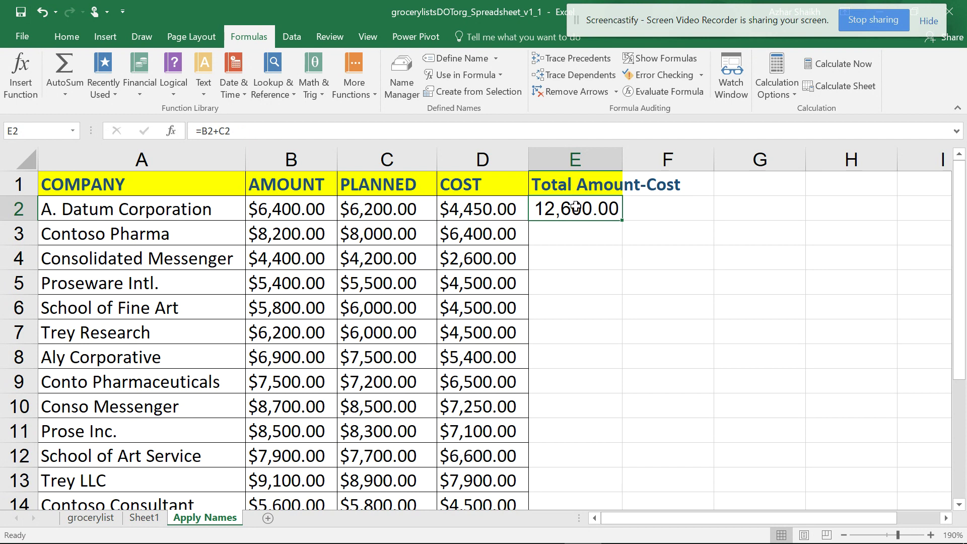
# Step: Extend the E2 formula to subtract the cost, making it =B2+C2-D2
pyautogui.click(277, 130)
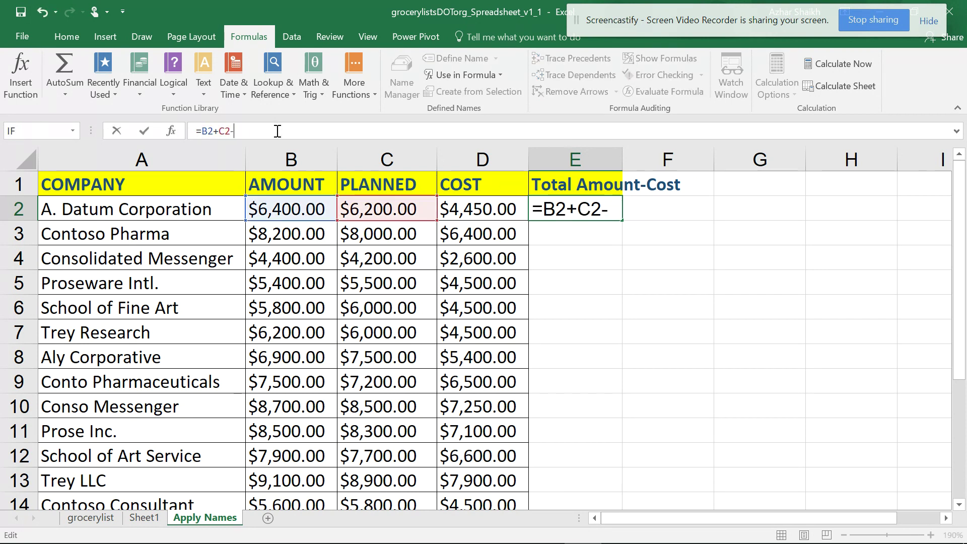
pyautogui.click(466, 208)
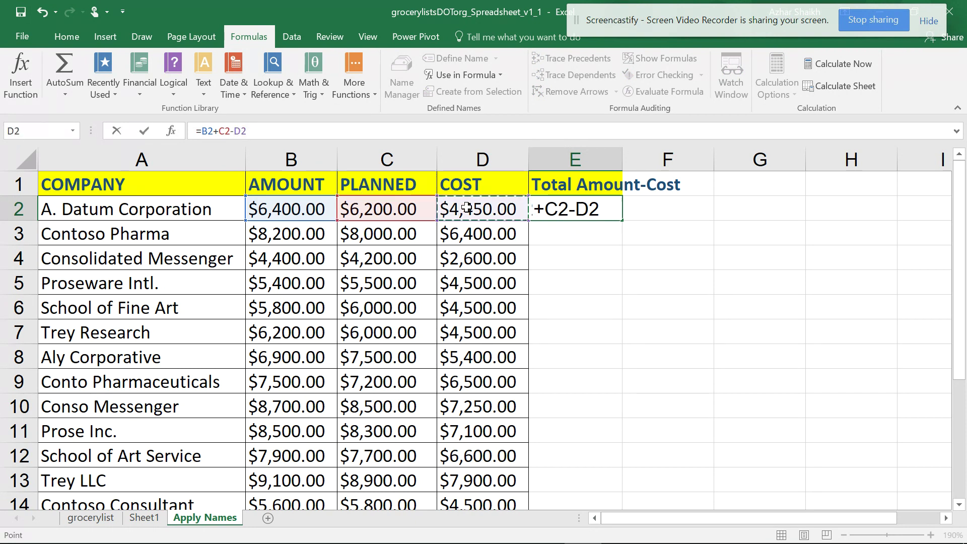
pyautogui.press('Return')
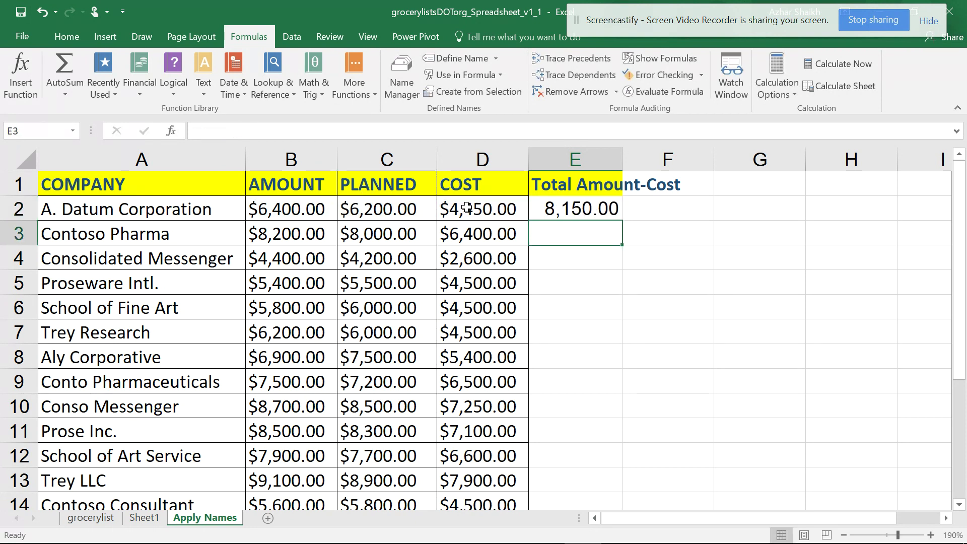
# Step: Fit column E's width to its contents and fill the E2 formula down for all companies, checking several copied formulas
pyautogui.click(573, 209)
pyautogui.doubleClick(623, 159)
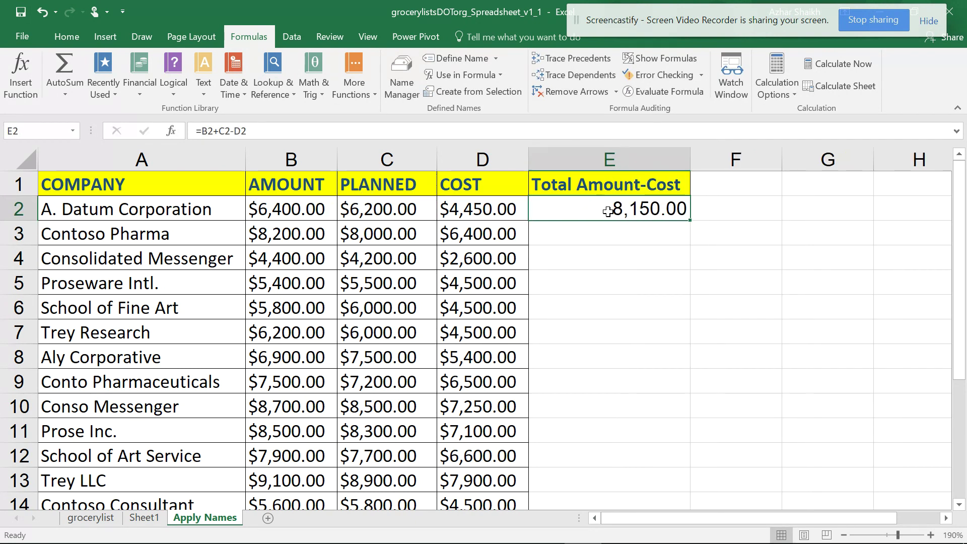
pyautogui.doubleClick(690, 220)
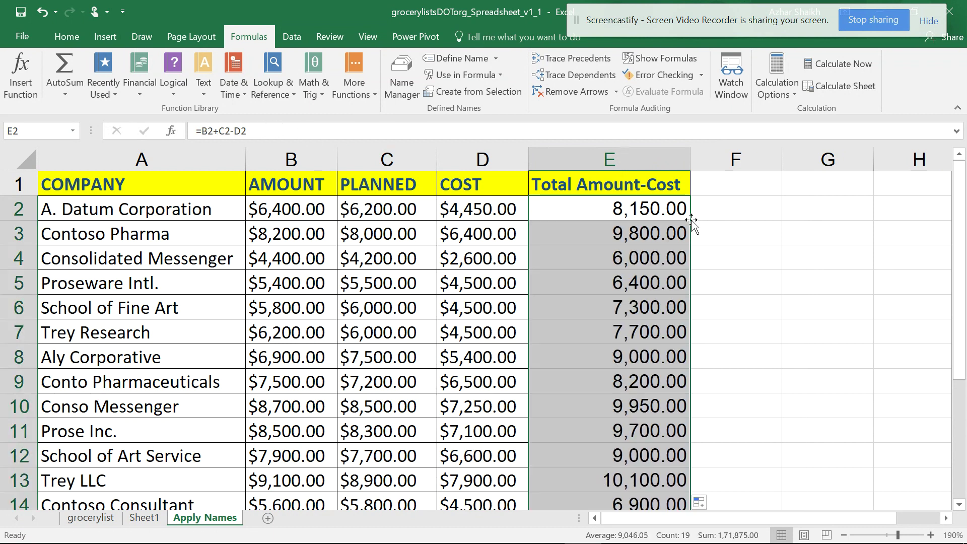
pyautogui.click(652, 236)
pyautogui.click(653, 260)
pyautogui.click(656, 307)
pyautogui.click(650, 322)
pyautogui.click(647, 256)
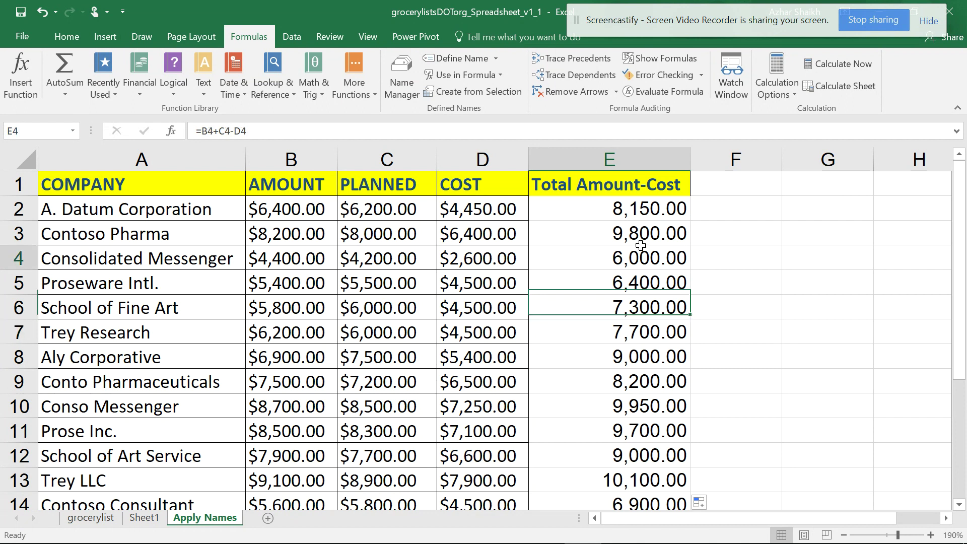
# Step: Clear the heading in E1 and inspect the cell references in the E2 formula without changing it
pyautogui.click(645, 188)
pyautogui.press('Delete')
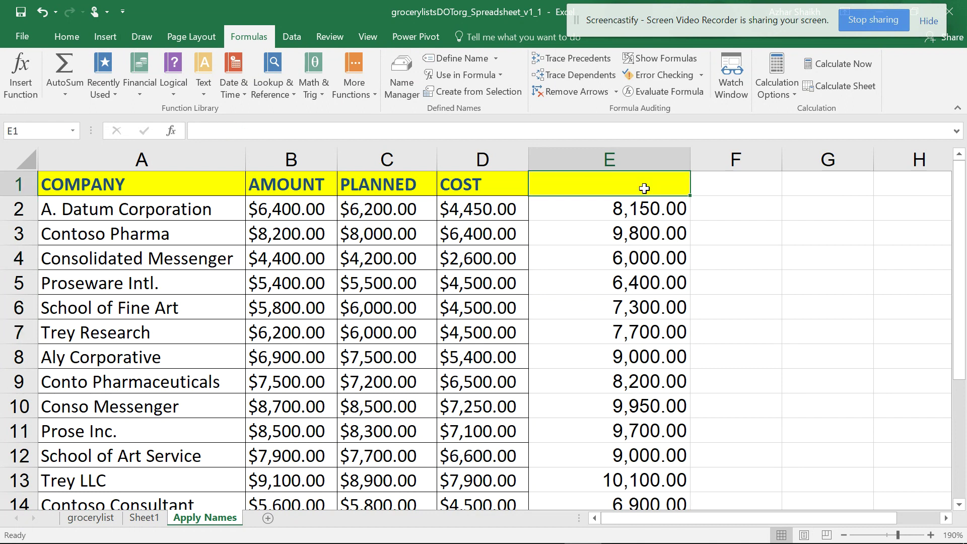
pyautogui.click(660, 216)
pyautogui.click(644, 262)
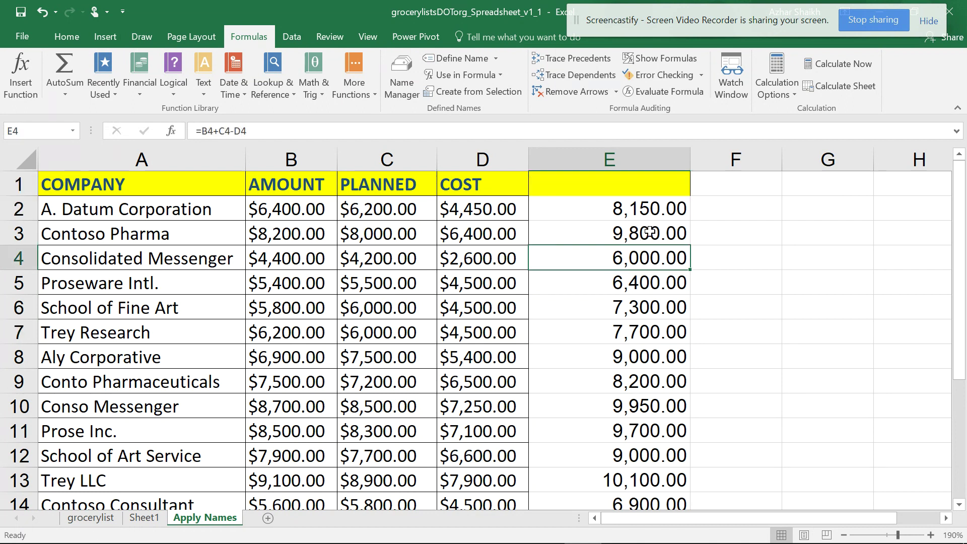
pyautogui.click(621, 207)
pyautogui.doubleClick(611, 211)
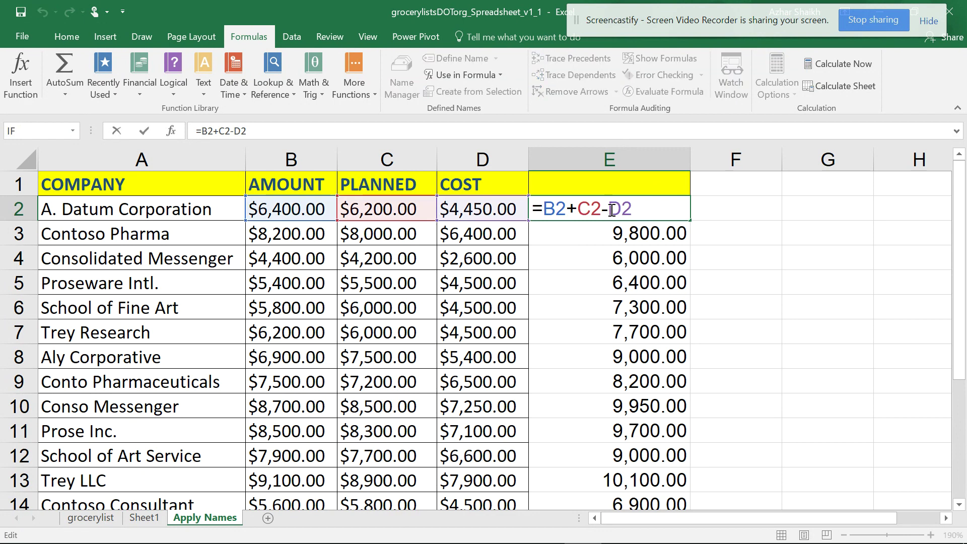
pyautogui.press('Escape')
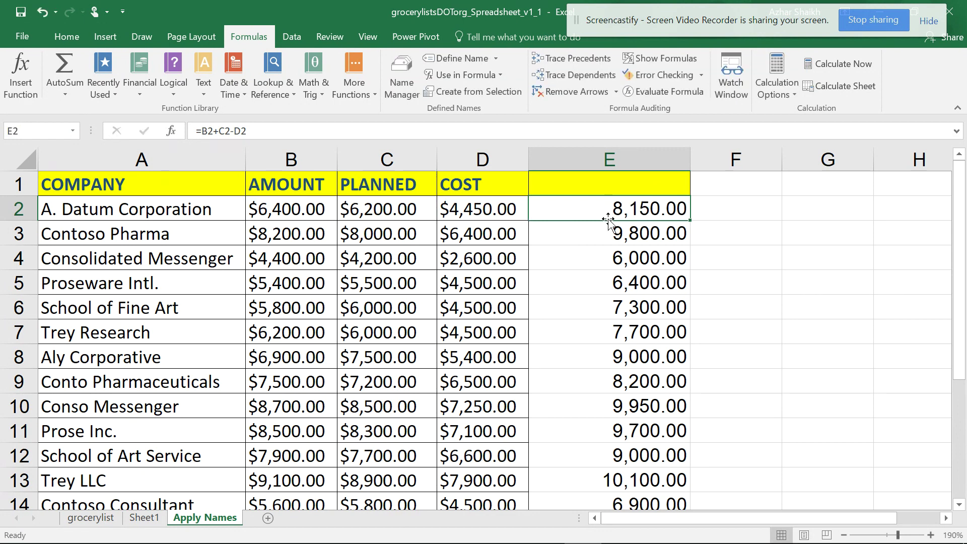
# Step: Apply the names AMOUNT, COMPANY, COST and PLANNED to the sheet's formulas, using row and column names in Row column order
pyautogui.click(497, 58)
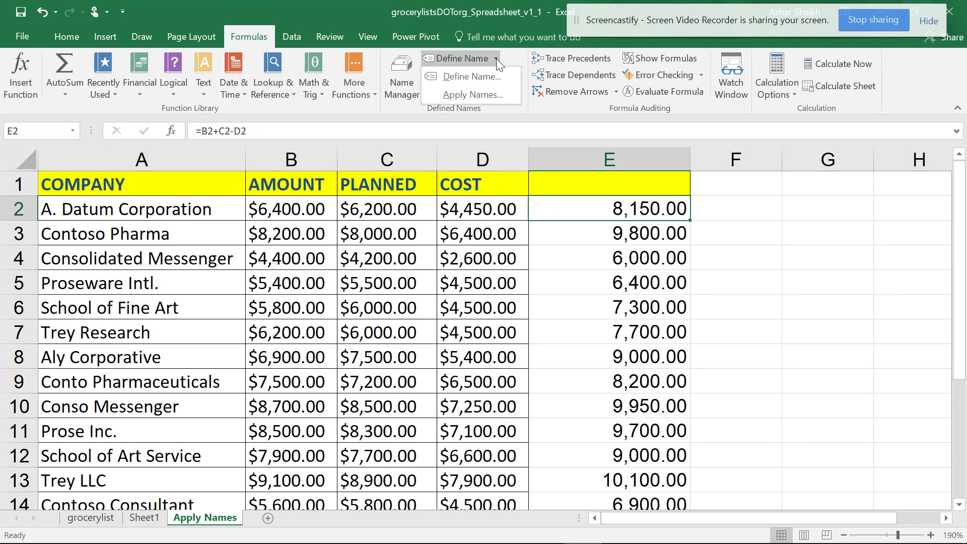
pyautogui.click(489, 93)
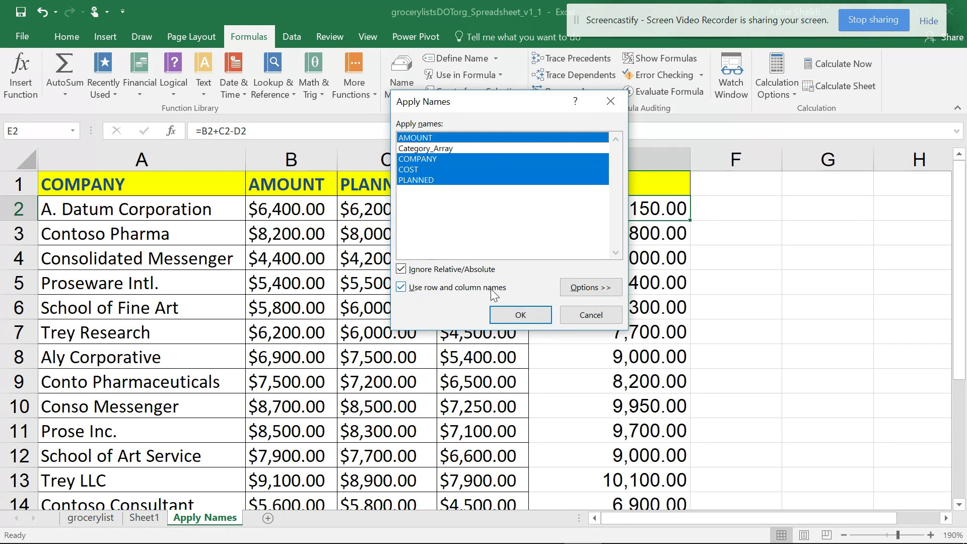
pyautogui.click(591, 286)
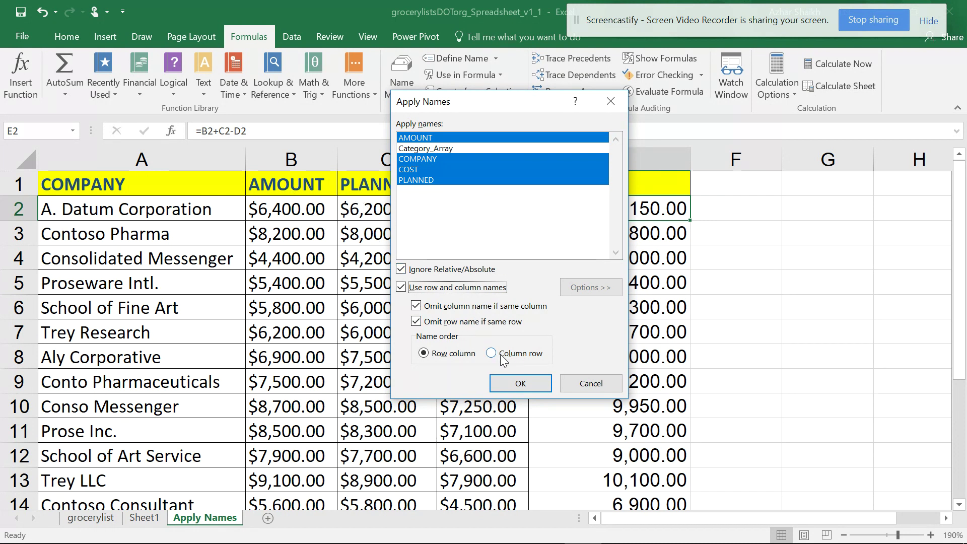
pyautogui.click(505, 383)
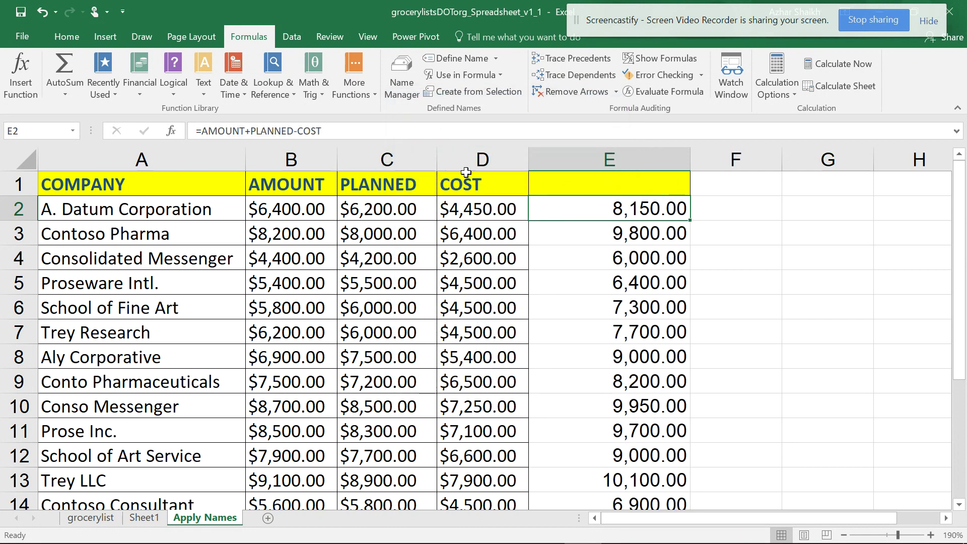
# Step: Inspect the named-range formulas in column E, from E2 through the lower company rows, without changing them
pyautogui.moveTo(342, 128); pyautogui.dragTo(194, 129)
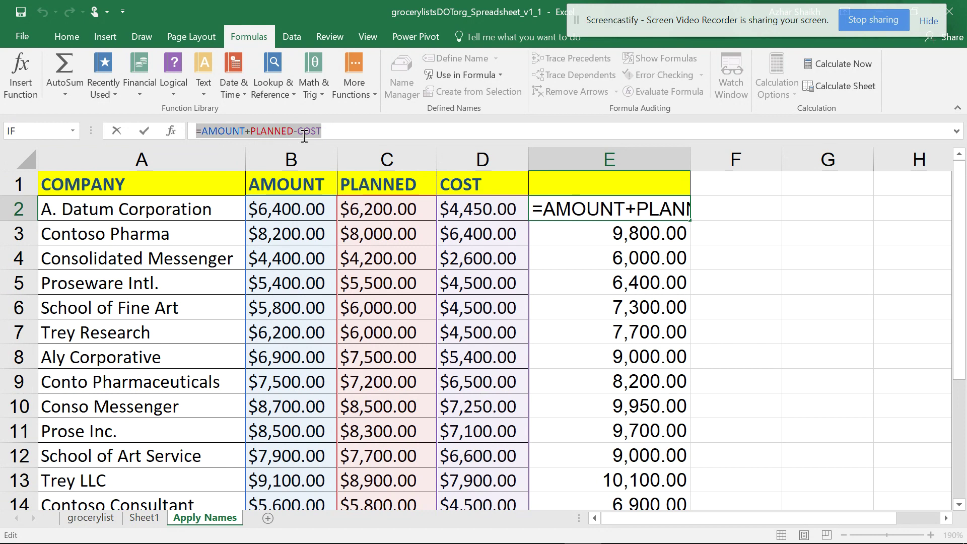
pyautogui.press('Escape')
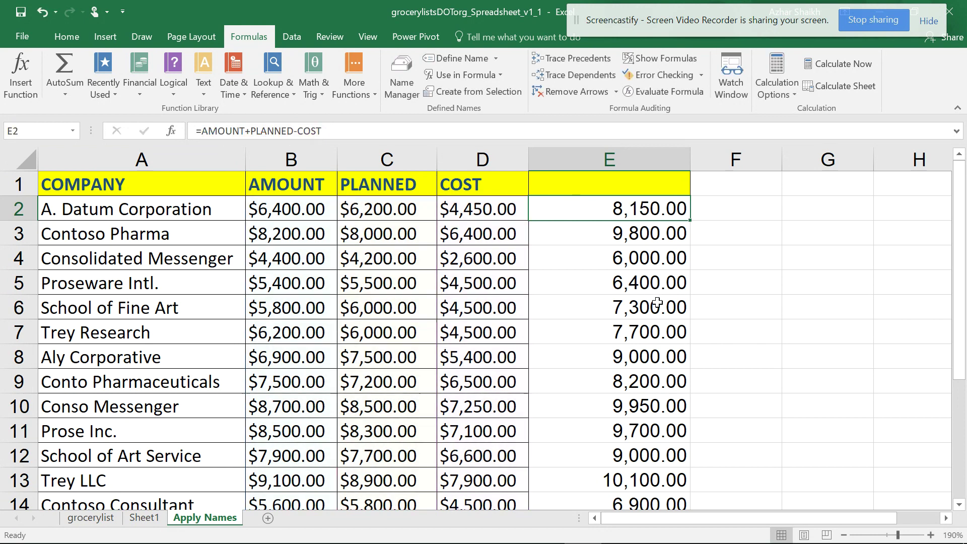
pyautogui.click(638, 230)
pyautogui.click(639, 282)
pyautogui.click(640, 332)
pyautogui.click(647, 406)
pyautogui.click(658, 330)
pyautogui.scroll(-3, 657, 330)
pyautogui.click(633, 331)
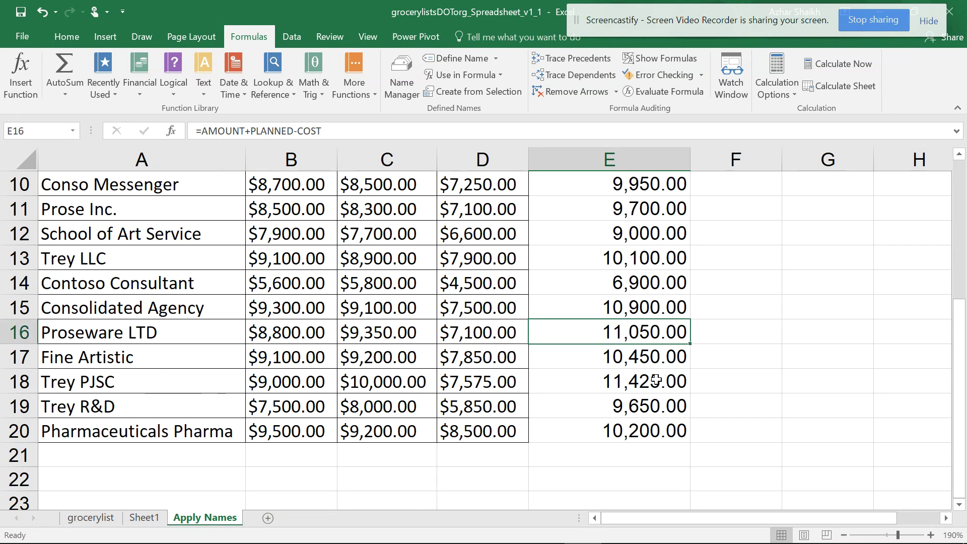
pyautogui.click(641, 399)
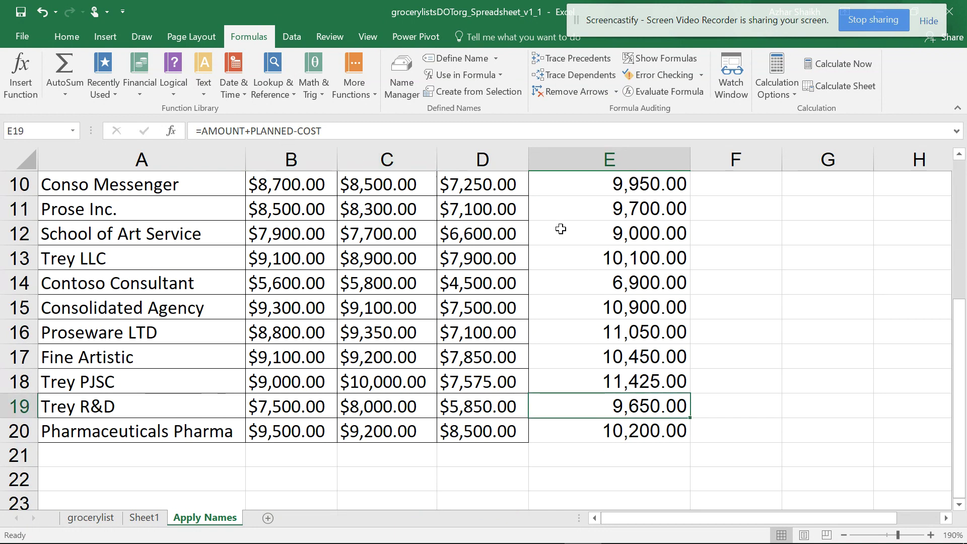
pyautogui.scroll(-1, 623, 257)
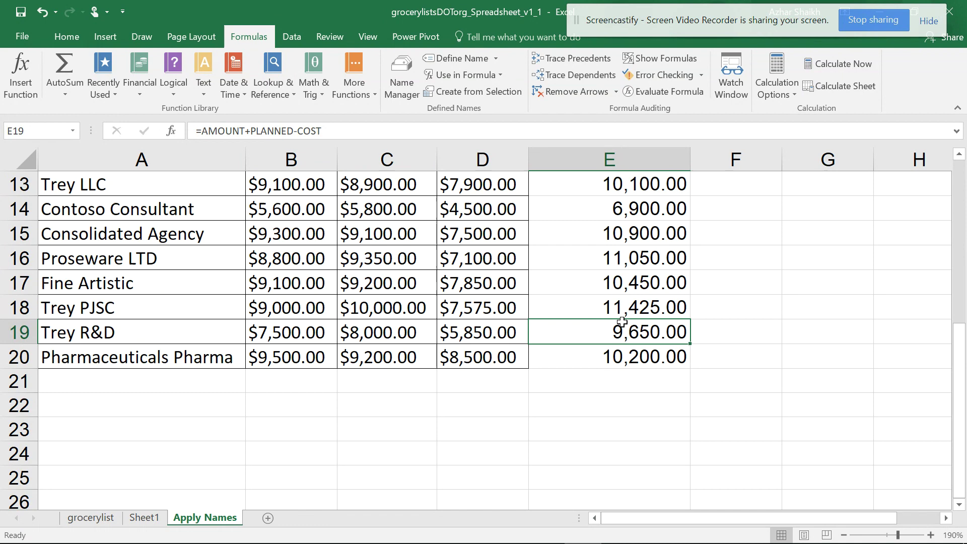
pyautogui.scroll(3, 625, 322)
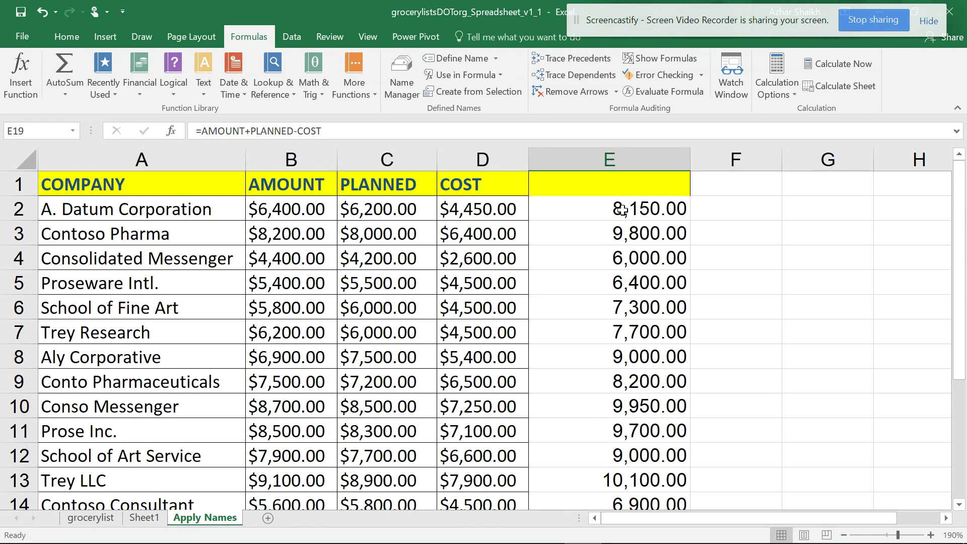
# Step: Copy the E2 formula text without its equals sign into E1 as the heading AMOUNT+PLANNED-COST and fit column E's width
pyautogui.click(623, 217)
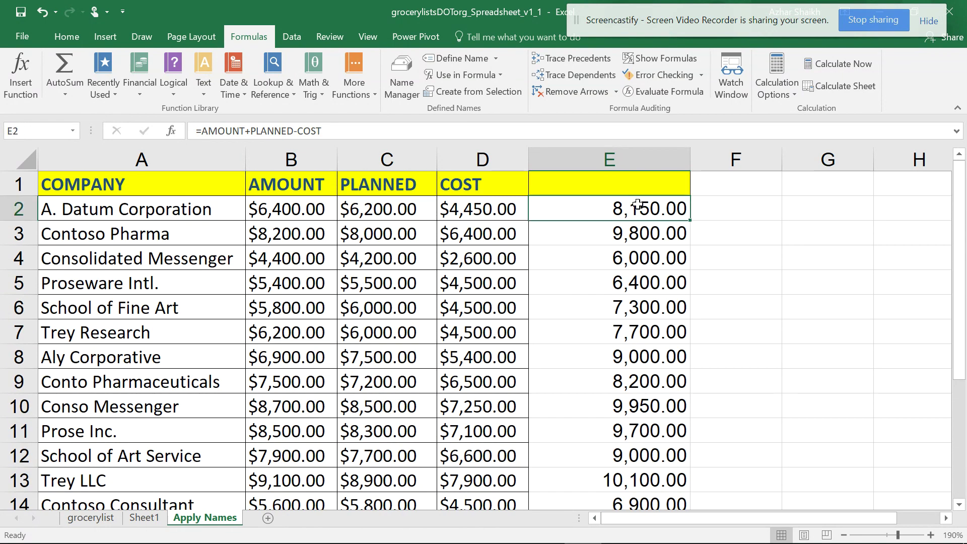
pyautogui.click(329, 130)
pyautogui.moveTo(329, 130); pyautogui.dragTo(201, 130)
pyautogui.hotkey('ctrl', 'c')
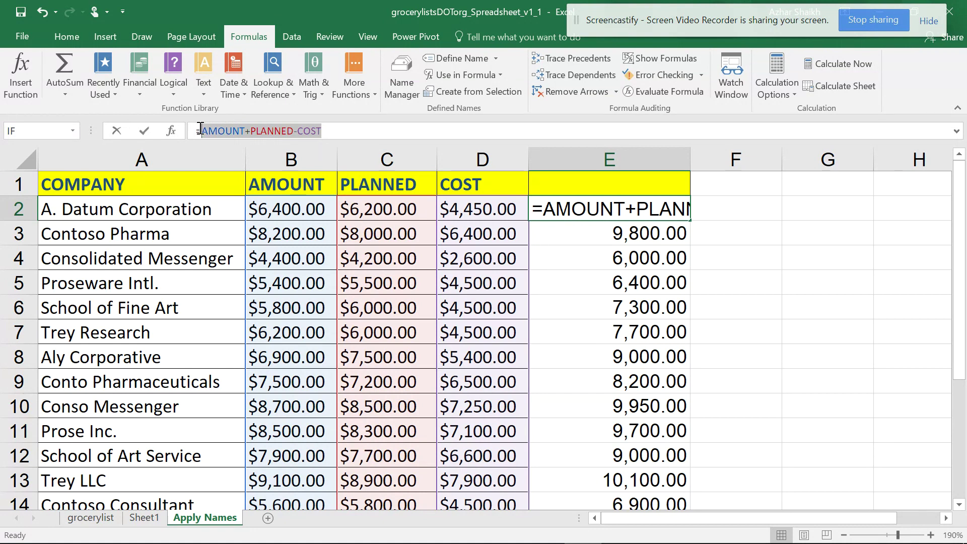
pyautogui.click(559, 180)
pyautogui.press('Escape')
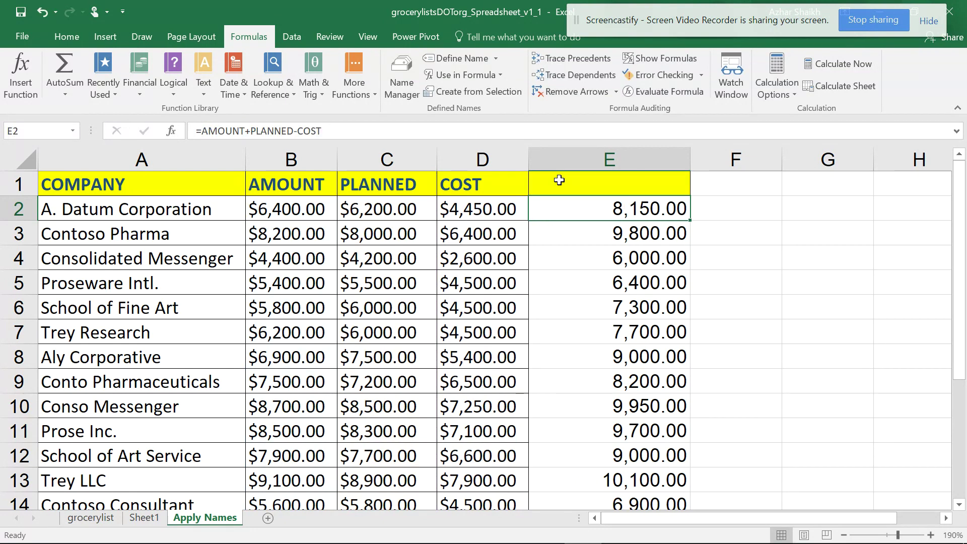
pyautogui.doubleClick(559, 180)
pyautogui.hotkey('ctrl', 'v')
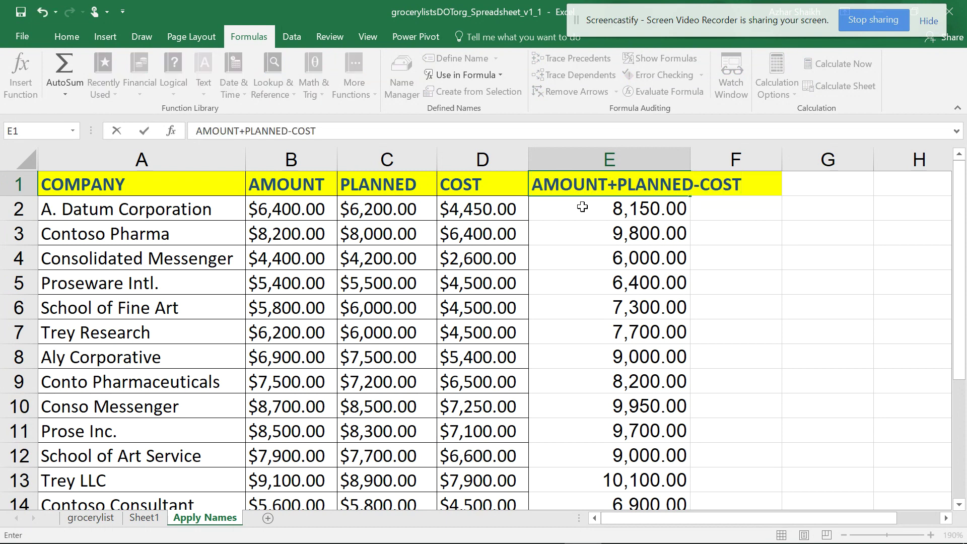
pyautogui.click(582, 204)
pyautogui.doubleClick(690, 160)
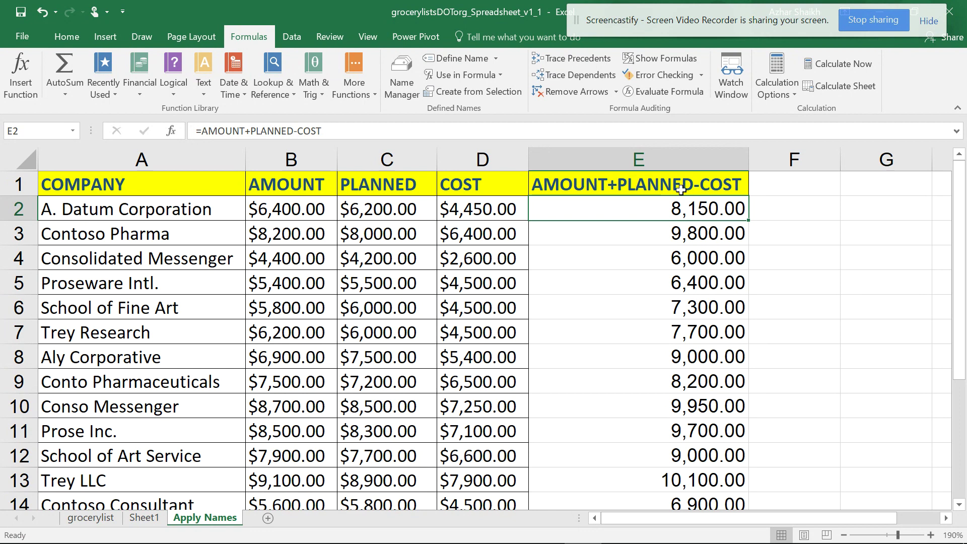
# Step: Clear the heading in E1, keeping the E2 formula, and refit column E's width to its remaining contents
pyautogui.press('Delete')
pyautogui.hotkey('ctrl', 'z')
pyautogui.click(662, 182)
pyautogui.press('Delete')
pyautogui.click(643, 226)
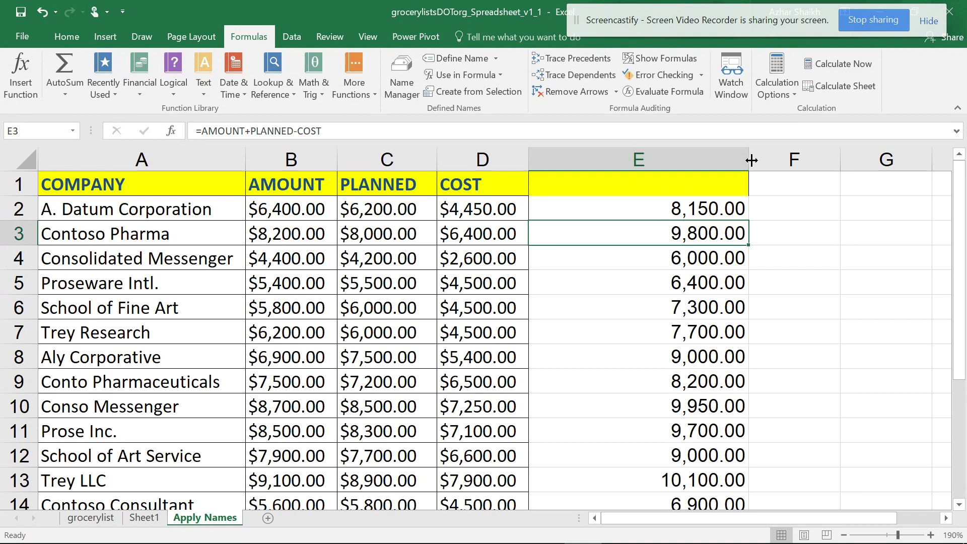
pyautogui.doubleClick(752, 160)
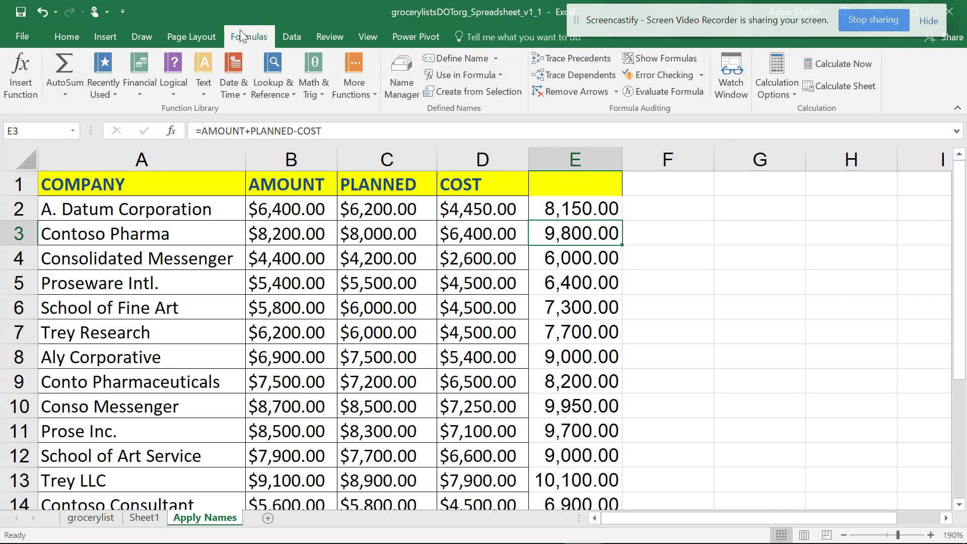
# Step: Create a workbook-scoped name a that refers to A1:A12 on the Apply Names sheet
pyautogui.click(401, 81)
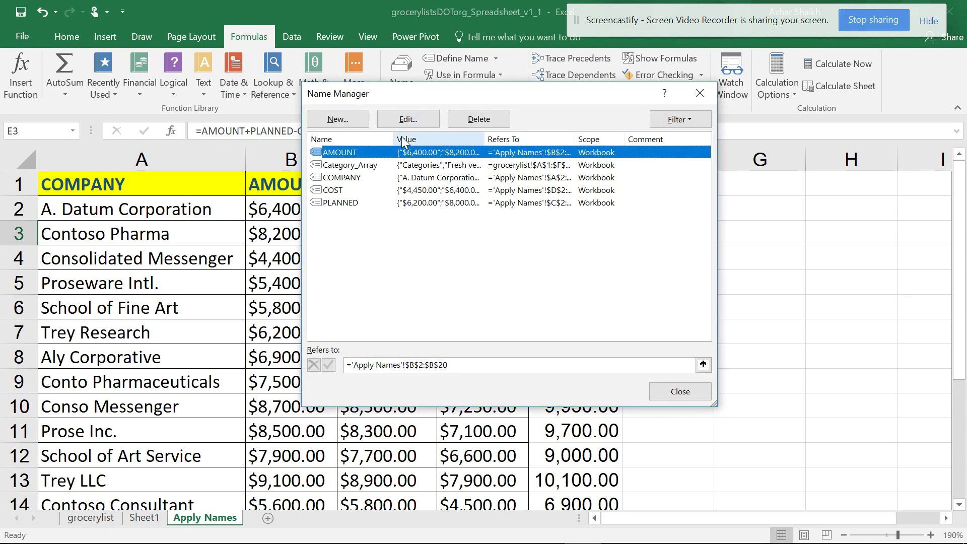
pyautogui.click(347, 120)
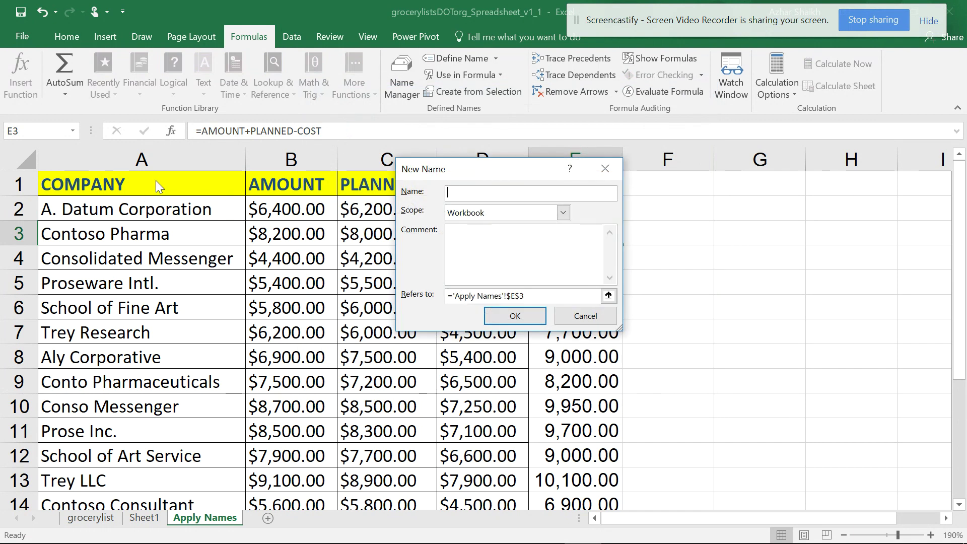
pyautogui.write('a')
pyautogui.moveTo(516, 295); pyautogui.dragTo(453, 296)
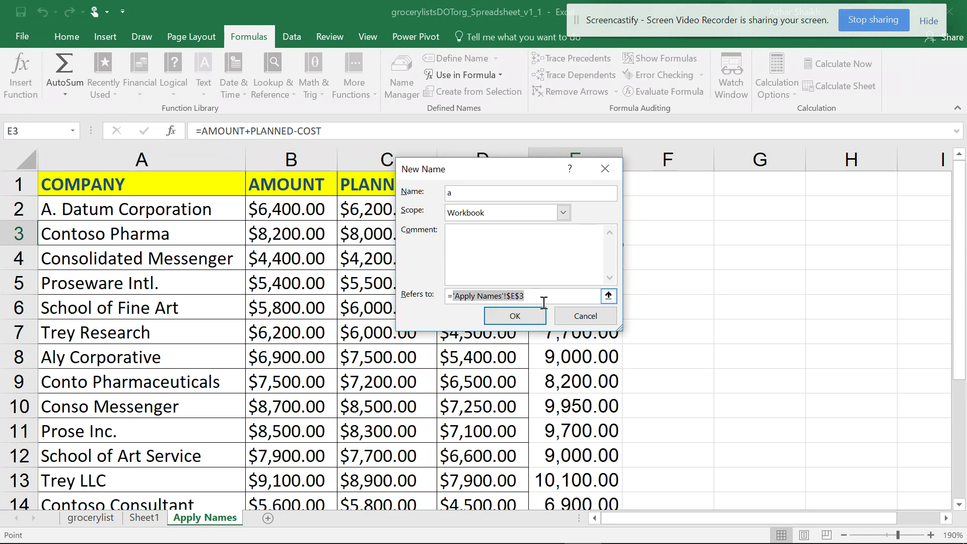
pyautogui.press('BackSpace')
pyautogui.moveTo(189, 189); pyautogui.dragTo(202, 462)
pyautogui.click(518, 310)
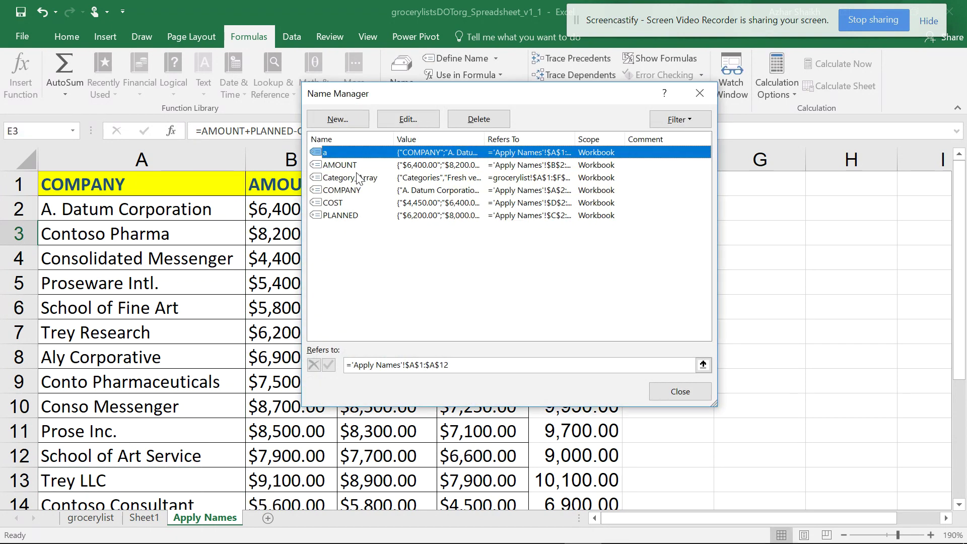
# Step: Try adding +'Apply Names'!$A$1:$B$9 to the reference of the name a, and discard the edit
pyautogui.click(413, 120)
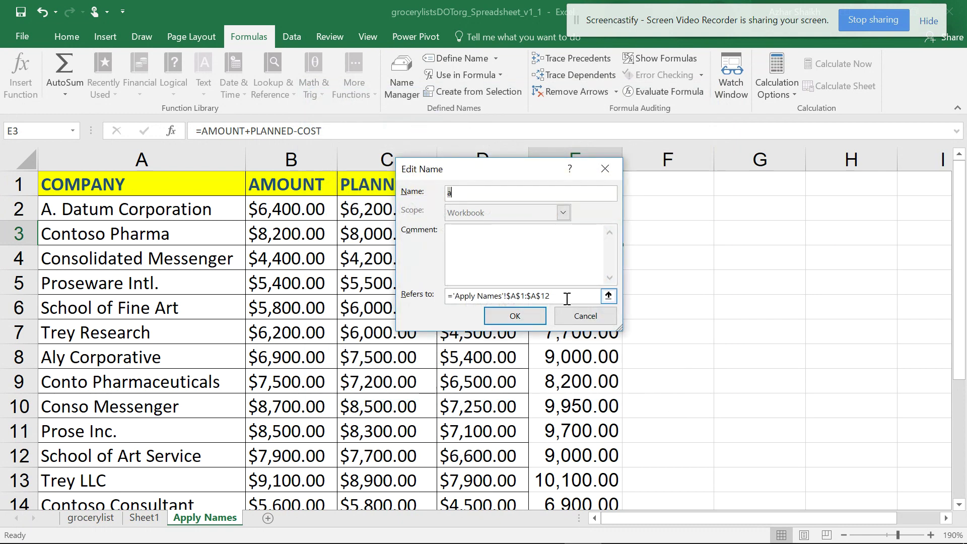
pyautogui.click(609, 296)
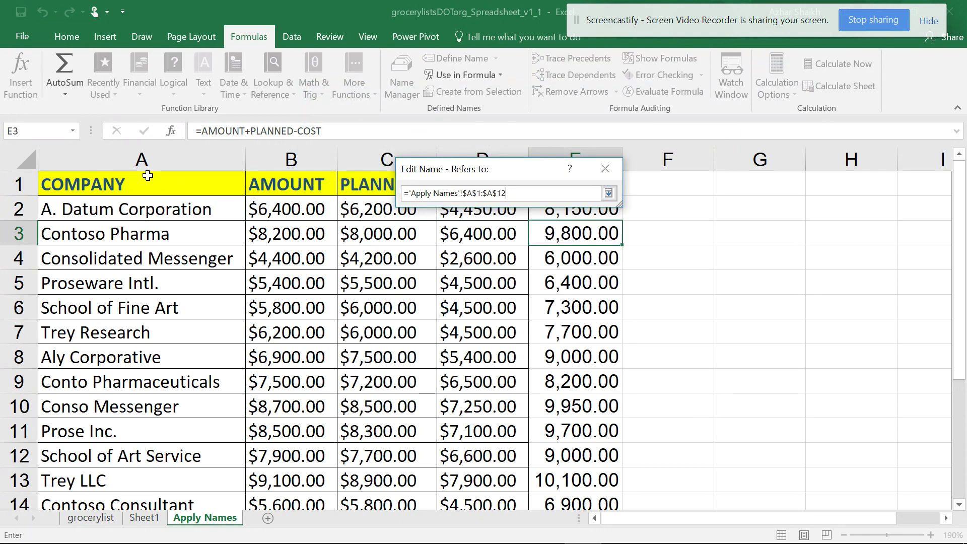
pyautogui.write('+')
pyautogui.moveTo(151, 191); pyautogui.dragTo(323, 385)
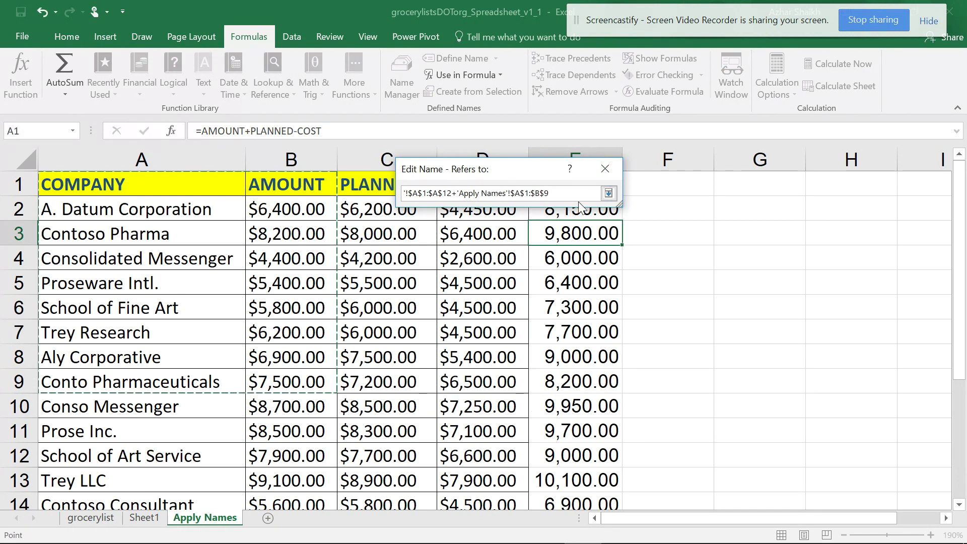
pyautogui.click(555, 193)
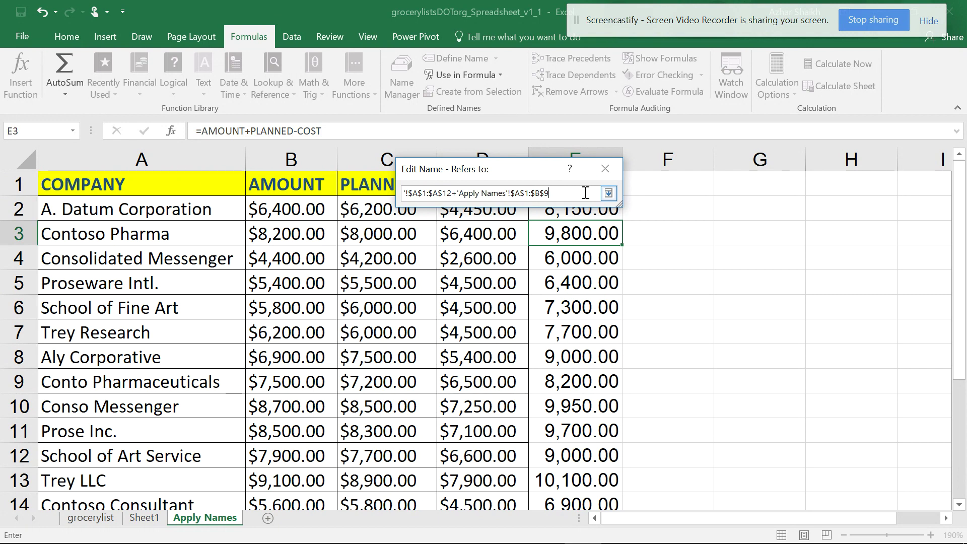
pyautogui.click(608, 193)
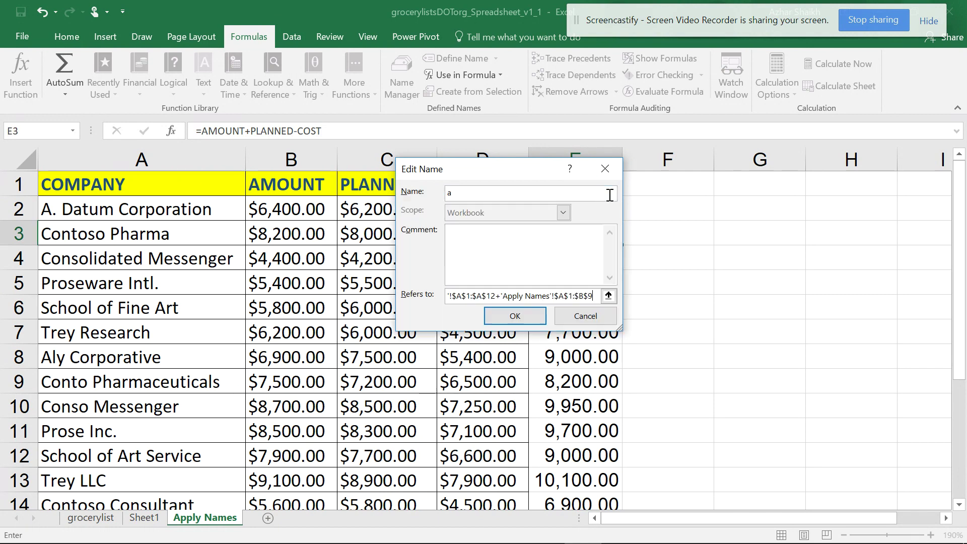
pyautogui.click(570, 316)
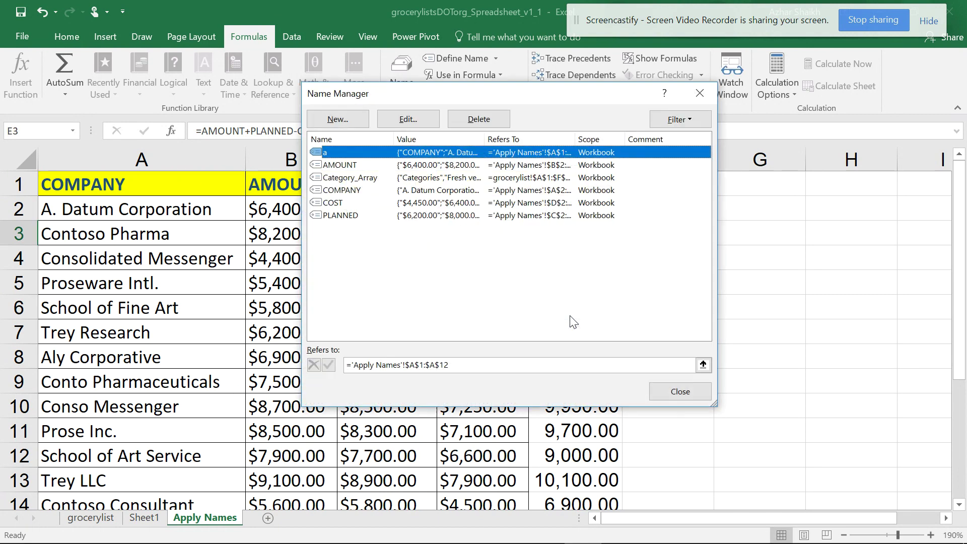
# Step: Delete the name a from the workbook and close the Name Manager
pyautogui.click(472, 124)
pyautogui.click(472, 319)
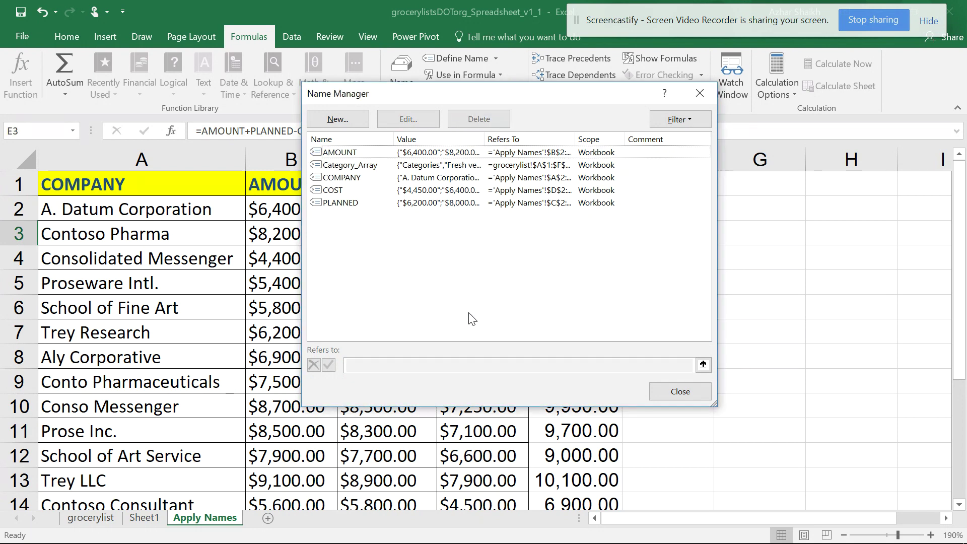
pyautogui.click(710, 94)
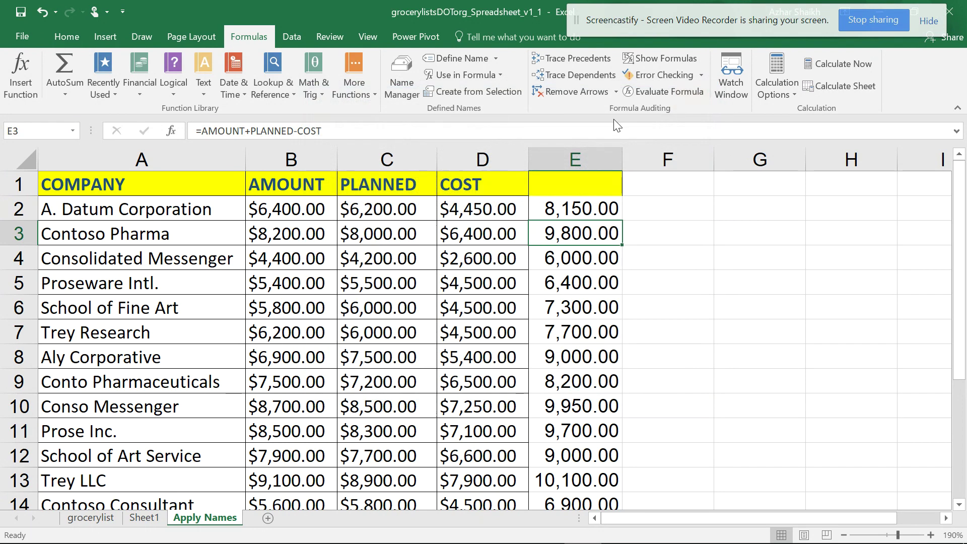
# Step: Review the fields for defining a new name and close the dialog without creating one
pyautogui.click(495, 60)
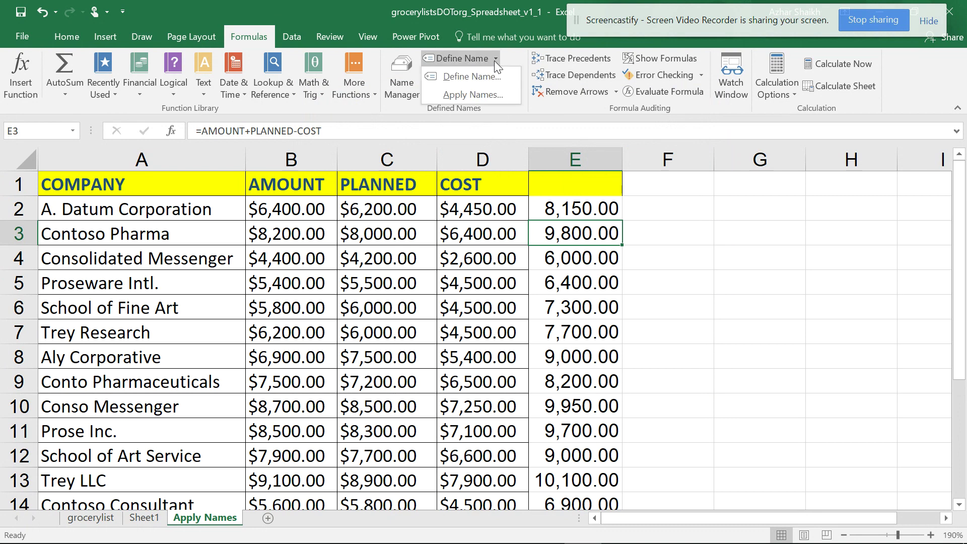
pyautogui.click(454, 77)
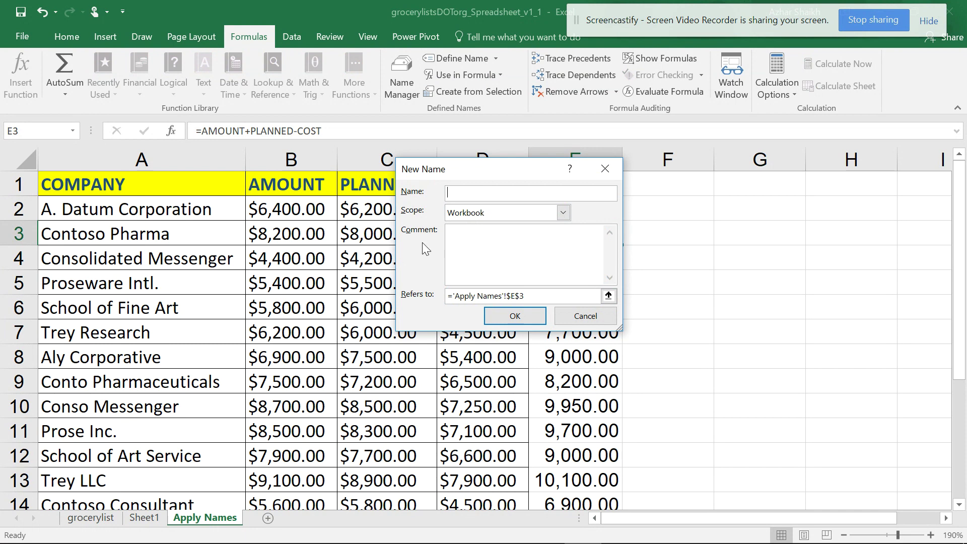
pyautogui.click(580, 317)
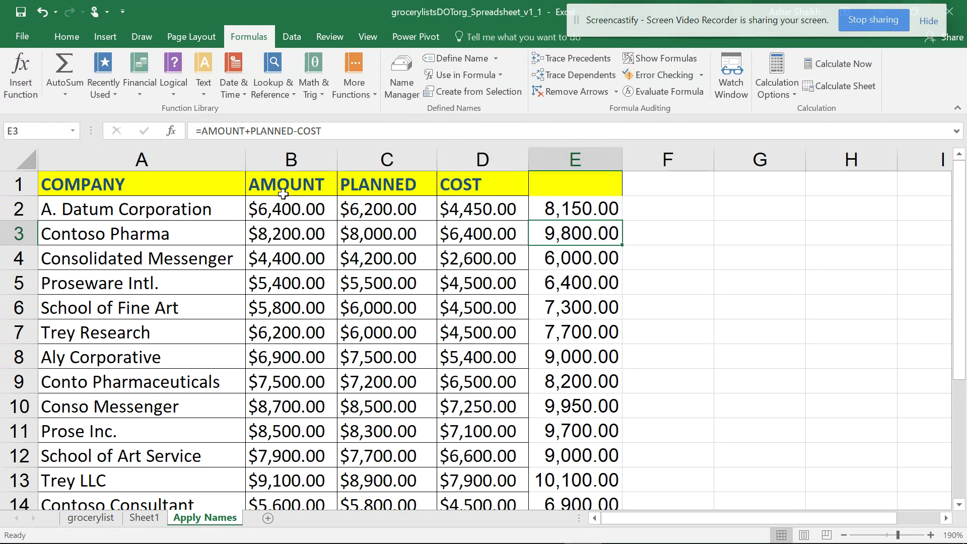
# Step: Try to create names from the left column with only cell E3 selected, and dismiss the alert
pyautogui.click(459, 91)
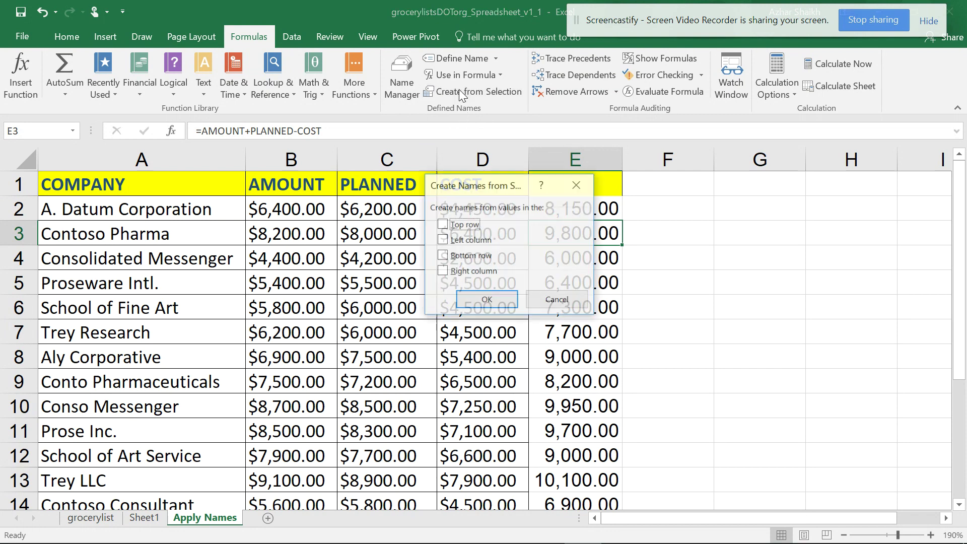
pyautogui.click(445, 241)
pyautogui.click(497, 298)
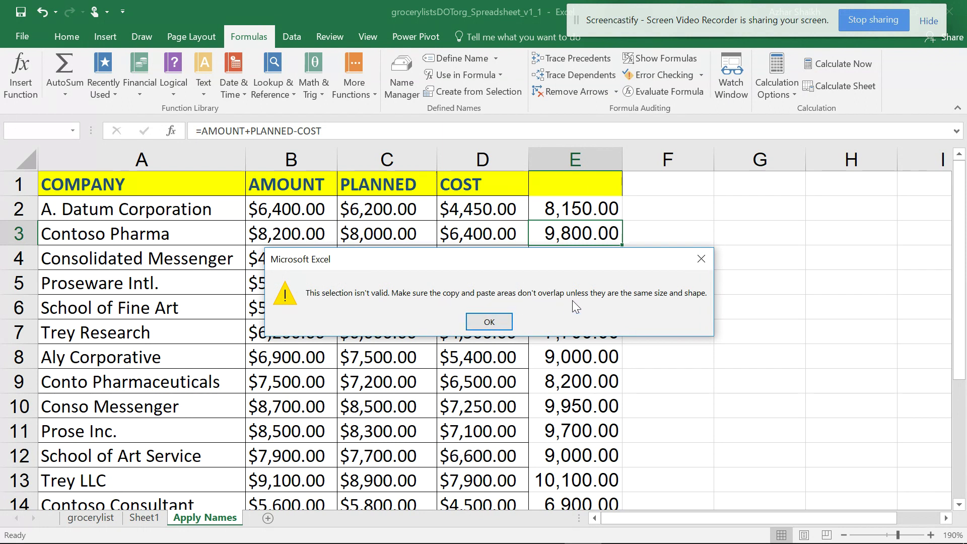
pyautogui.click(503, 323)
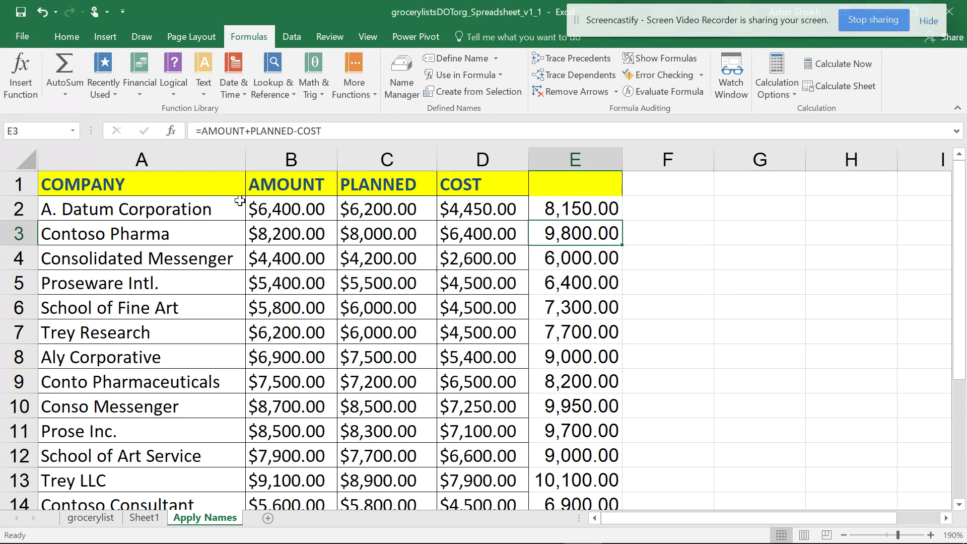
pyautogui.moveTo(202, 185); pyautogui.dragTo(497, 182)
pyautogui.moveTo(206, 178); pyautogui.dragTo(544, 529)
pyautogui.scroll(2, 554, 221)
pyautogui.click(560, 193)
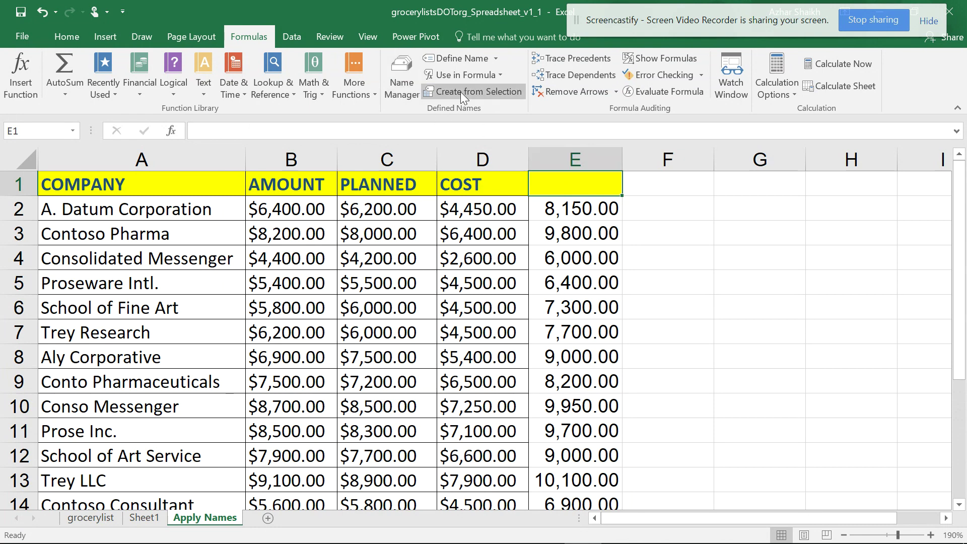
# Step: Delete all the names listed in the Name Manager together and close it
pyautogui.click(407, 84)
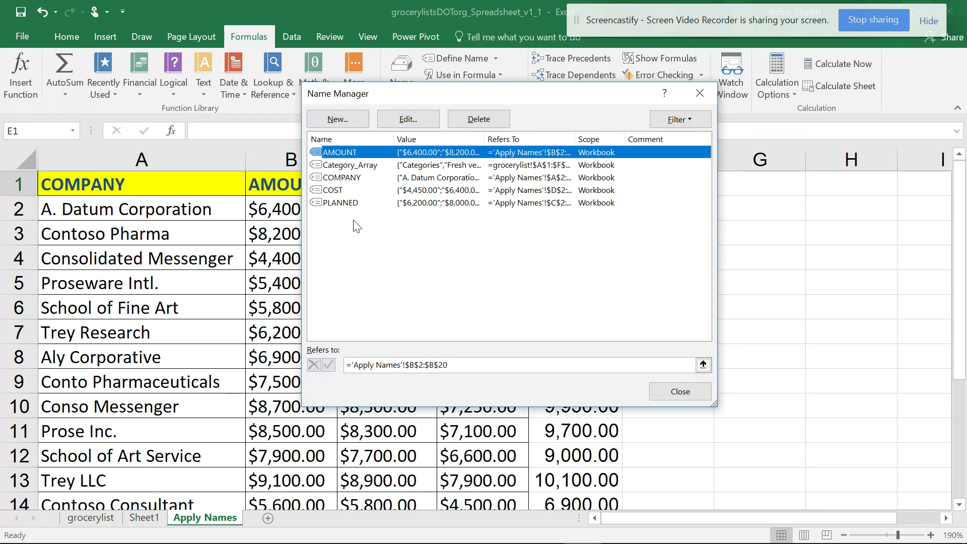
pyautogui.moveTo(573, 96); pyautogui.dragTo(391, 88)
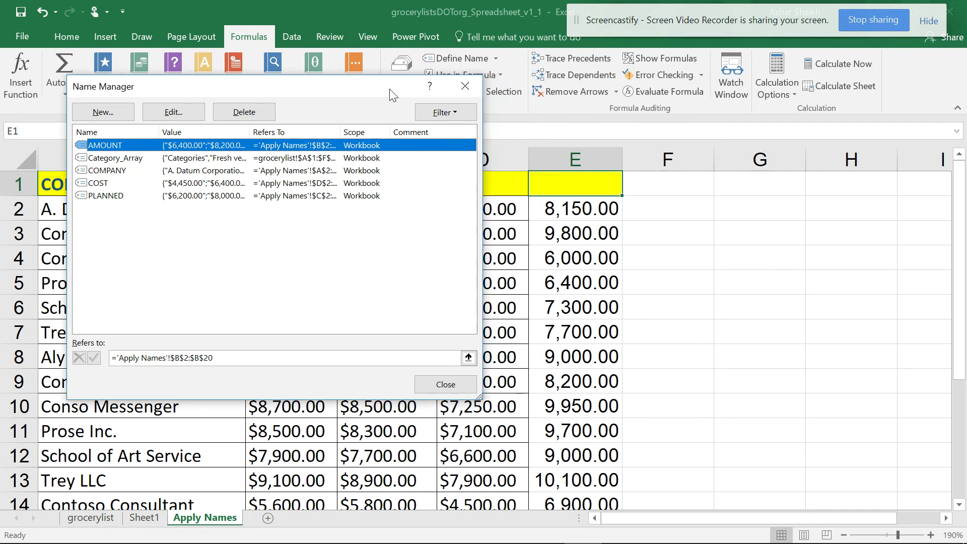
pyautogui.moveTo(130, 210); pyautogui.dragTo(122, 128)
pyautogui.click(243, 113)
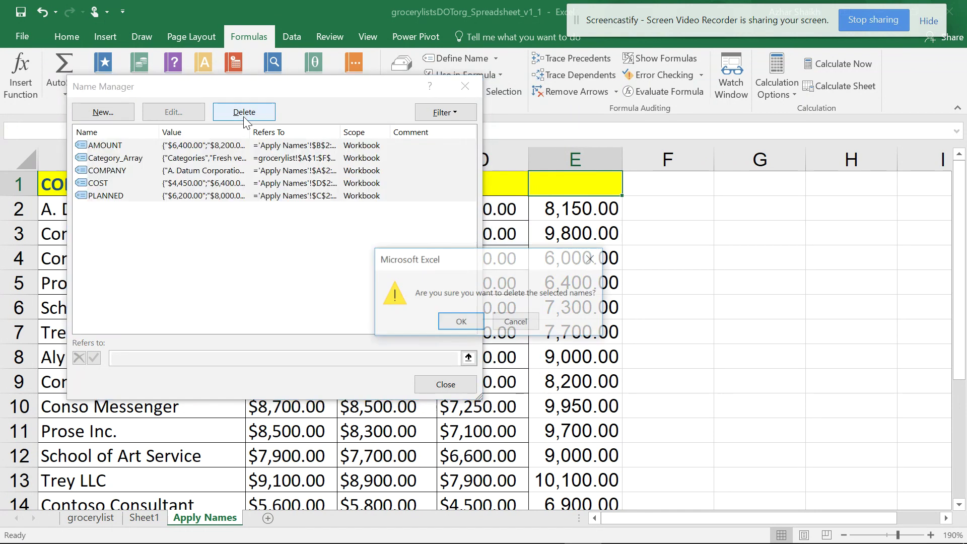
pyautogui.click(464, 319)
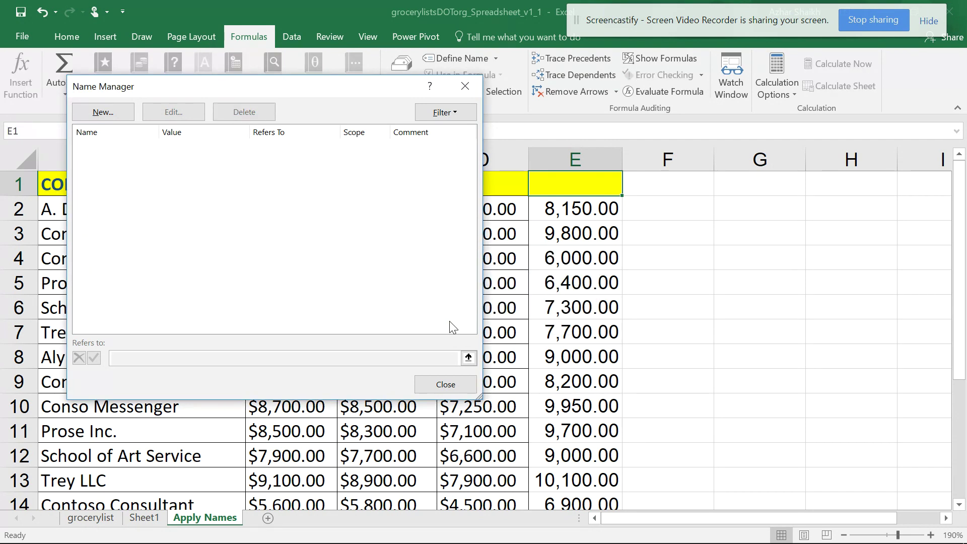
pyautogui.click(431, 387)
# Step: Delete column E with its name-based formulas from the Apply Names sheet
pyautogui.moveTo(577, 204); pyautogui.dragTo(579, 282)
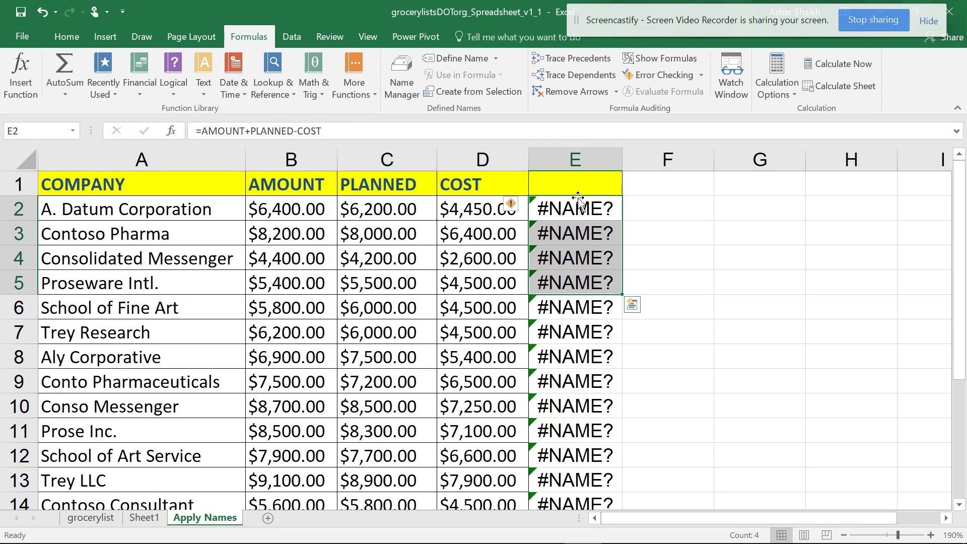
pyautogui.click(569, 158)
pyautogui.rightClick(570, 157)
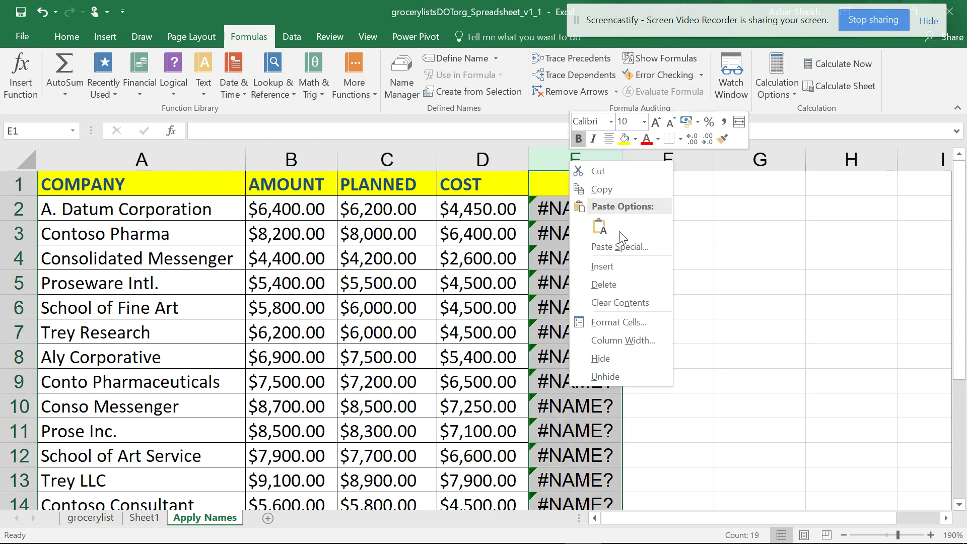
pyautogui.press('Escape')
# Step: Create names for the table A1:D20 using only the values in its left column
pyautogui.moveTo(190, 186); pyautogui.dragTo(454, 452)
pyautogui.scroll(3, 468, 302)
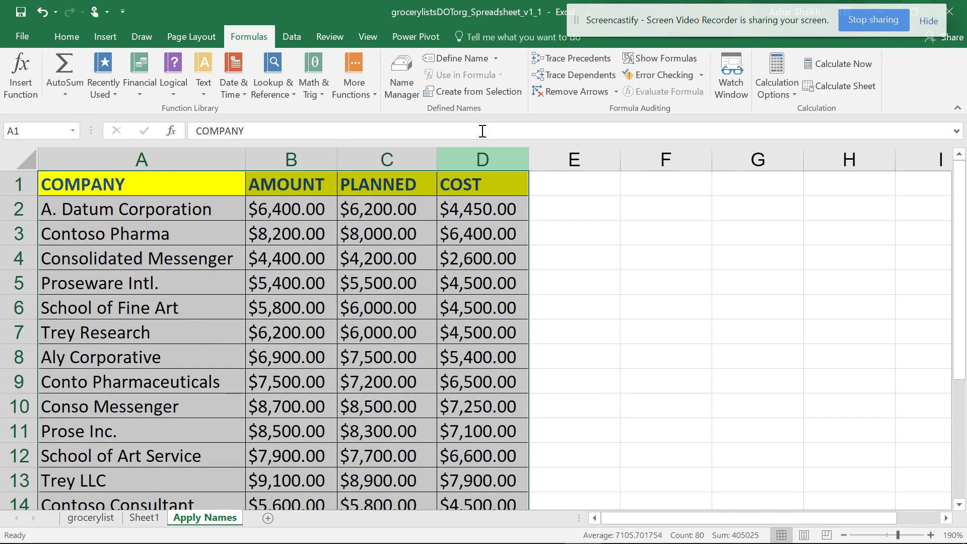
pyautogui.hotkey('ctrl', 'shift', 'F3')
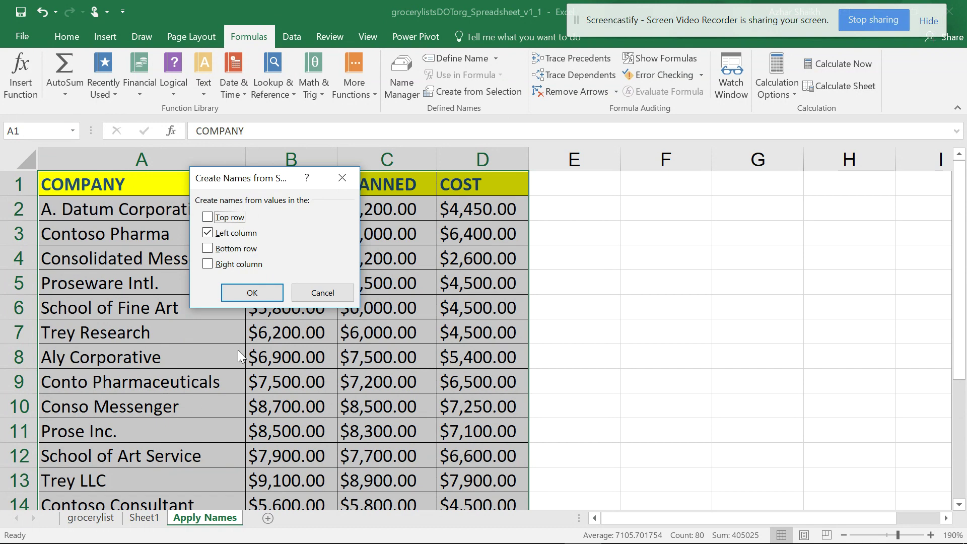
pyautogui.click(253, 299)
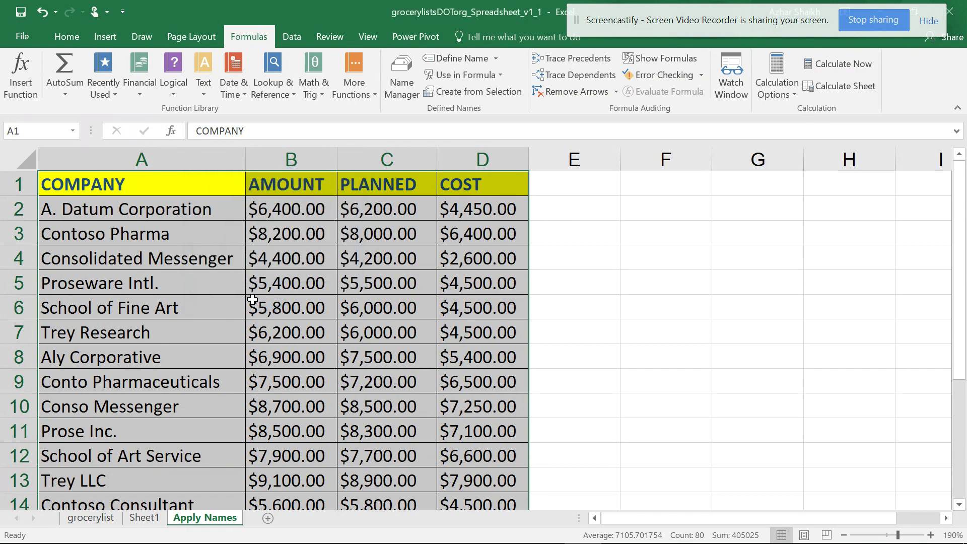
# Step: Look through the company names in the Name Manager and delete A._Datum_Corporation
pyautogui.click(392, 91)
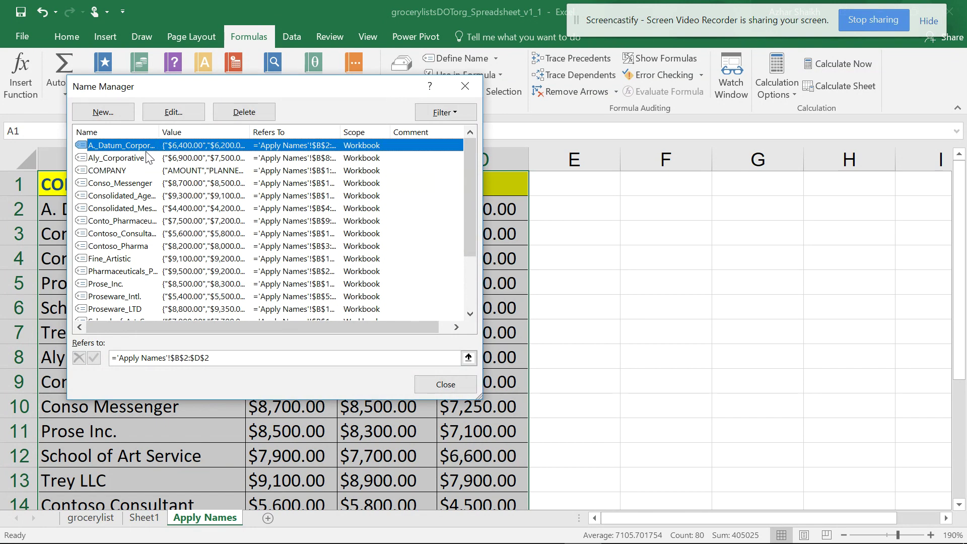
pyautogui.scroll(-2, 135, 201)
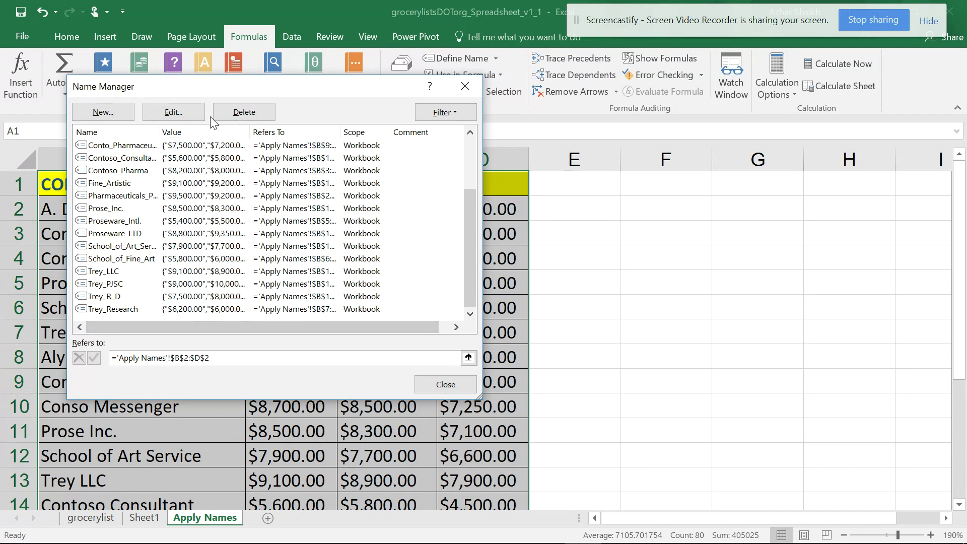
pyautogui.moveTo(226, 93); pyautogui.dragTo(422, 109)
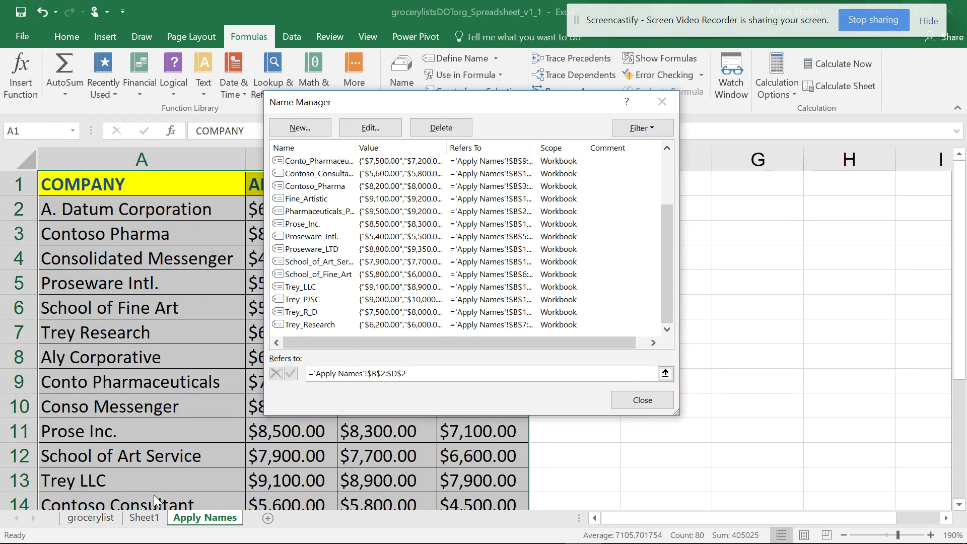
pyautogui.click(440, 129)
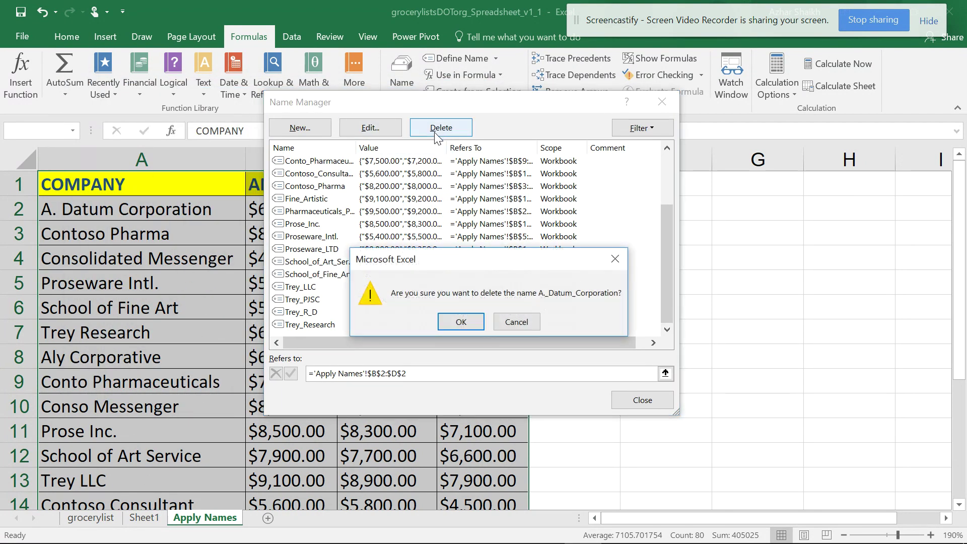
pyautogui.click(459, 321)
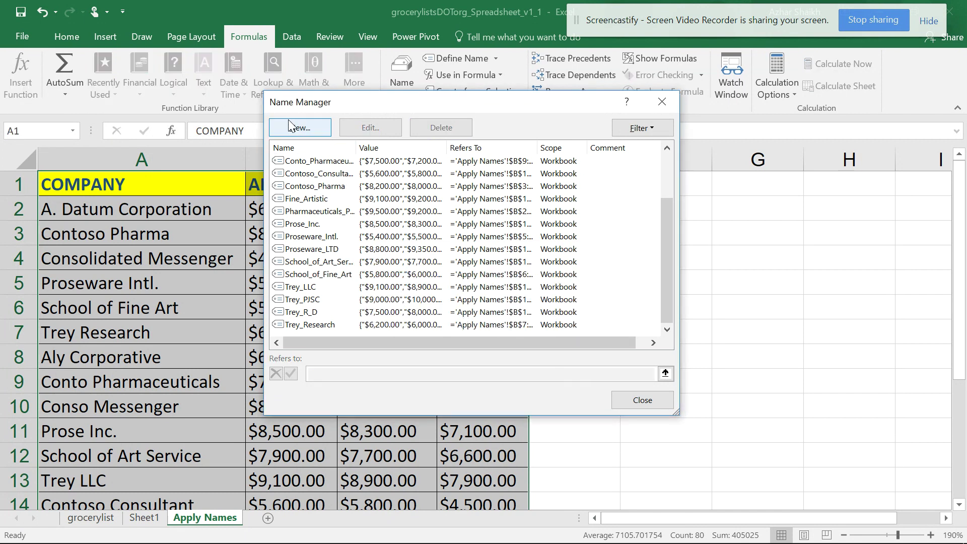
# Step: Delete all the remaining left-column names from the workbook and close the Name Manager
pyautogui.click(603, 162)
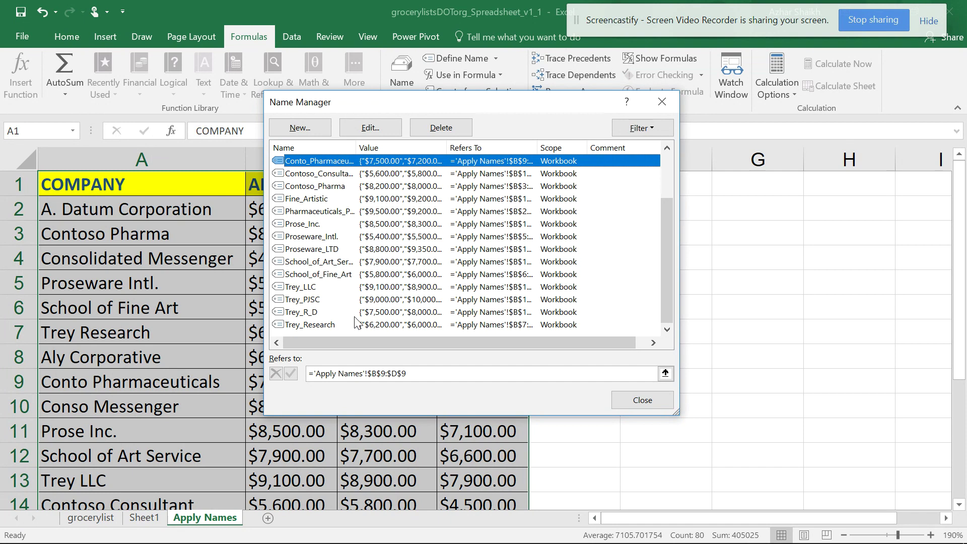
pyautogui.keyDown('shift'); pyautogui.click(337, 322); pyautogui.keyUp('shift')
pyautogui.click(441, 128)
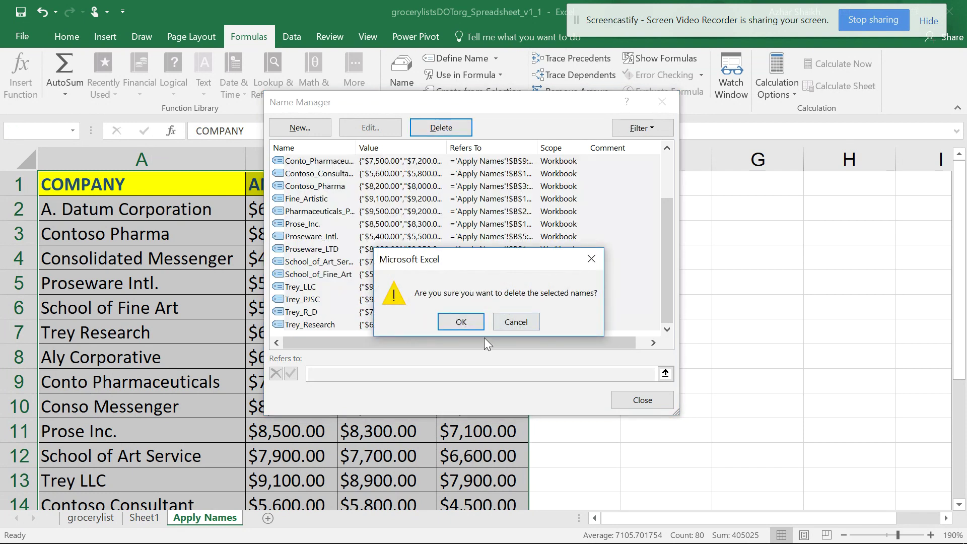
pyautogui.click(467, 323)
pyautogui.moveTo(569, 294); pyautogui.dragTo(403, 159)
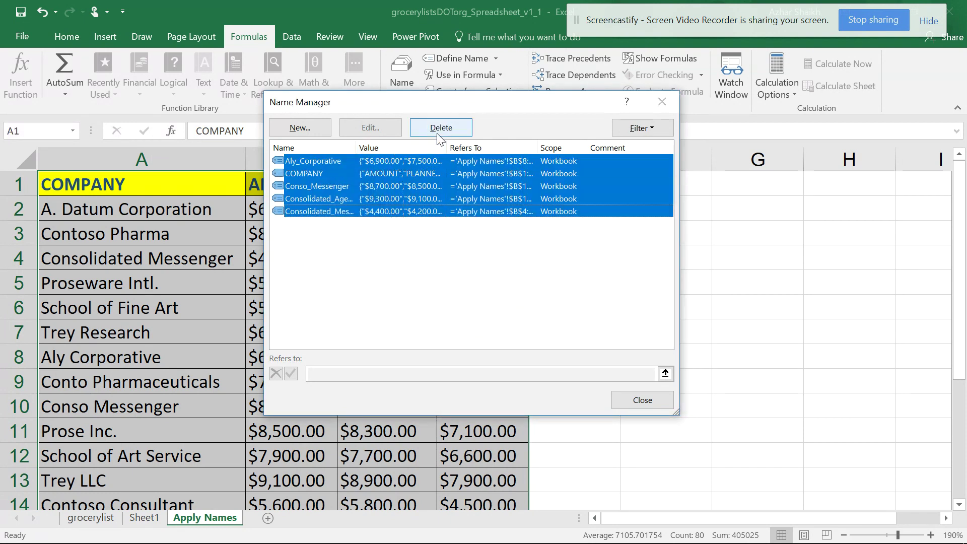
pyautogui.click(441, 127)
pyautogui.click(481, 324)
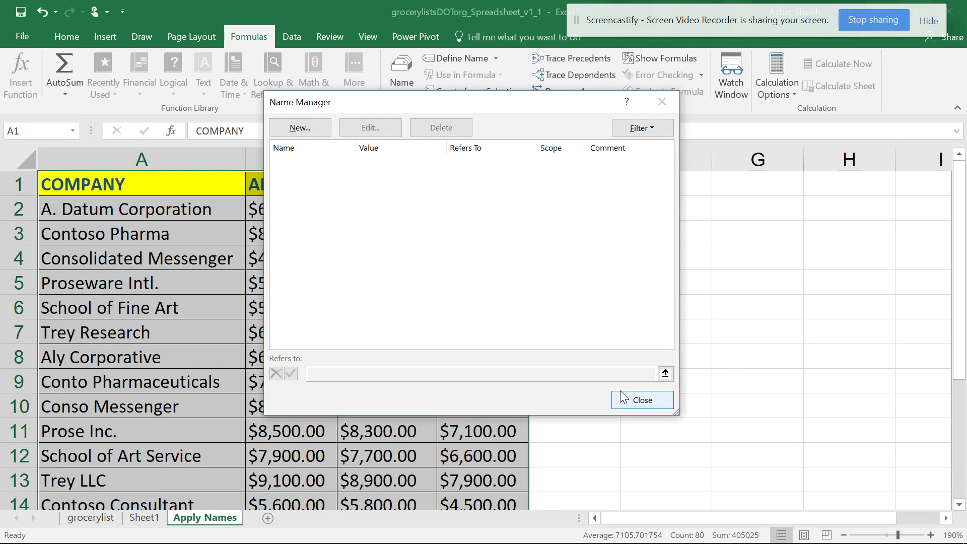
pyautogui.click(641, 398)
# Step: Create names for A1:D20 from both its top row and left column, and recheck the options without creating names again
pyautogui.click(482, 95)
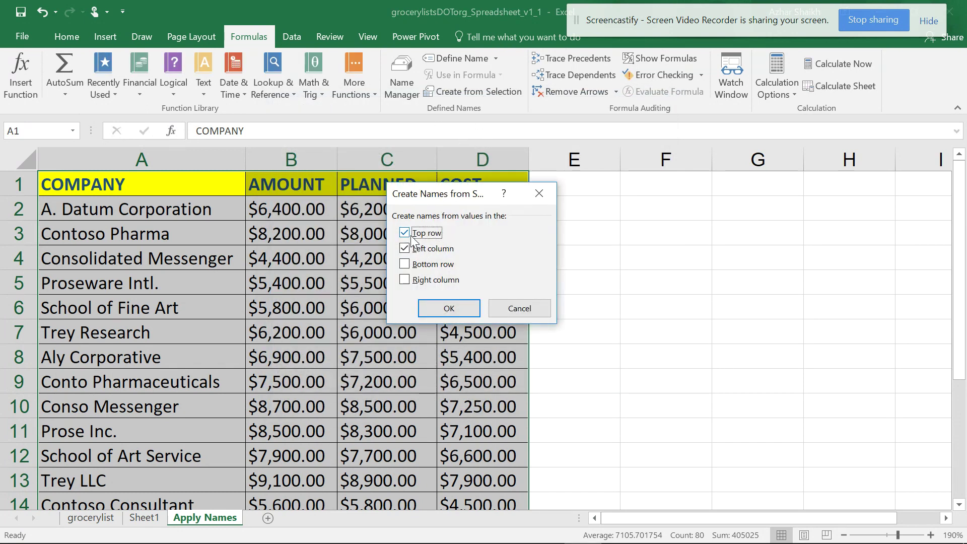
pyautogui.click(476, 308)
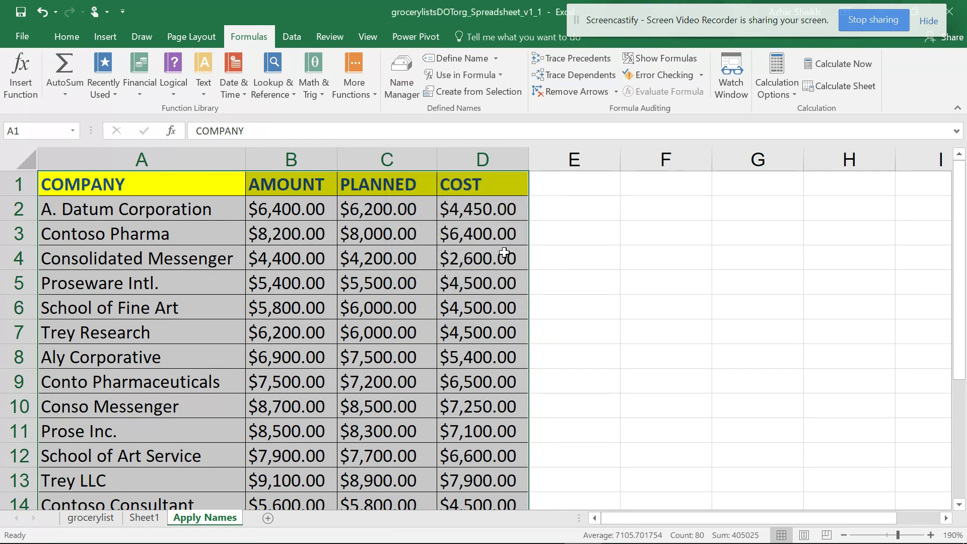
pyautogui.click(466, 93)
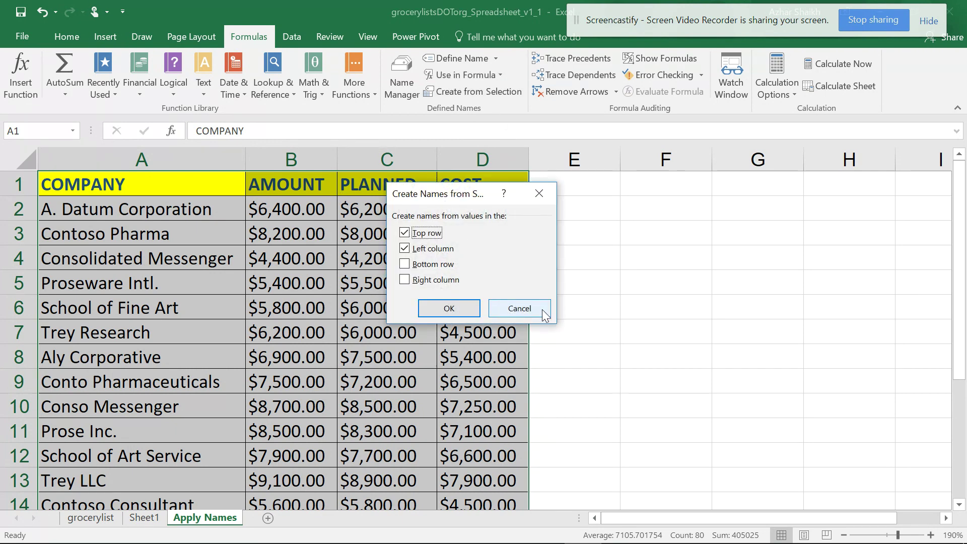
pyautogui.click(544, 310)
# Step: Check the references of the names AMOUNT, COMPANY and COST and look through the full list in the Name Manager
pyautogui.click(397, 74)
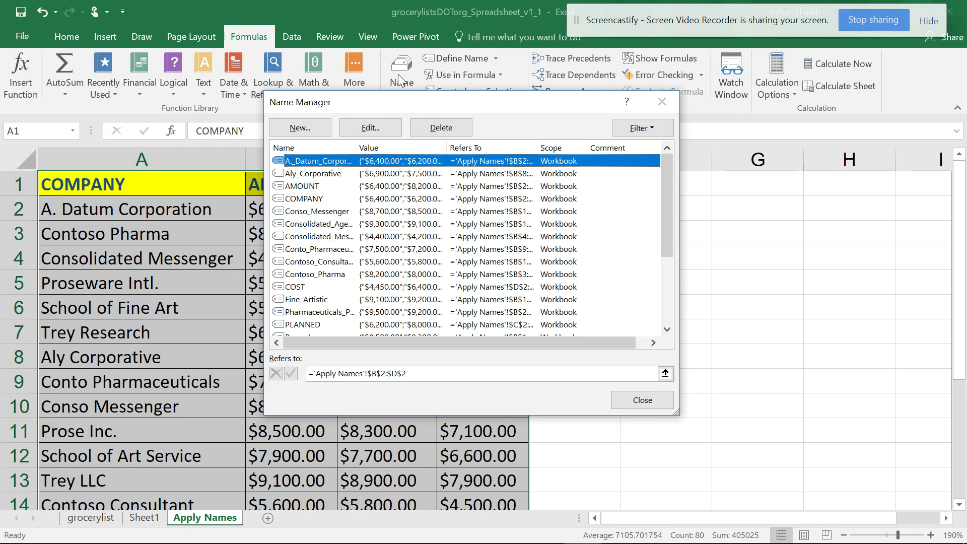
pyautogui.click(307, 189)
pyautogui.click(326, 200)
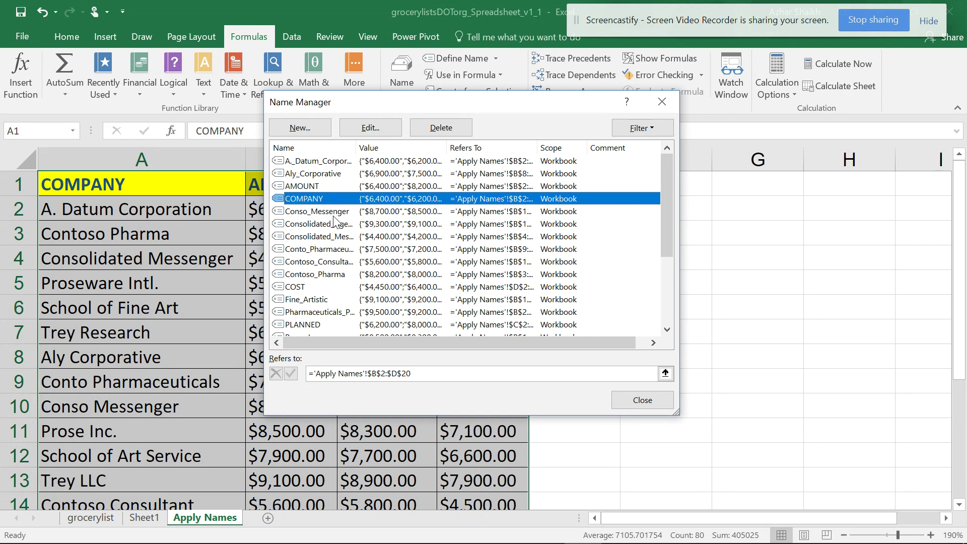
pyautogui.click(296, 288)
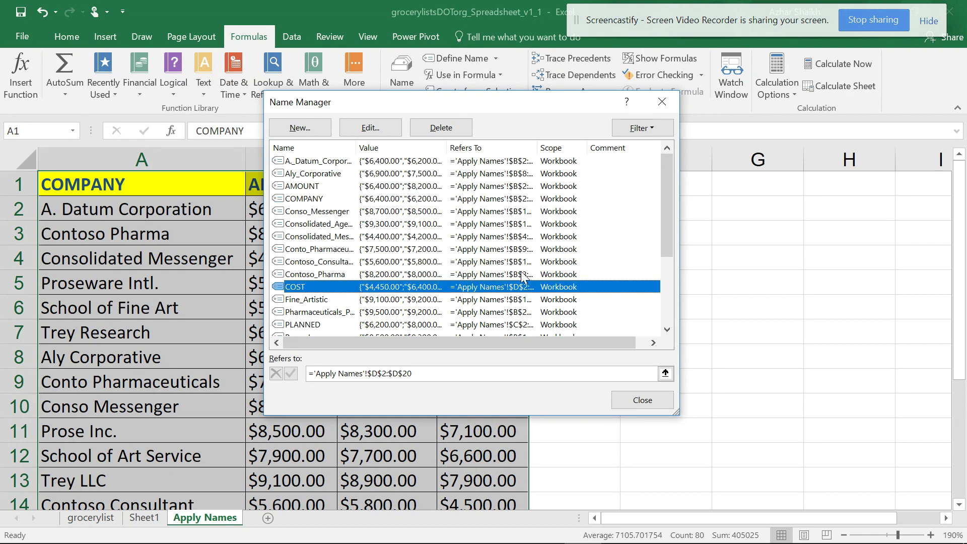
pyautogui.scroll(-3, 360, 221)
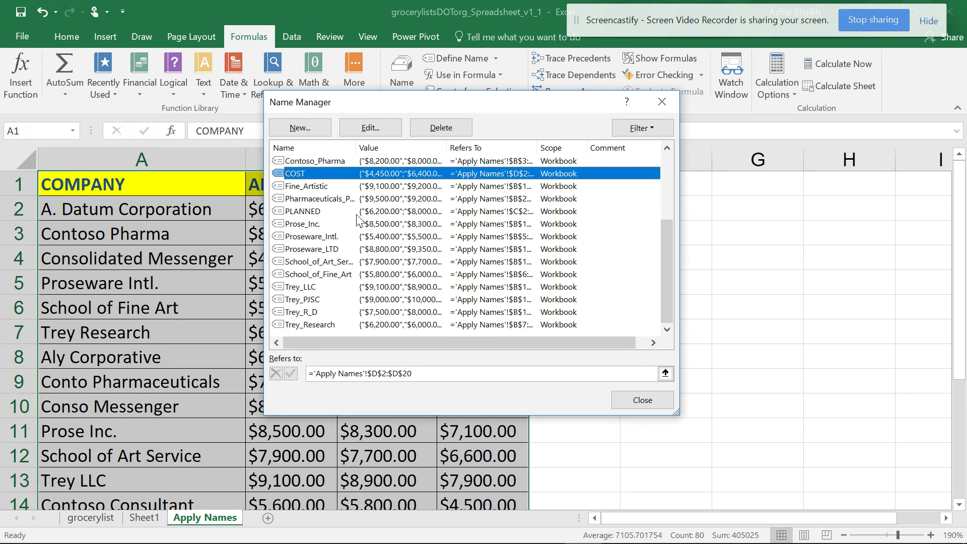
pyautogui.scroll(3, 356, 219)
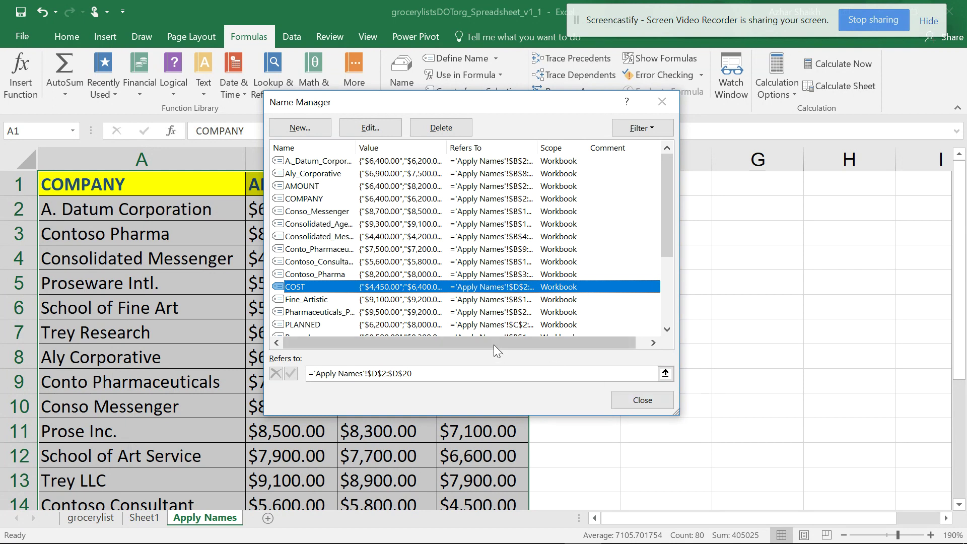
# Step: Delete every name from A._Datum_Corporation through Trey_Research and close the Name Manager
pyautogui.click(618, 164)
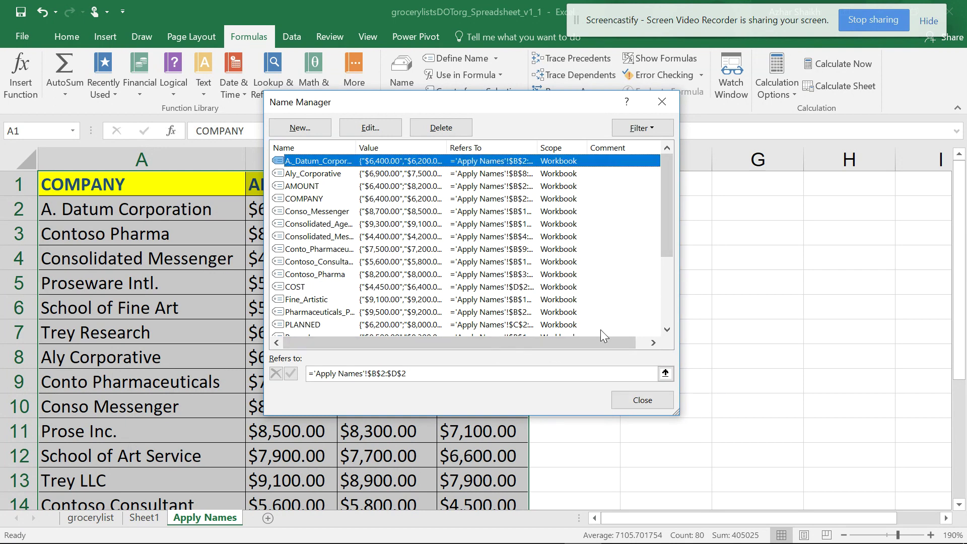
pyautogui.scroll(-3, 658, 243)
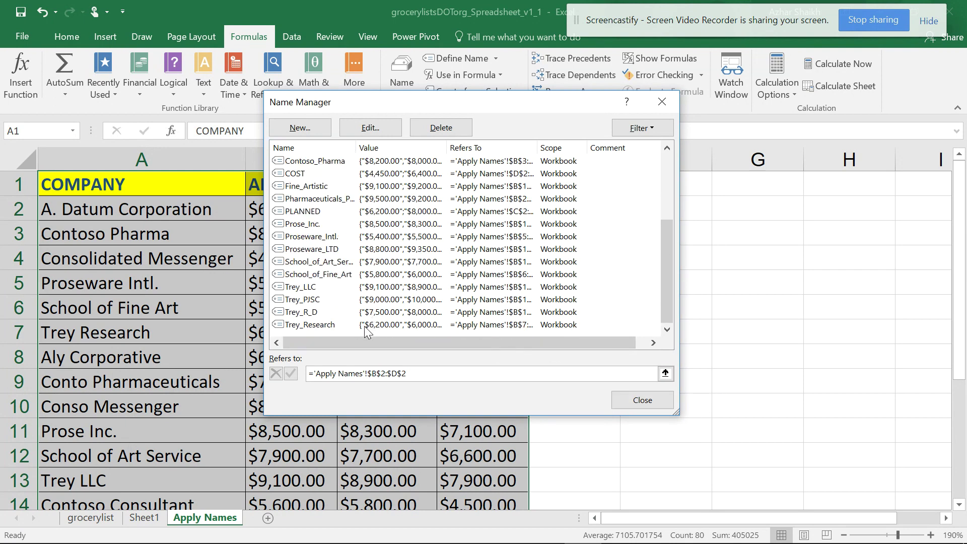
pyautogui.keyDown('shift'); pyautogui.click(332, 326); pyautogui.keyUp('shift')
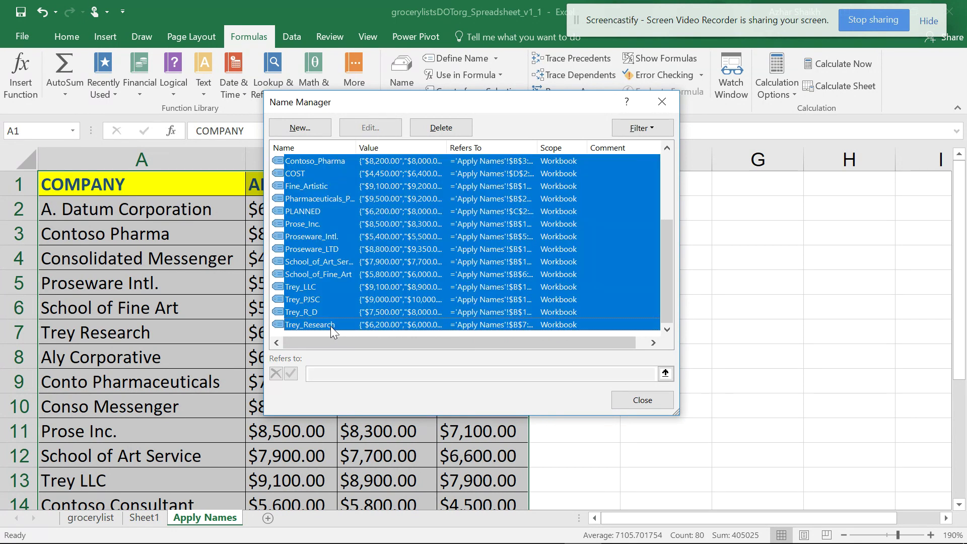
pyautogui.click(441, 127)
pyautogui.click(461, 320)
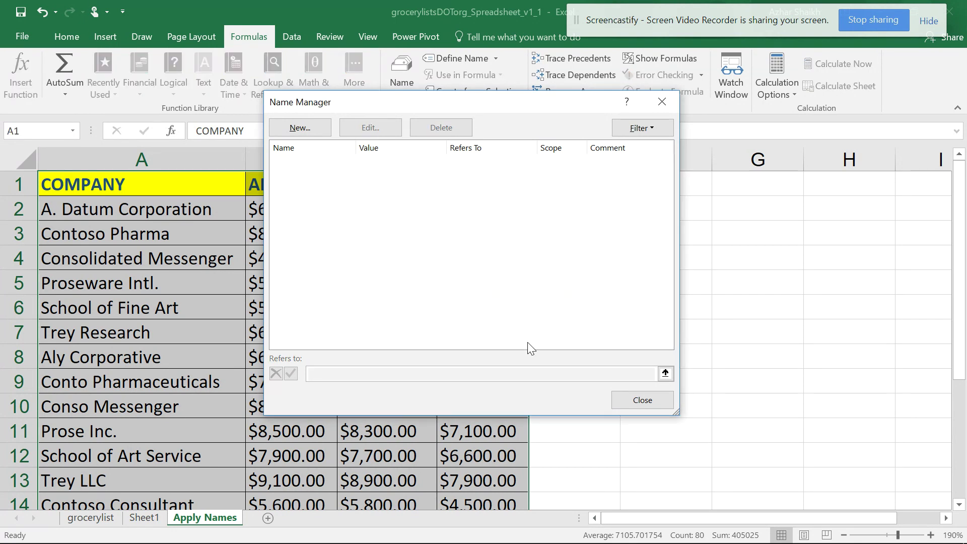
pyautogui.click(641, 400)
pyautogui.moveTo(117, 186); pyautogui.dragTo(141, 456)
pyautogui.moveTo(471, 184); pyautogui.dragTo(479, 357)
pyautogui.scroll(-4, 479, 357)
pyautogui.moveTo(199, 355); pyautogui.dragTo(422, 366)
pyautogui.moveTo(424, 368); pyautogui.dragTo(492, 358)
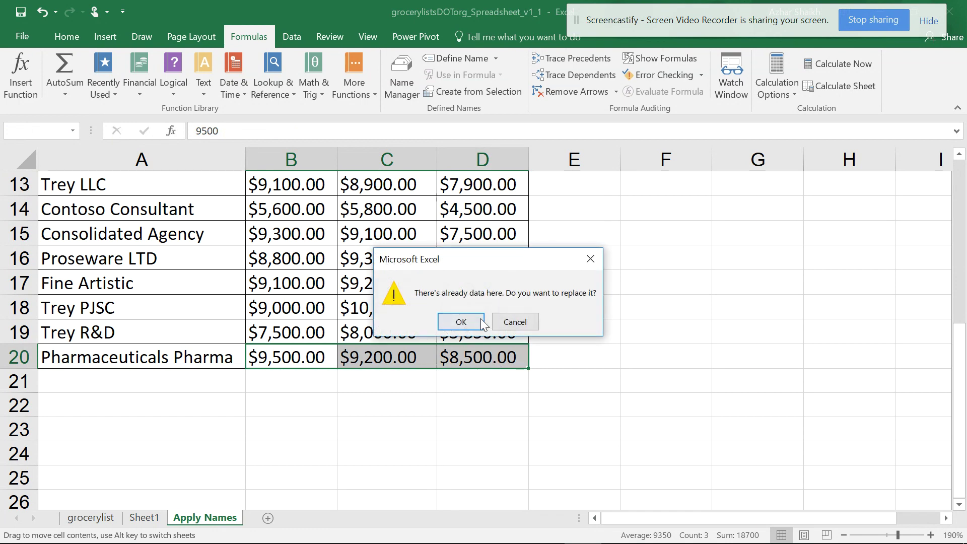
pyautogui.click(501, 321)
# Step: Create names for A1:D20 from its top row, left column, bottom row and right column, and list them in the Name Manager
pyautogui.scroll(4, 448, 267)
pyautogui.moveTo(198, 192); pyautogui.dragTo(501, 456)
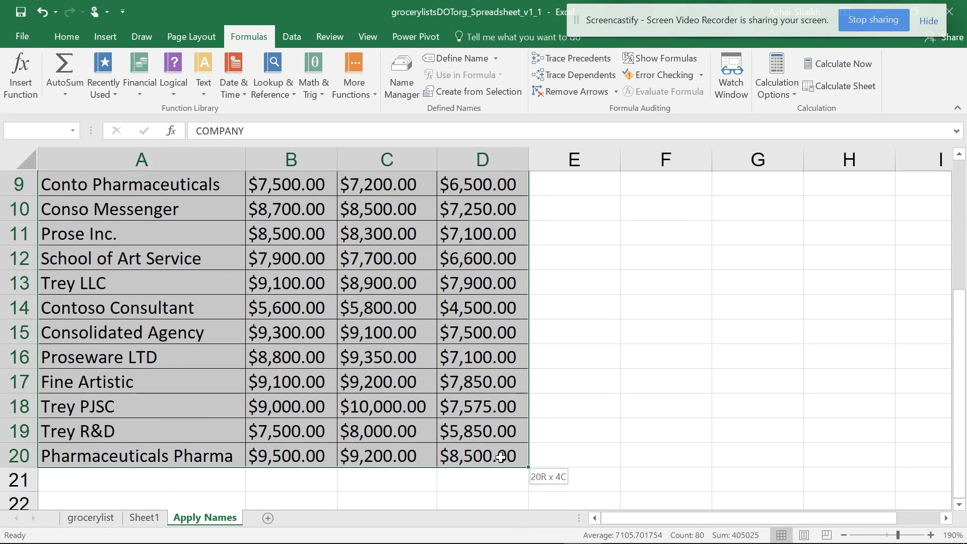
pyautogui.click(505, 93)
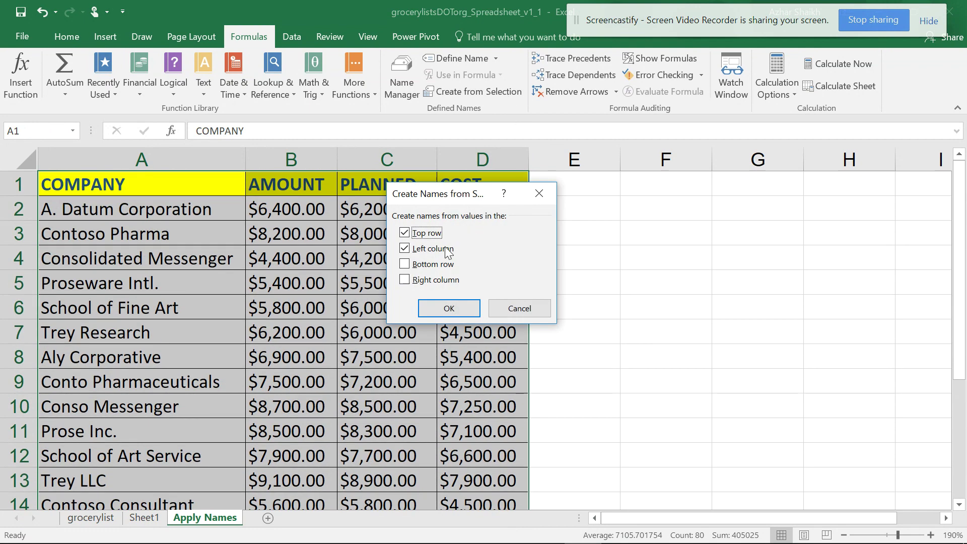
pyautogui.click(407, 265)
pyautogui.click(447, 280)
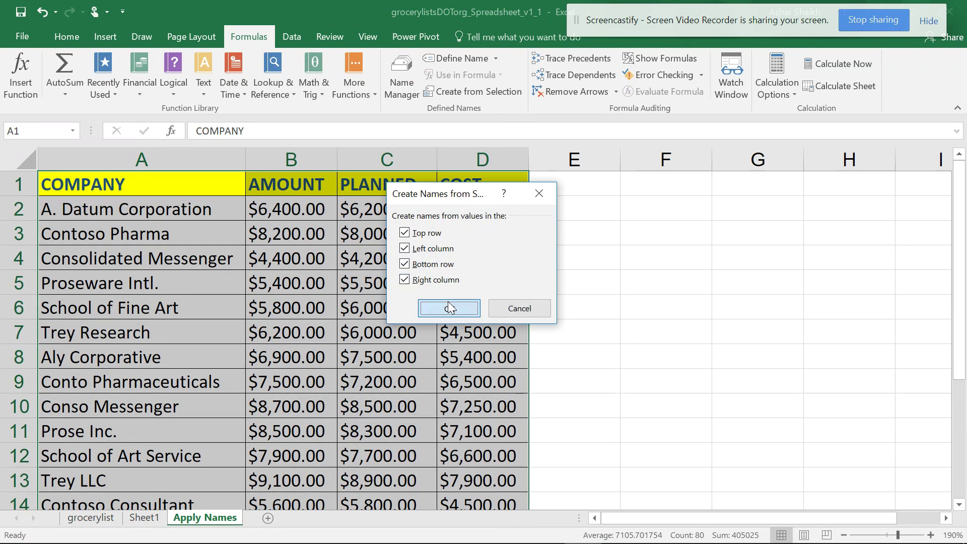
pyautogui.click(448, 307)
pyautogui.click(409, 77)
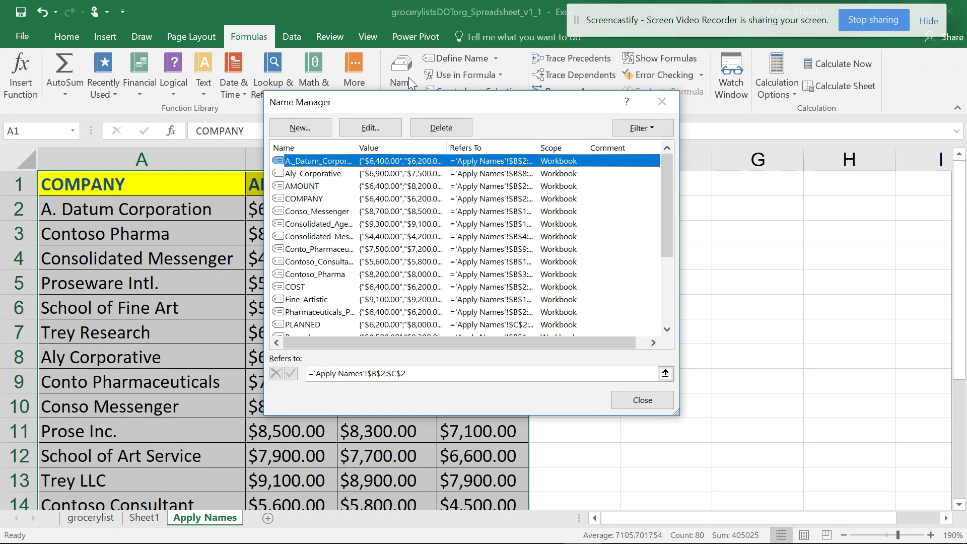
# Step: Look through the full list of names in the Name Manager and close it
pyautogui.scroll(-3, 402, 237)
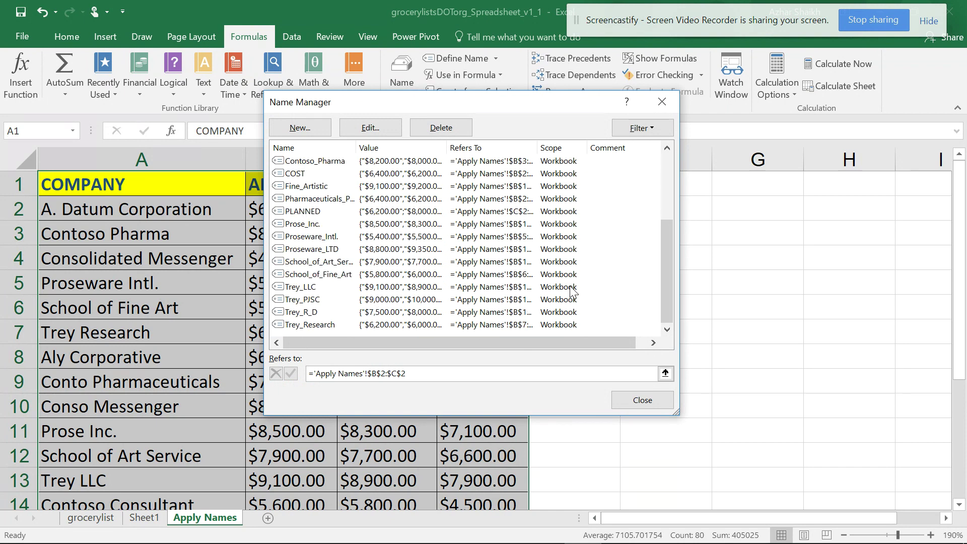
pyautogui.scroll(3, 496, 257)
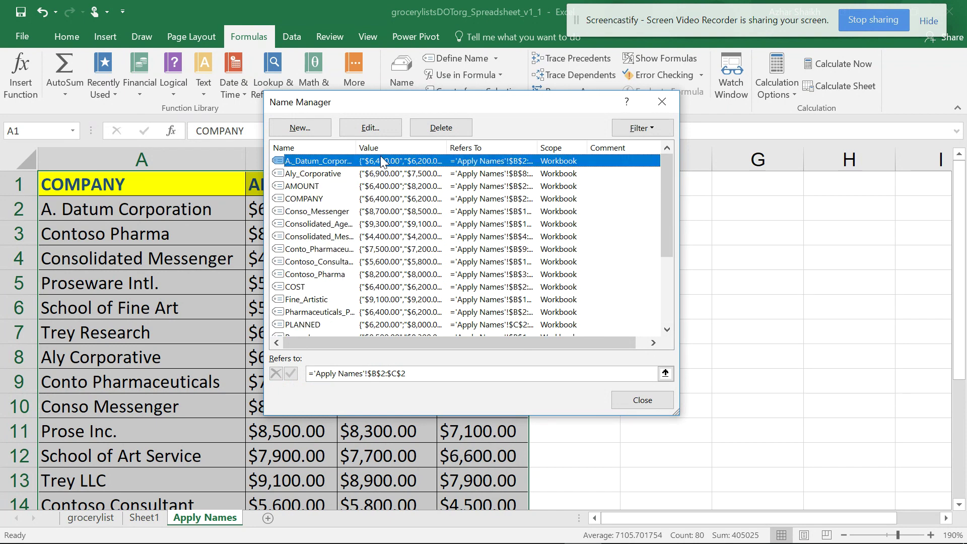
pyautogui.click(643, 400)
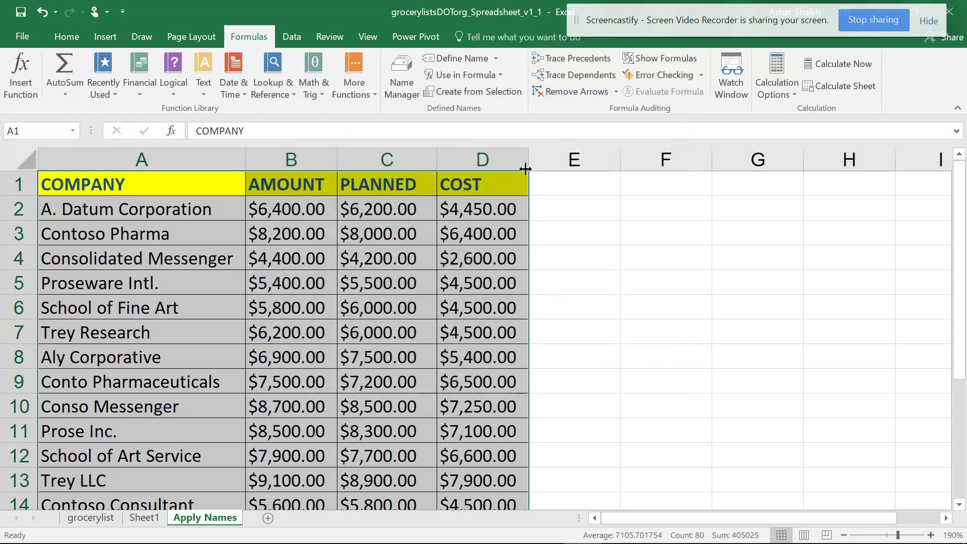
# Step: Paste the list of all defined names with their references starting at cell F1, and widen column F to fit the names
pyautogui.click(500, 77)
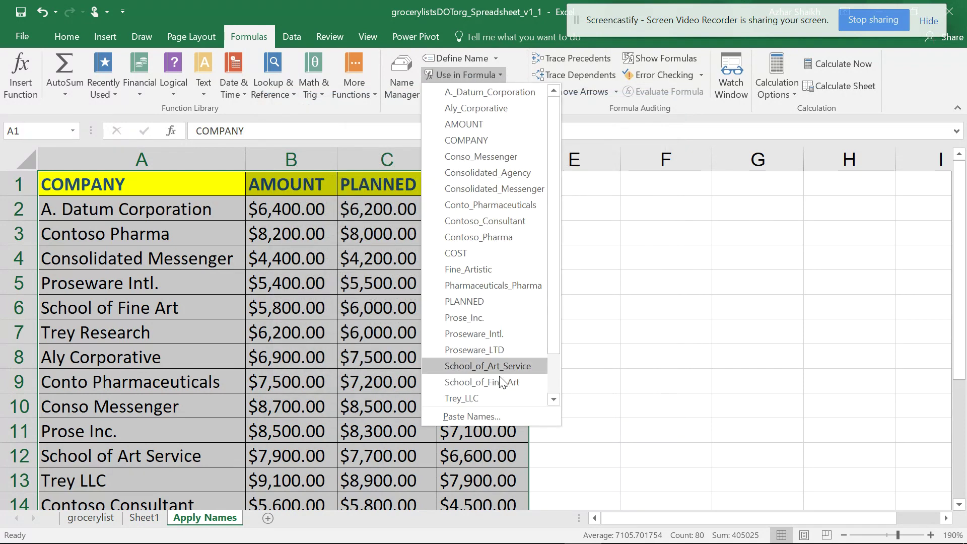
pyautogui.click(587, 190)
pyautogui.click(587, 190)
pyautogui.click(640, 192)
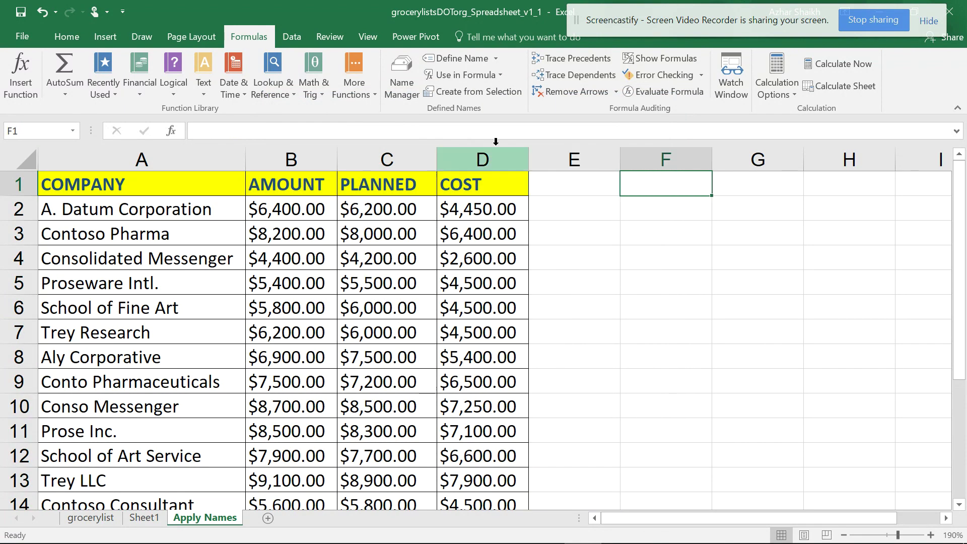
pyautogui.click(500, 74)
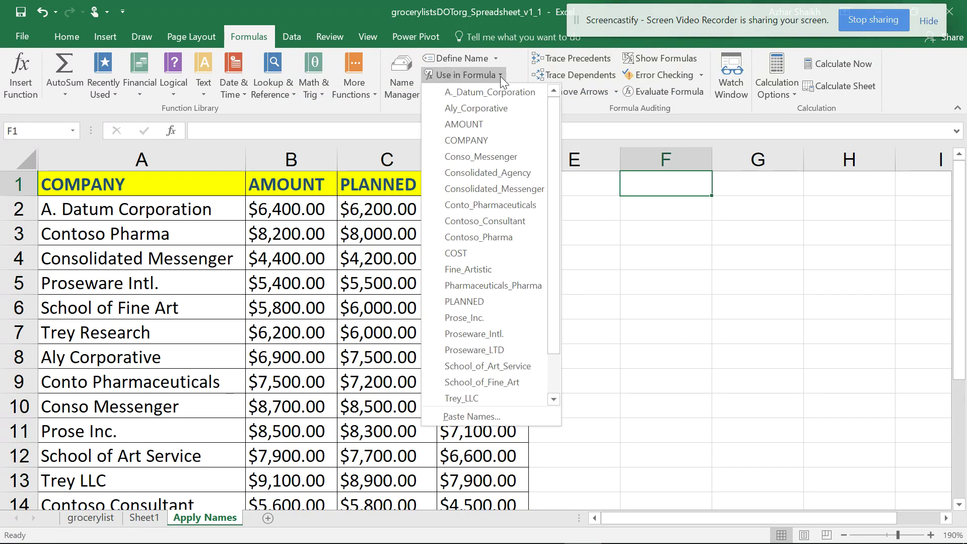
pyautogui.click(487, 416)
pyautogui.click(402, 322)
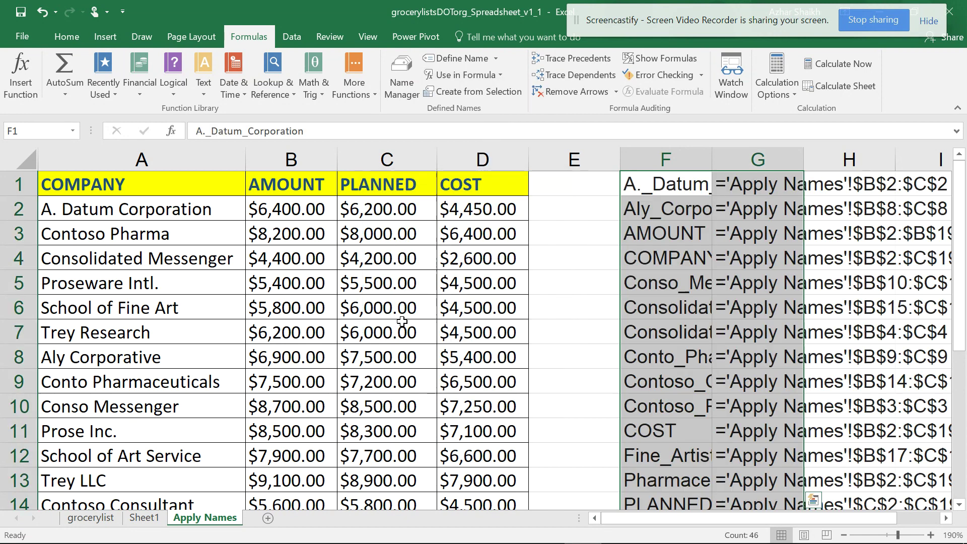
pyautogui.moveTo(704, 160); pyautogui.dragTo(713, 156)
pyautogui.doubleClick(712, 156)
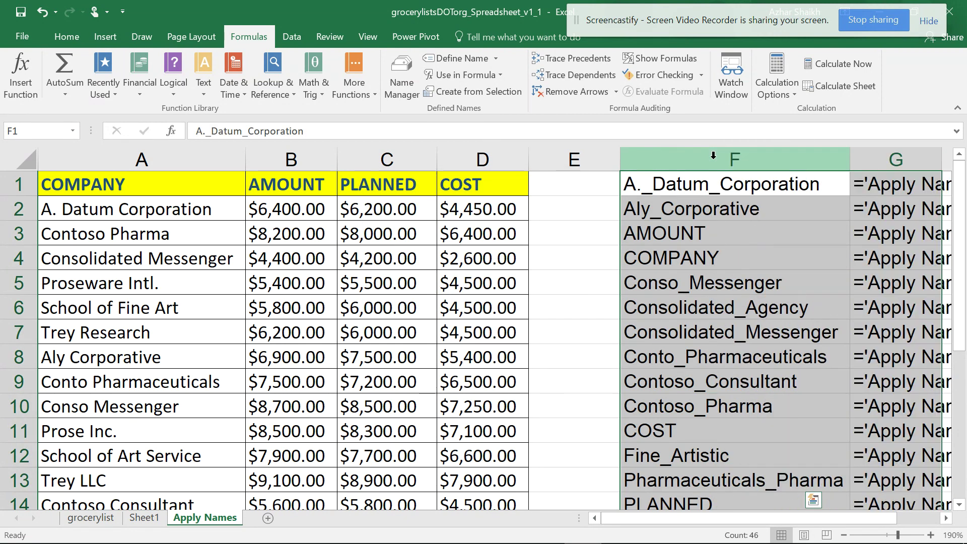
# Step: Examine the pasted names in column F from the first entry through Trey_Research
pyautogui.scroll(-6, 713, 157)
pyautogui.scroll(4, 713, 157)
pyautogui.scroll(2, 713, 157)
pyautogui.scroll(-5, 713, 154)
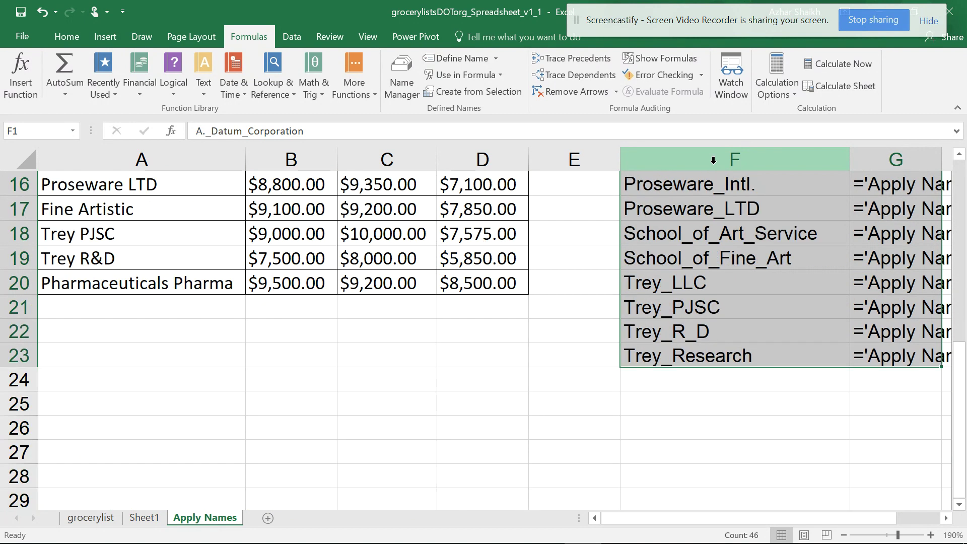
pyautogui.scroll(5, 714, 160)
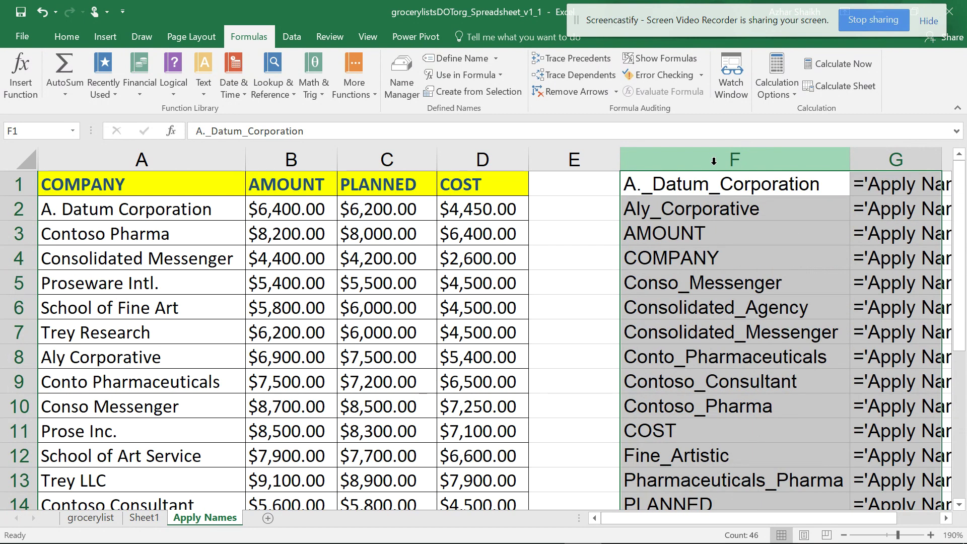
pyautogui.scroll(-4, 713, 199)
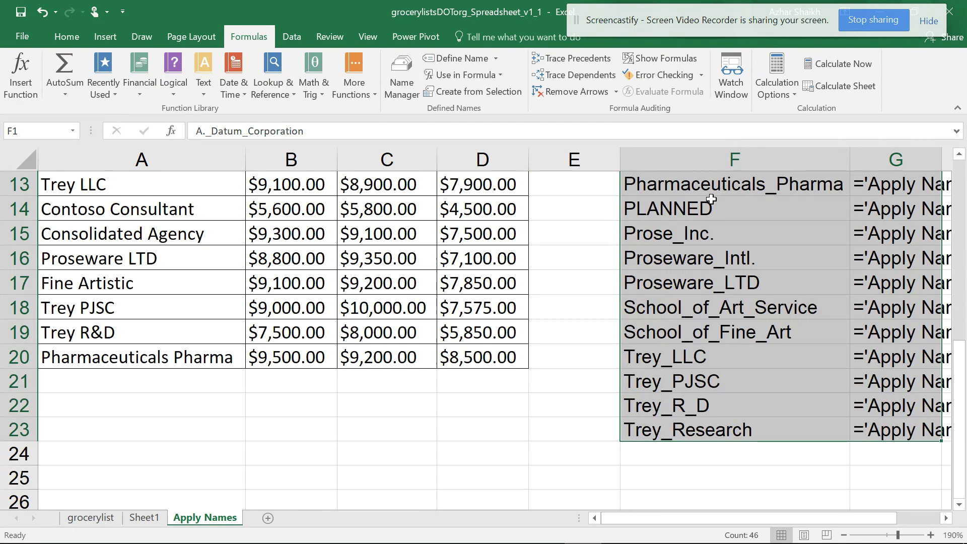
pyautogui.scroll(4, 710, 199)
# Step: Compare the table's COST column and its last row A20:D20 with the pasted list of names
pyautogui.click(495, 188)
pyautogui.moveTo(495, 188); pyautogui.dragTo(512, 267)
pyautogui.scroll(-4, 520, 249)
pyautogui.moveTo(208, 358); pyautogui.dragTo(499, 358)
pyautogui.scroll(4, 720, 278)
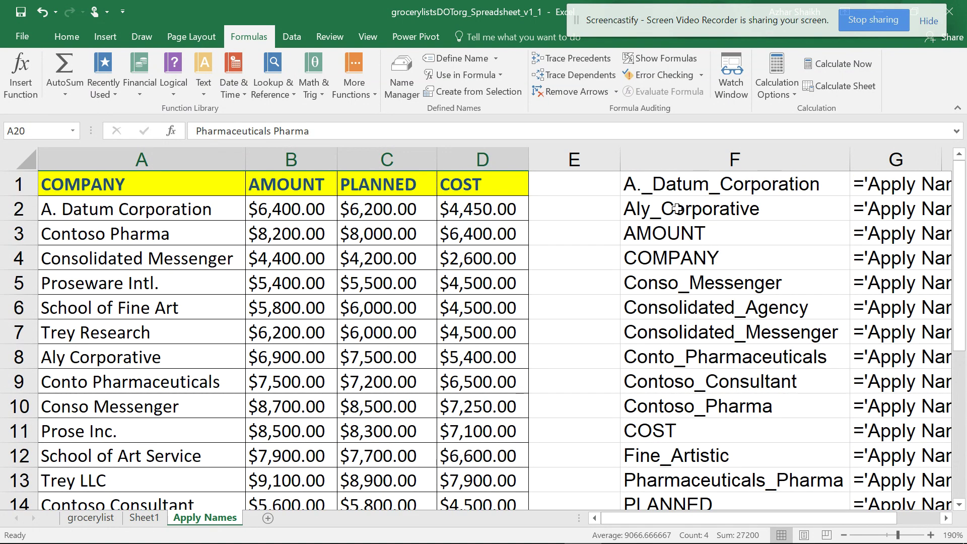
pyautogui.scroll(-4, 688, 216)
pyautogui.scroll(4, 688, 216)
pyautogui.click(497, 59)
pyautogui.click(618, 250)
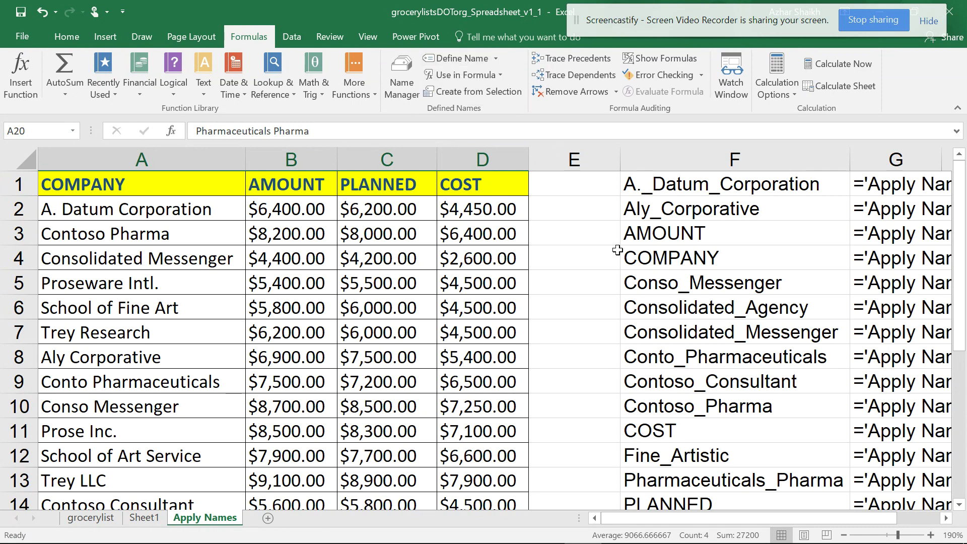